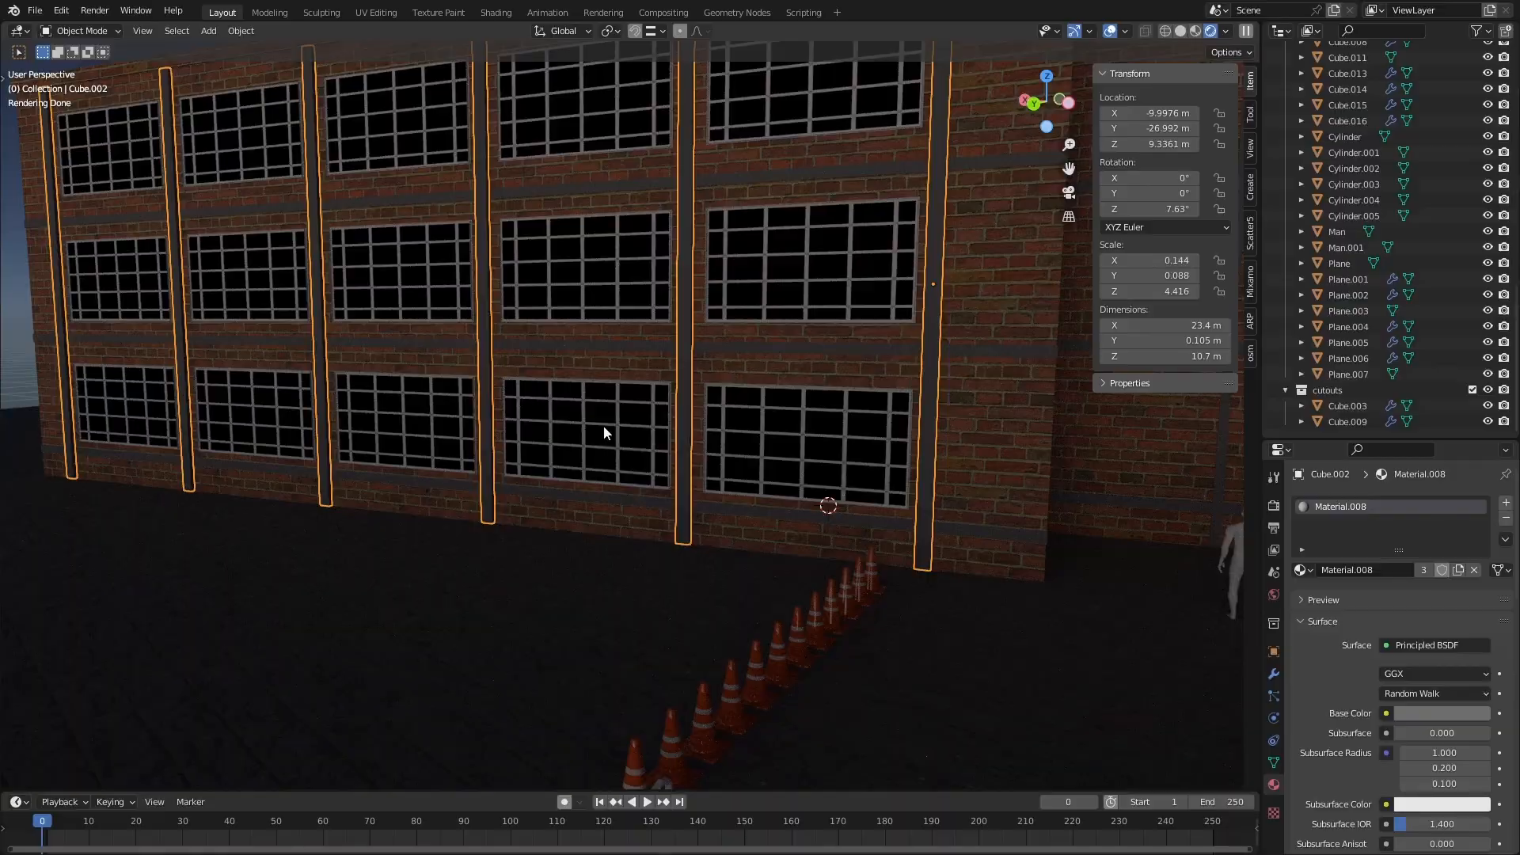
Select the window grid object on the brick building's facade and review its Glass_material slot
middle_drag(604, 433, 581, 428)
scroll(582, 428, down, 4)
click(766, 509)
scroll(766, 508, up, 6)
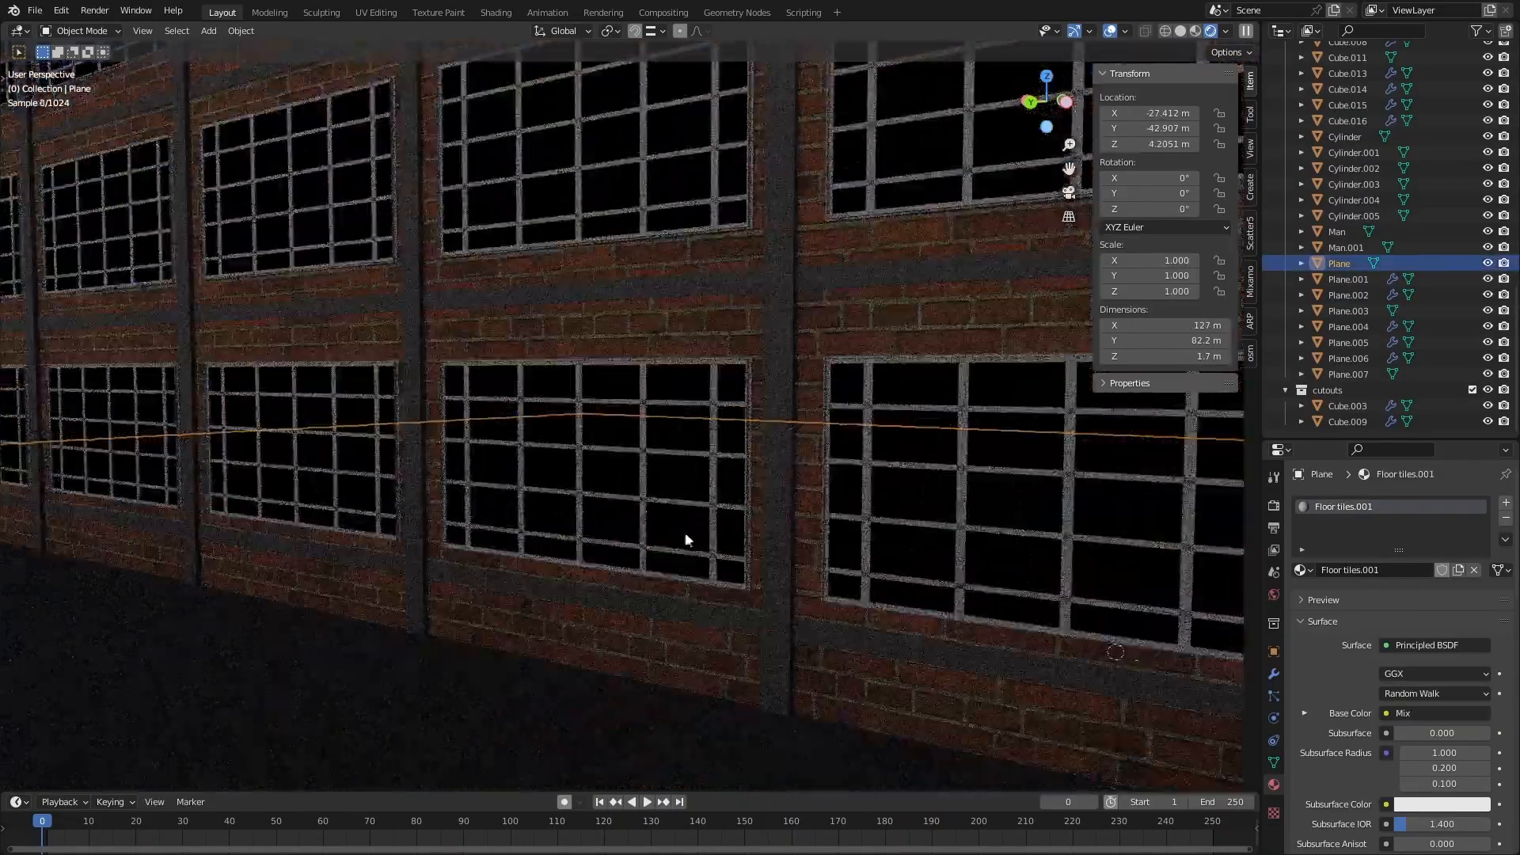
shift+middle_drag(685, 539, 628, 650)
scroll(553, 550, up, 3)
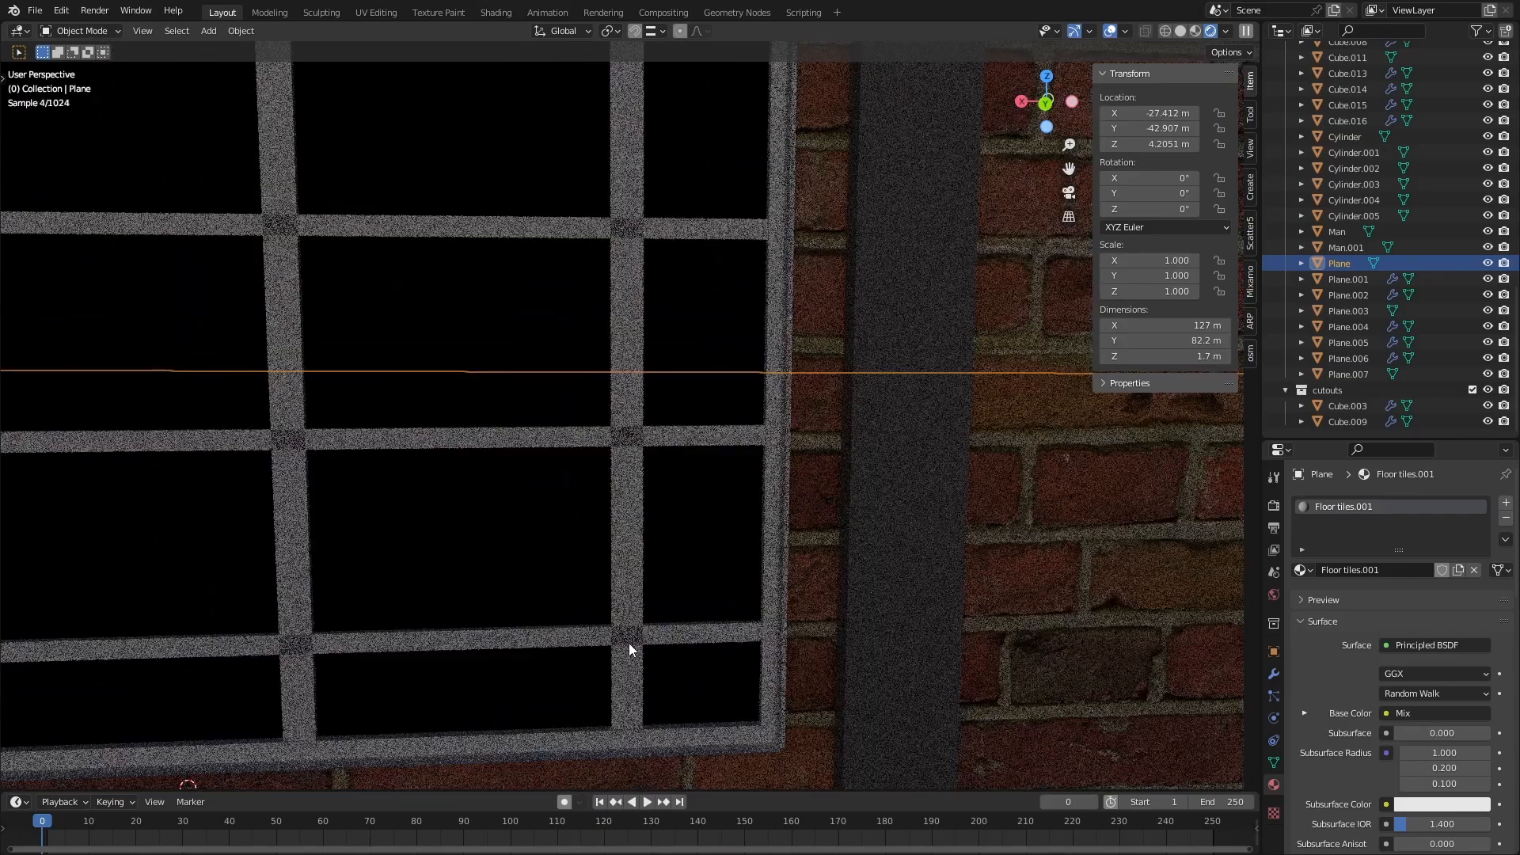
click(629, 649)
scroll(664, 595, down, 2)
scroll(1380, 640, down, 3)
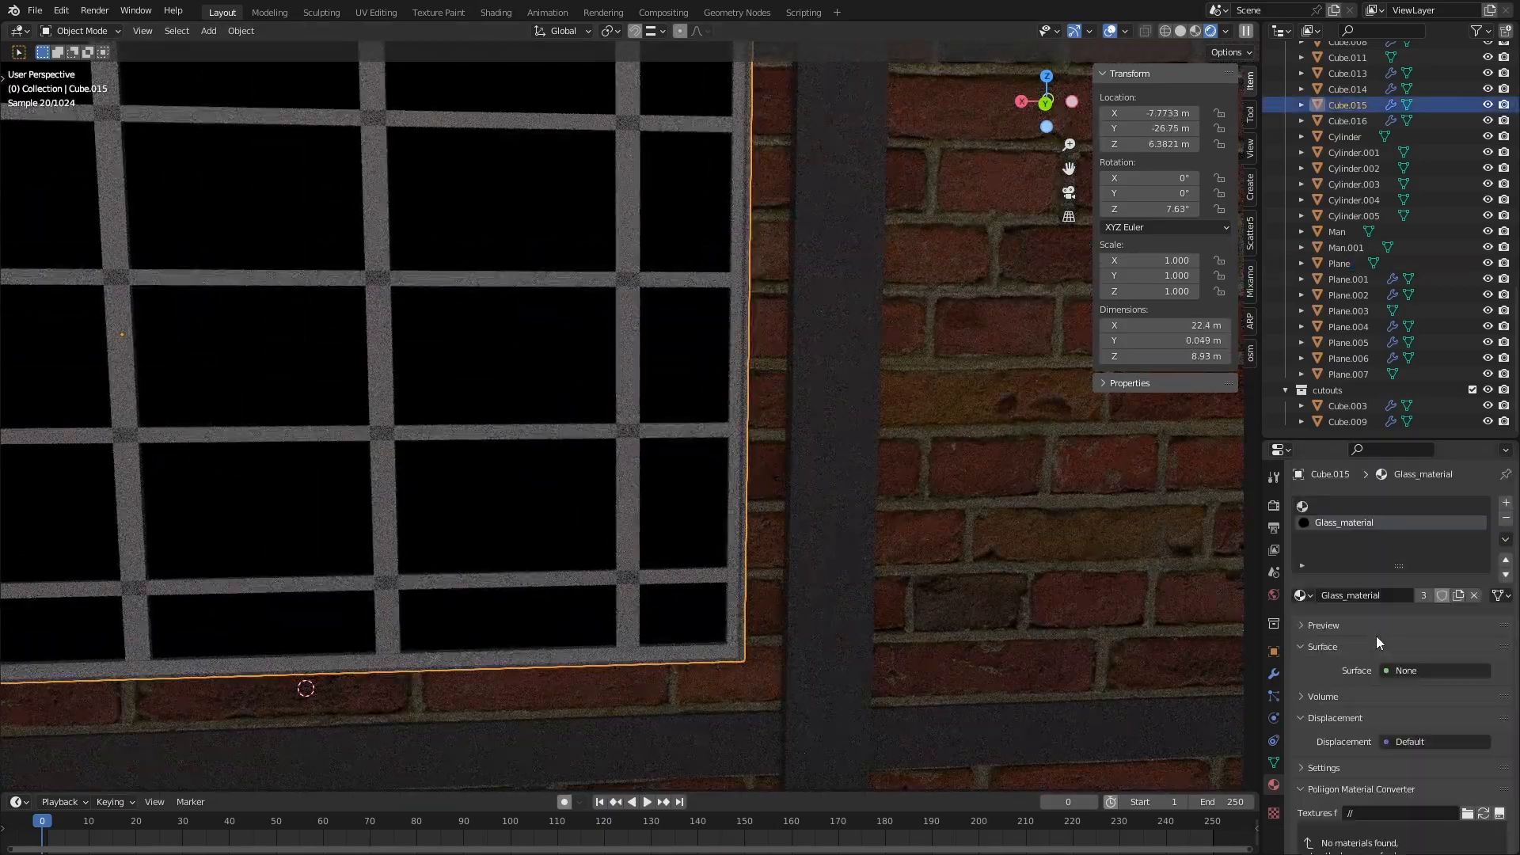
scroll(1418, 678, down, 3)
scroll(1417, 678, up, 2)
scroll(535, 494, down, 2)
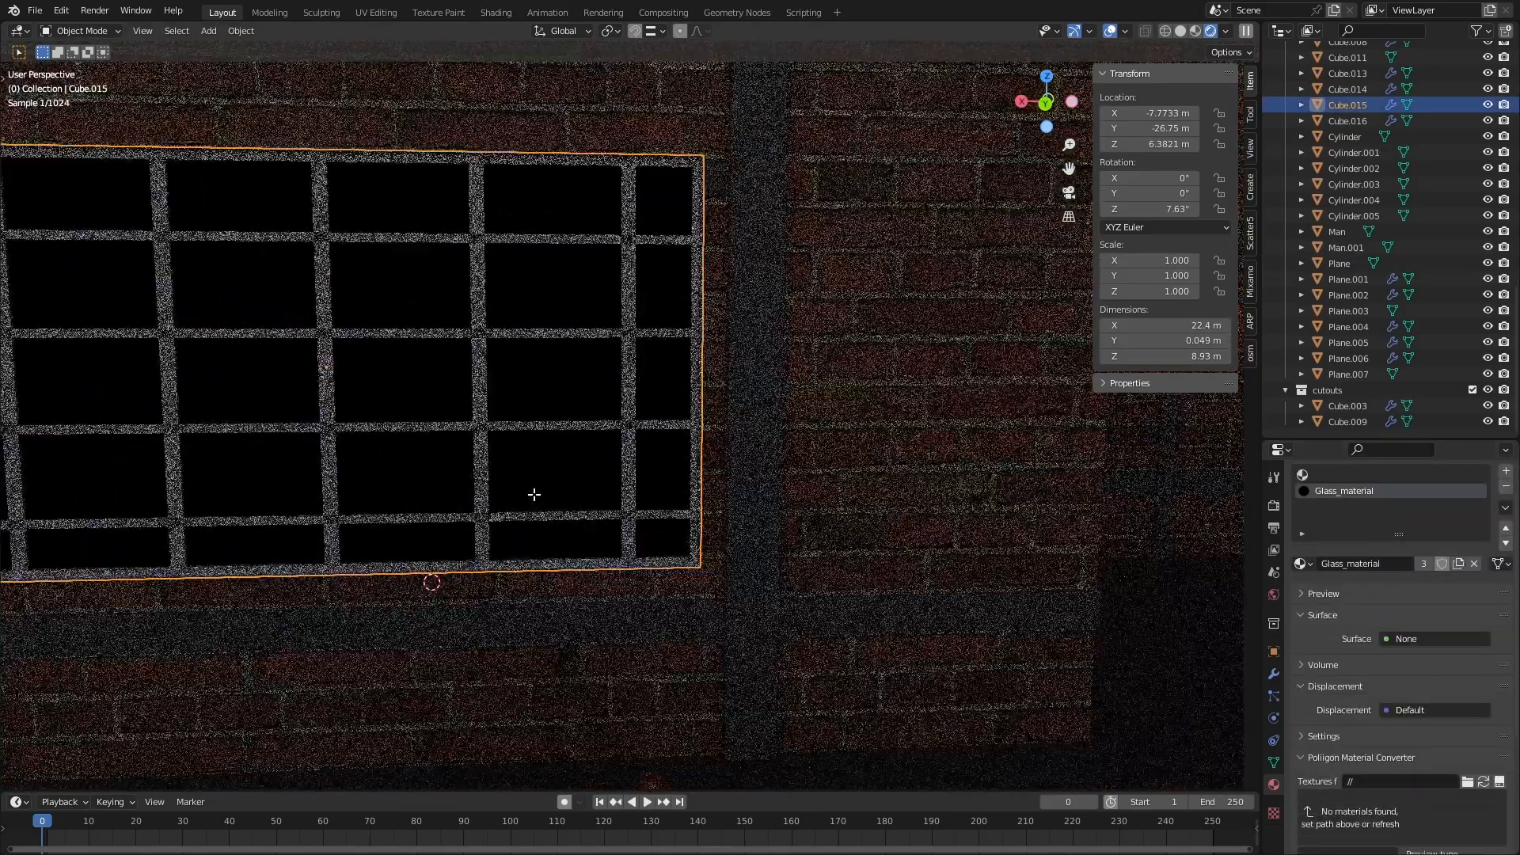
Enter the window object's mesh editing, clear the selection and pick a glass face on the lower-floor window
key(Tab)
scroll(527, 484, down, 2)
shift+middle_drag(575, 590, 781, 618)
key(alt+a)
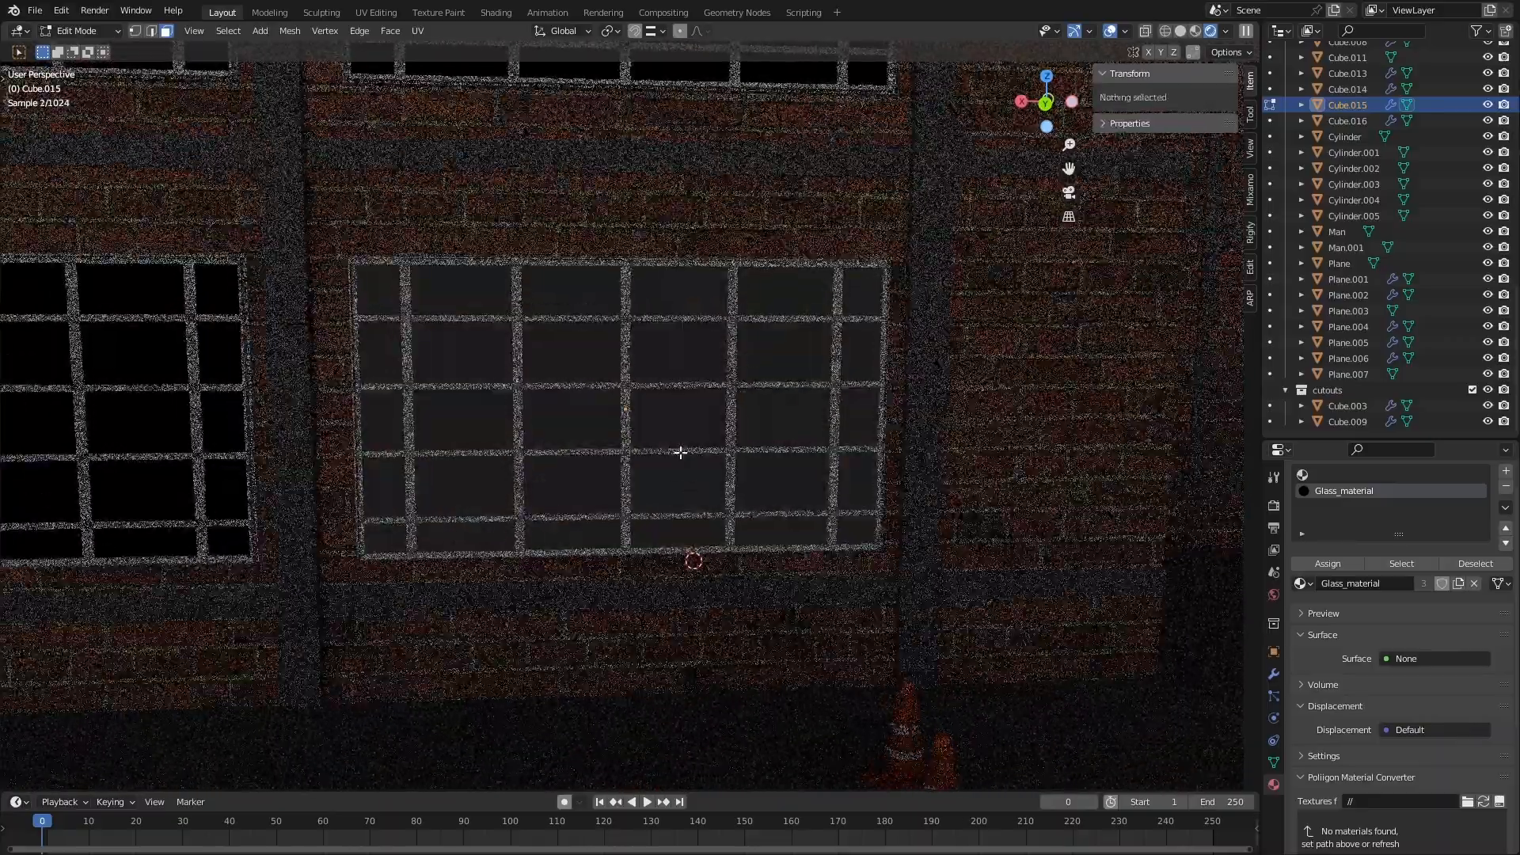
click(681, 453)
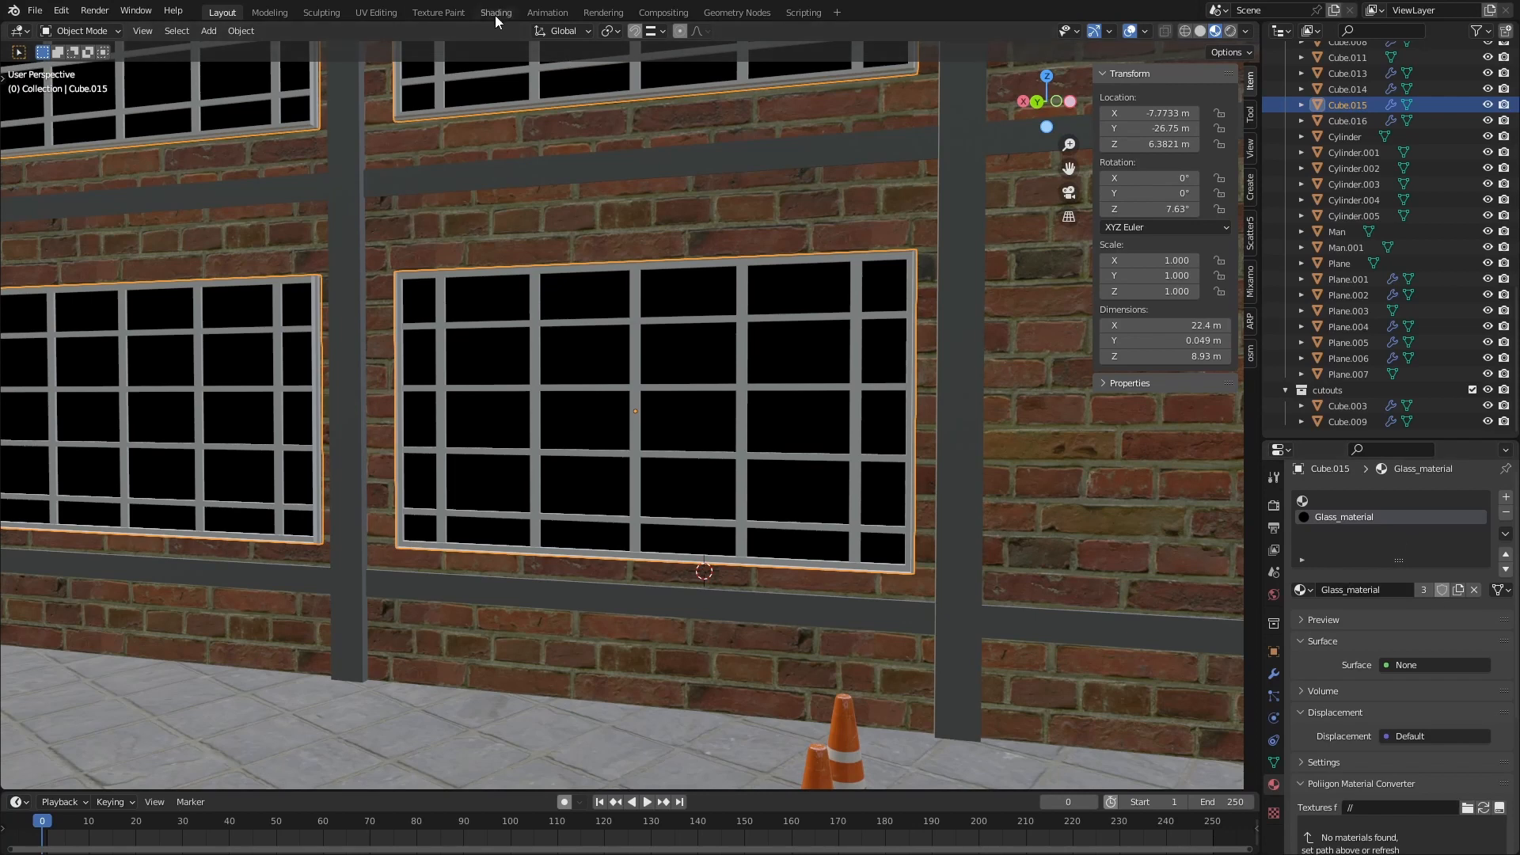
Add a Transparent BSDF node to Glass_material in the Shading workspace and connect it to the Material Output's surface
click(497, 13)
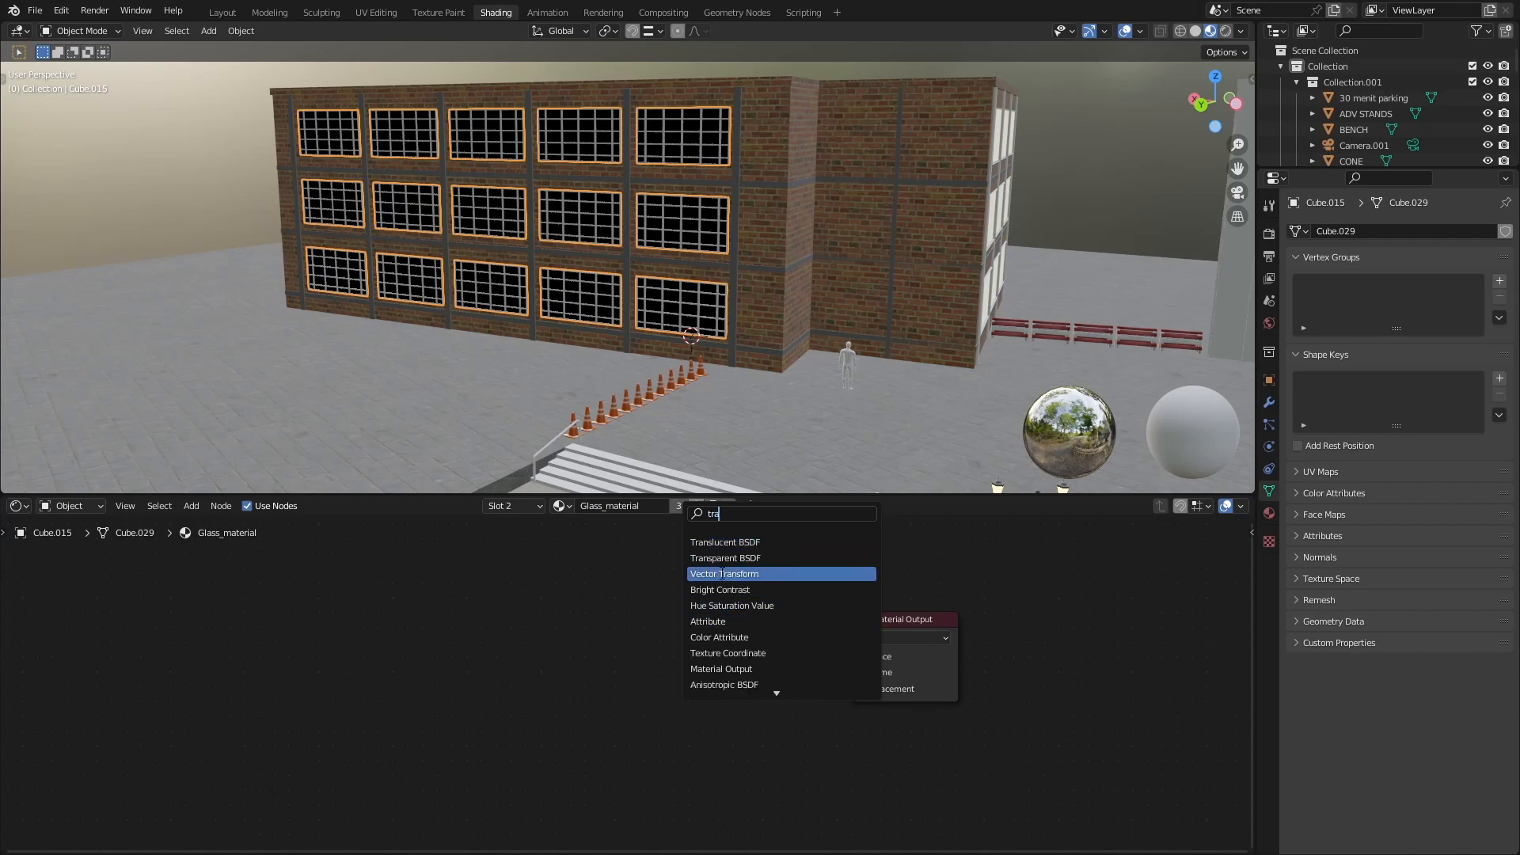
click(723, 558)
drag(785, 718, 855, 656)
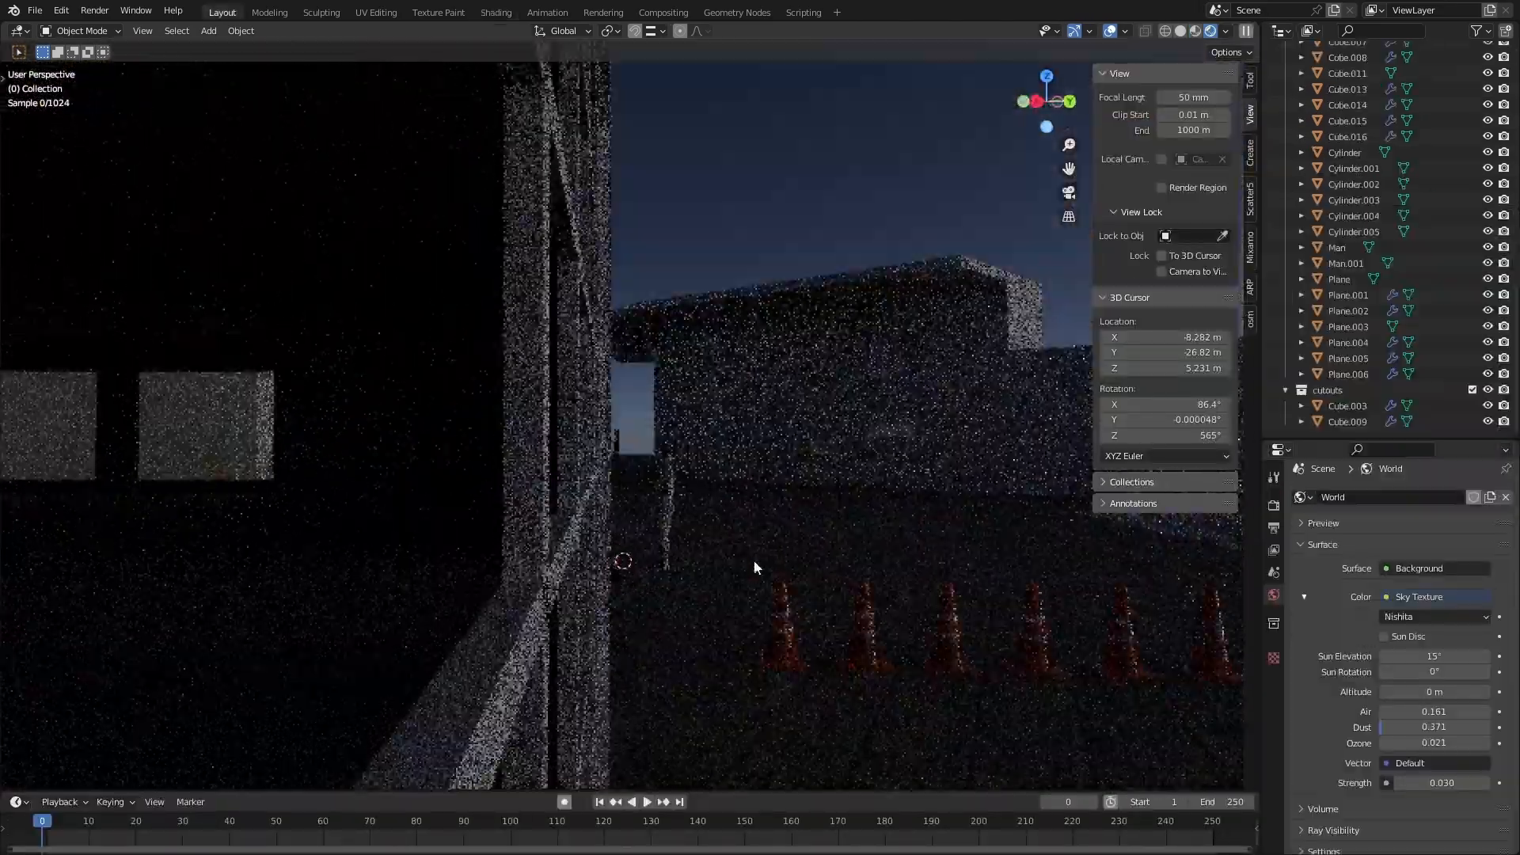
Add a point light inside the brick building behind the lower-floor windows and raise it about 2 m
middle_drag(755, 568, 672, 417)
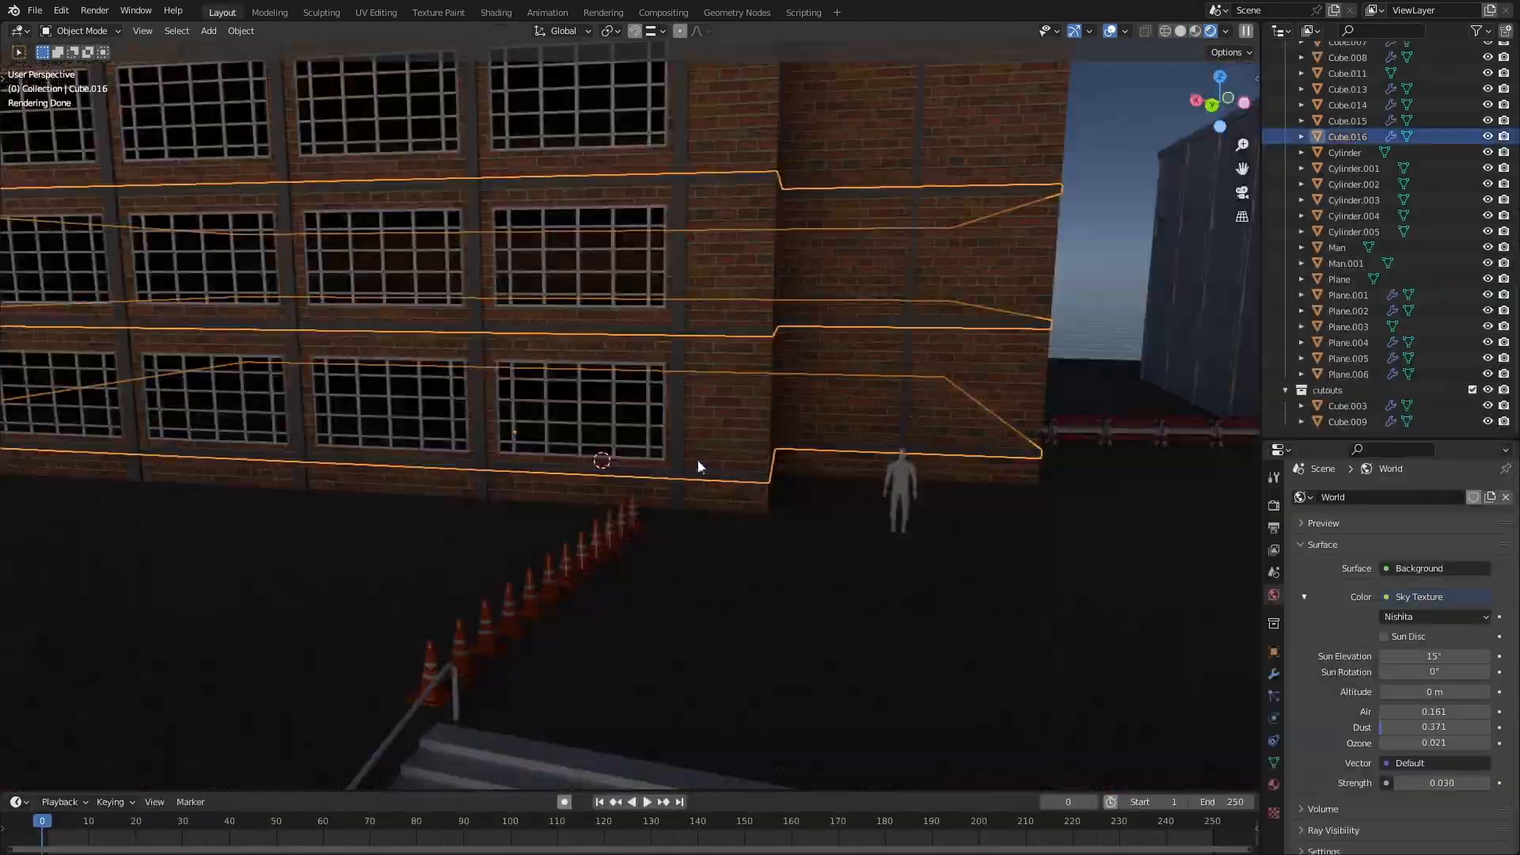
middle_drag(497, 491, 729, 472)
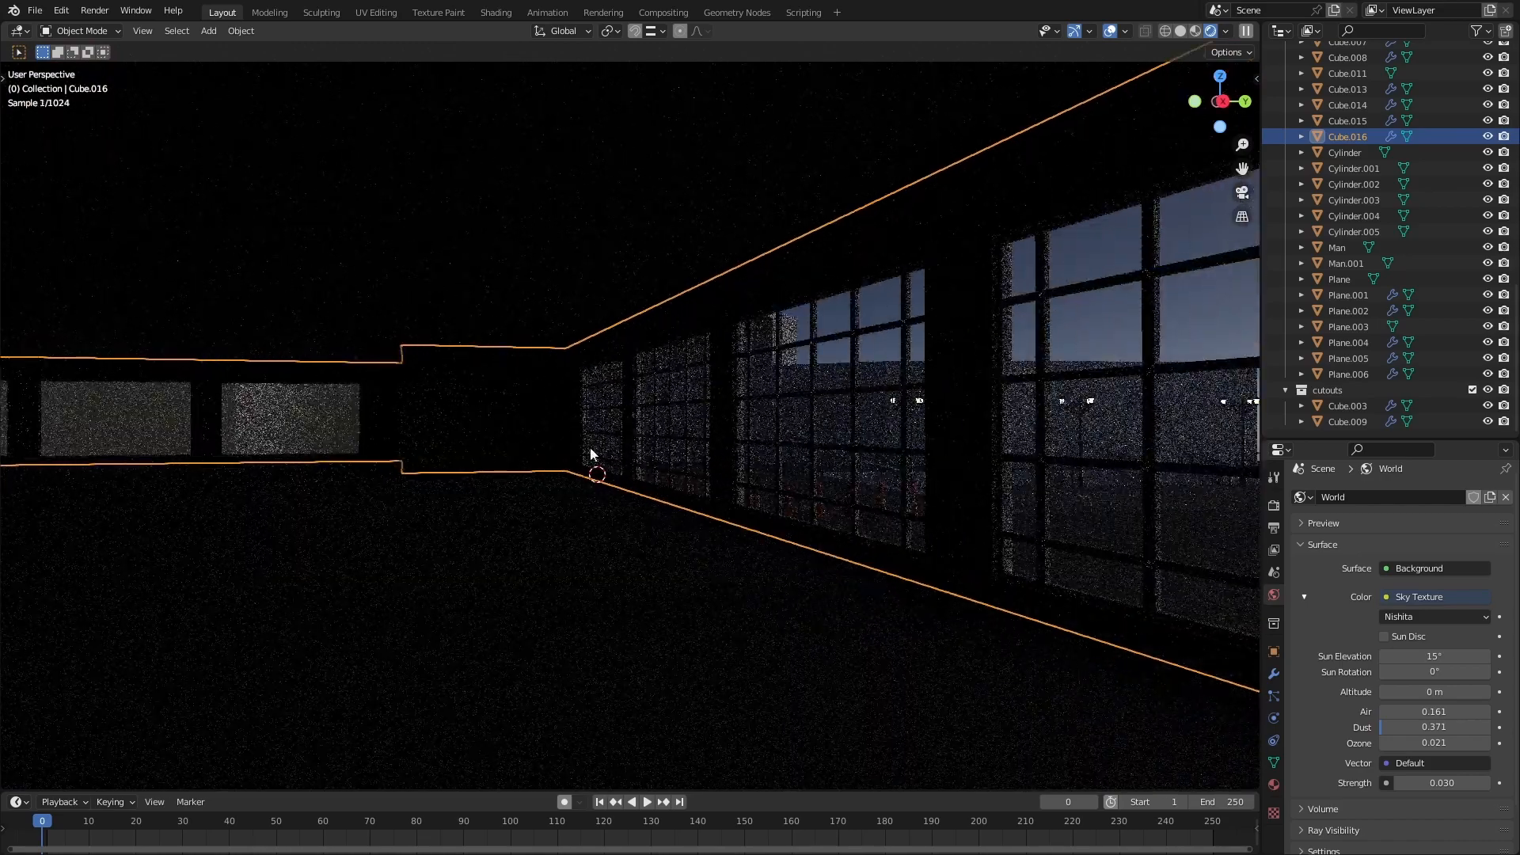
key(shift+a)
mouse_move(496, 515)
mouse_move(460, 711)
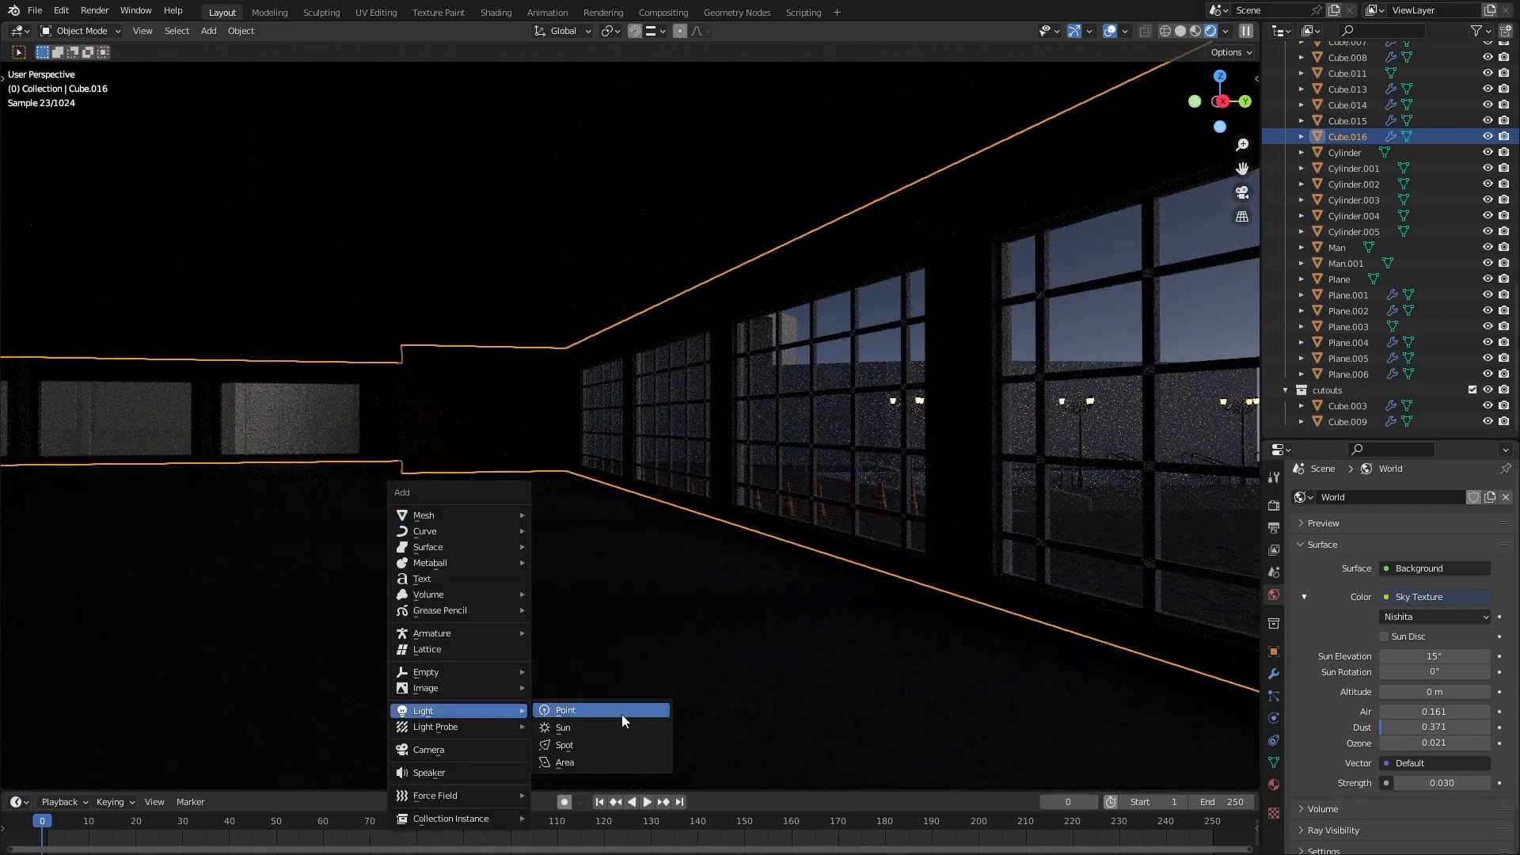
click(605, 715)
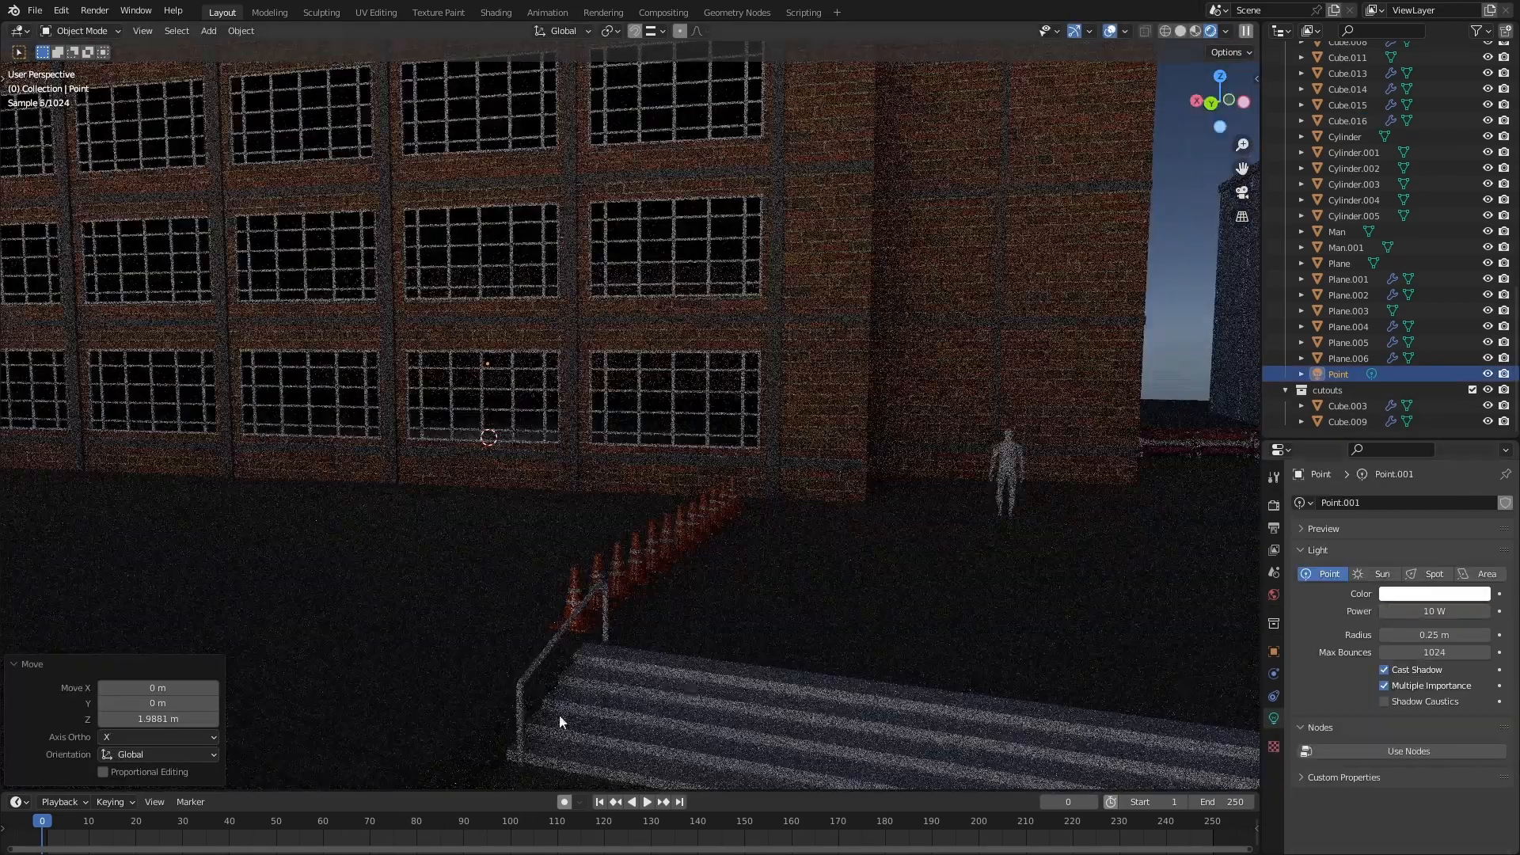
Set the point light's power to 100 W and its radius to 0.2 m
middle_drag(498, 602, 601, 586)
click(1437, 611)
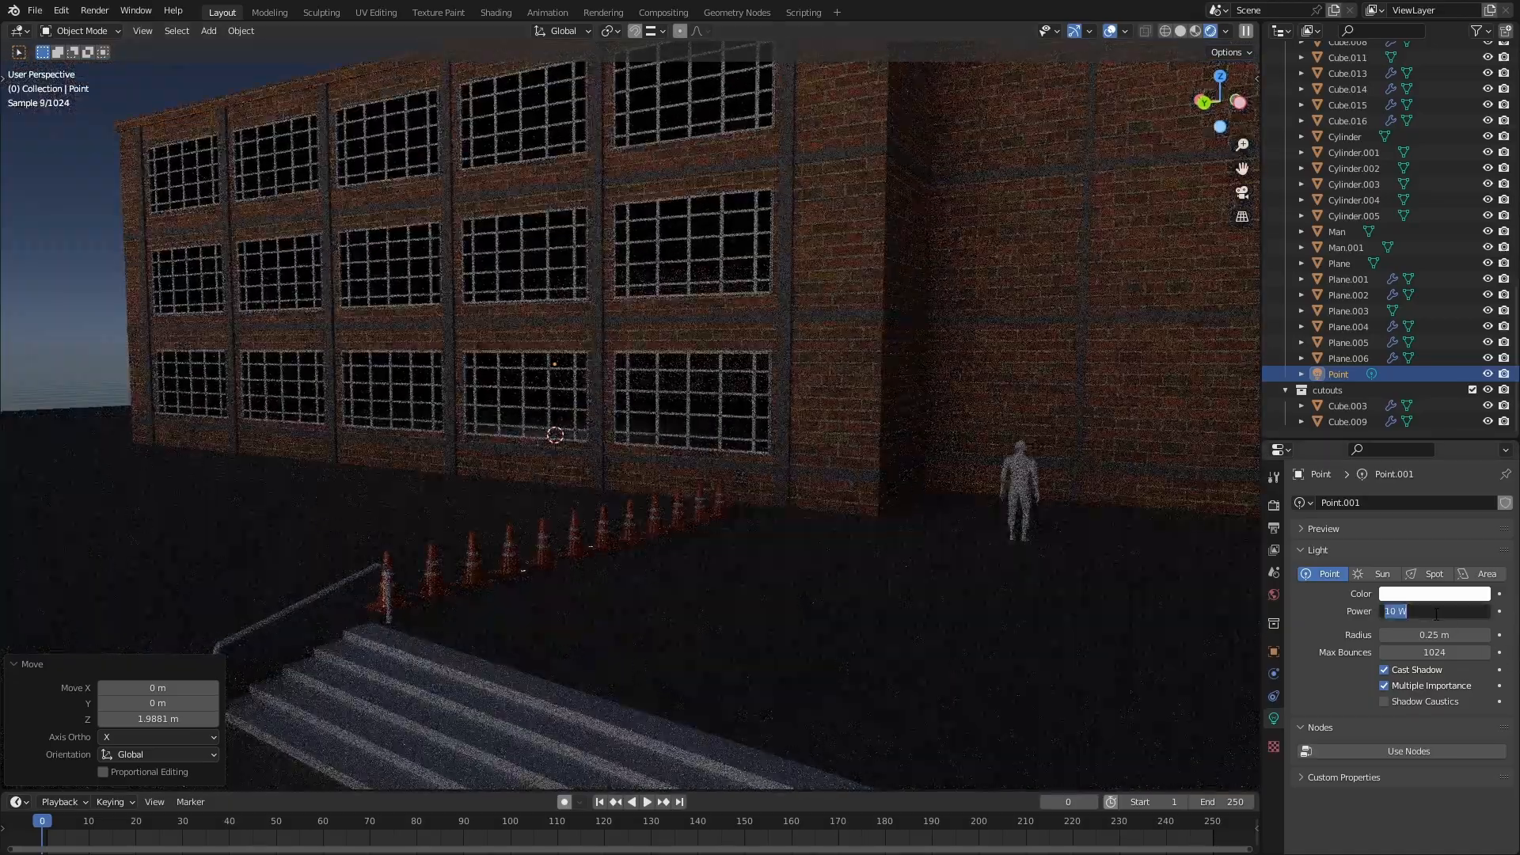
text(100)
key(Return)
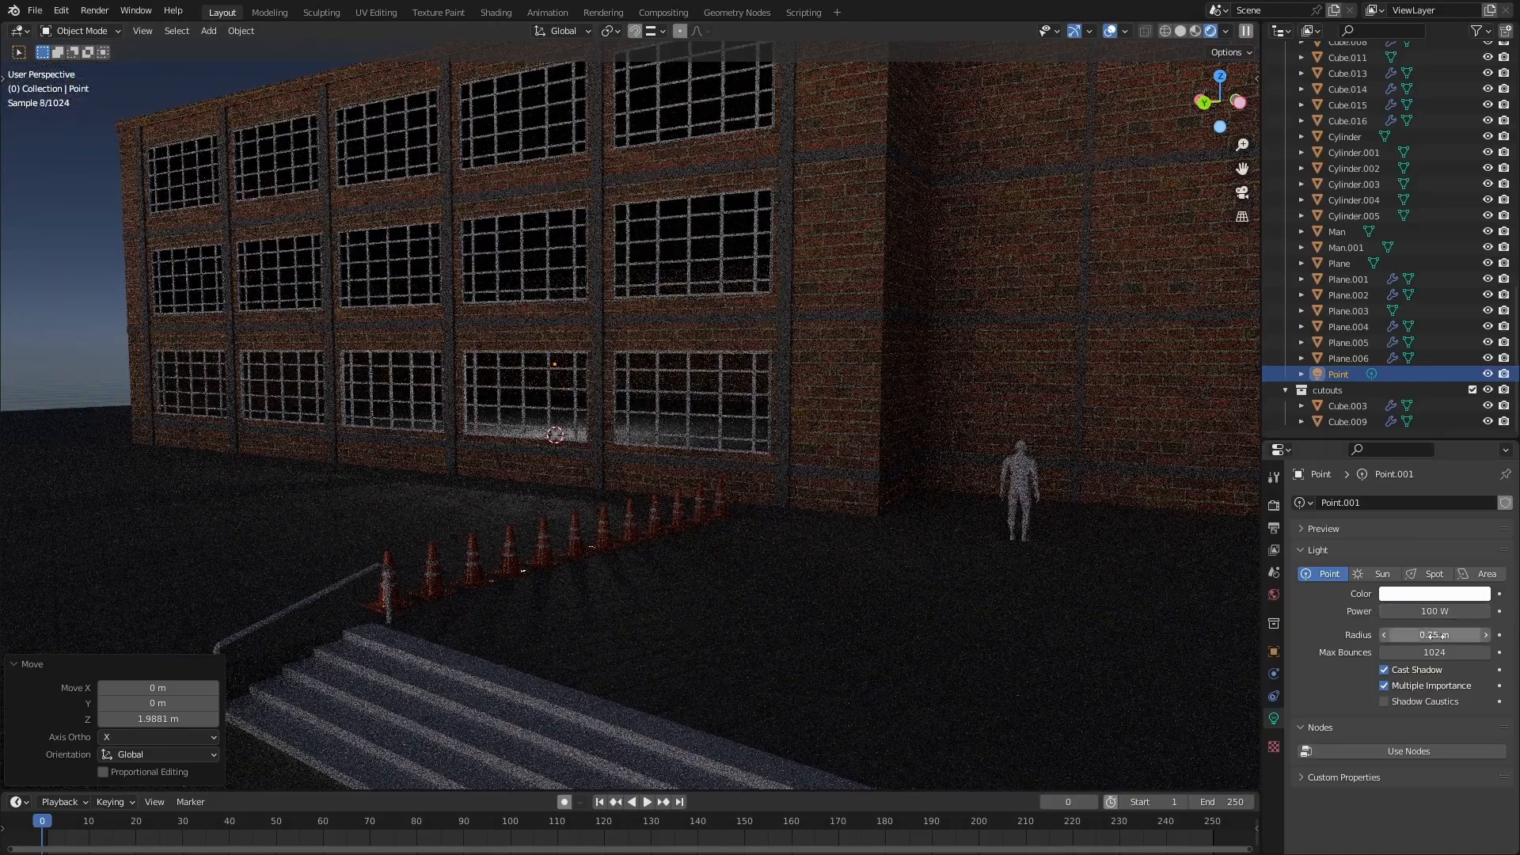
text(0.2)
key(Return)
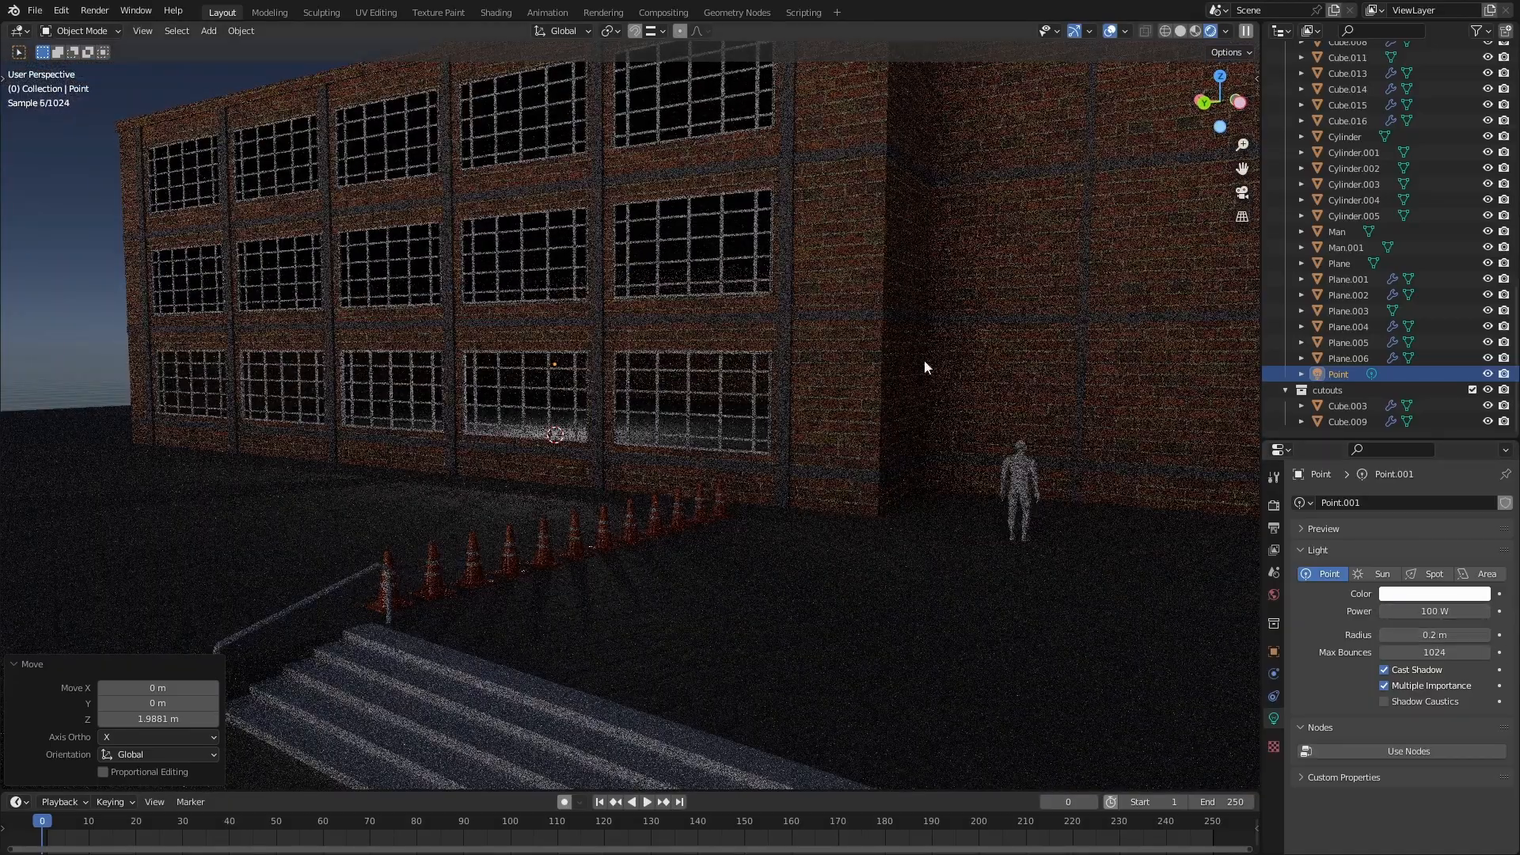
Enable nodes on the point light and drive its color with a Blackbody at a temperature of 2600
middle_drag(539, 481, 1413, 628)
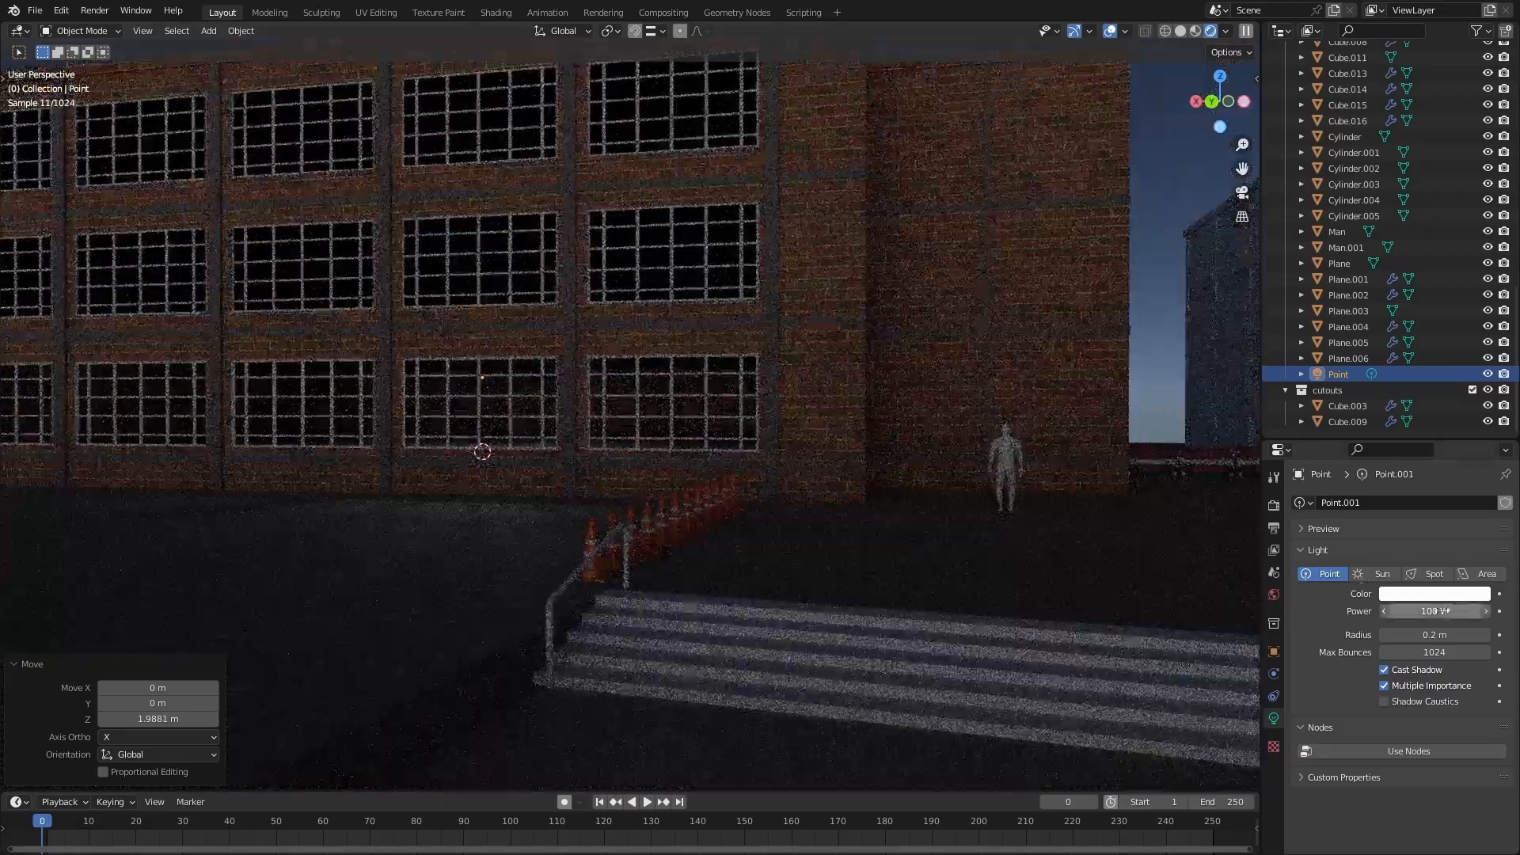
click(1373, 753)
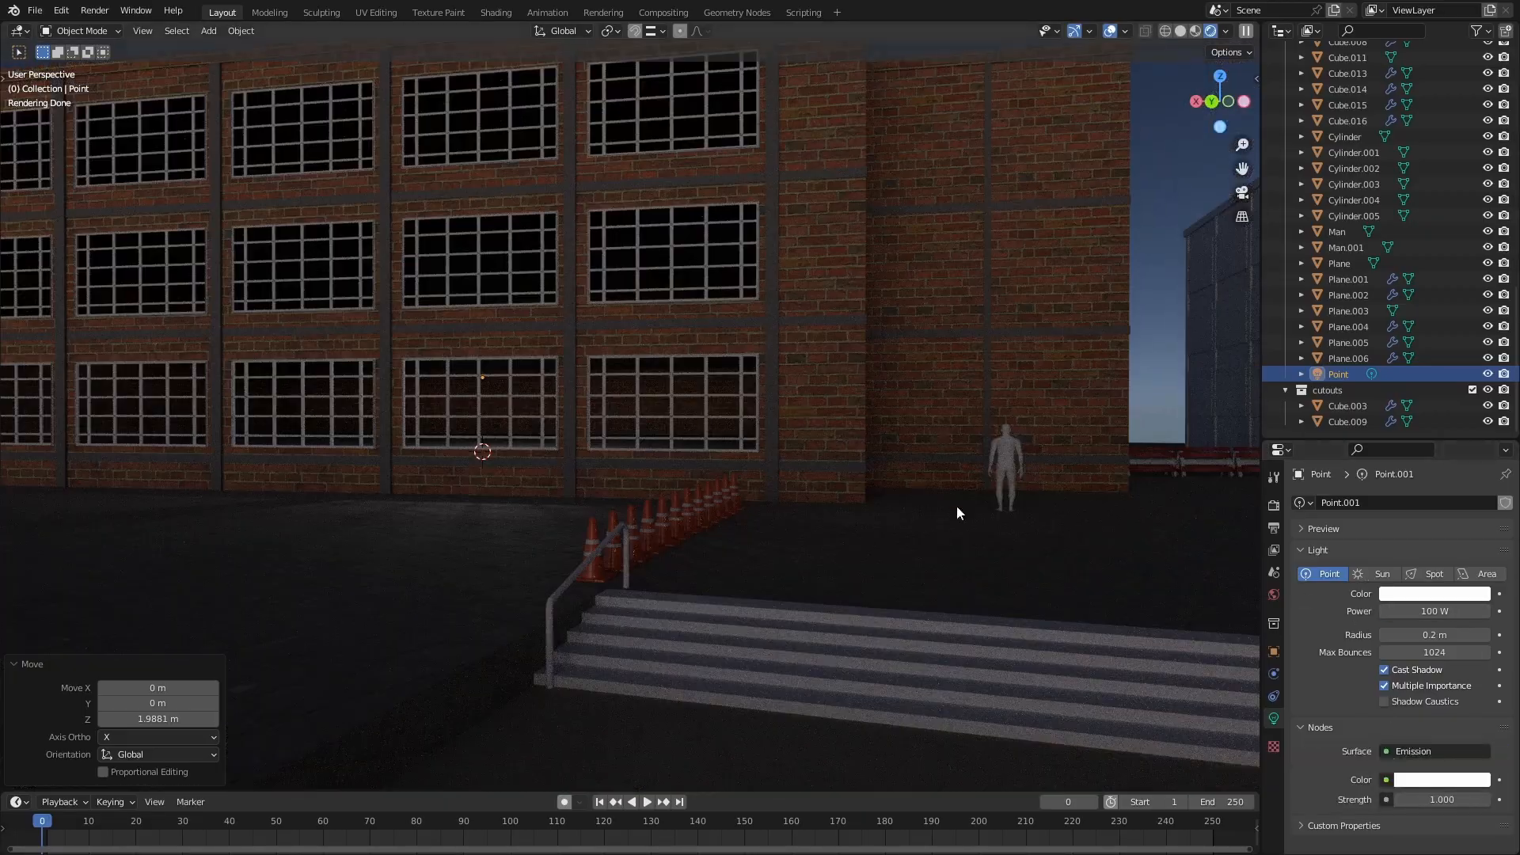
click(1384, 781)
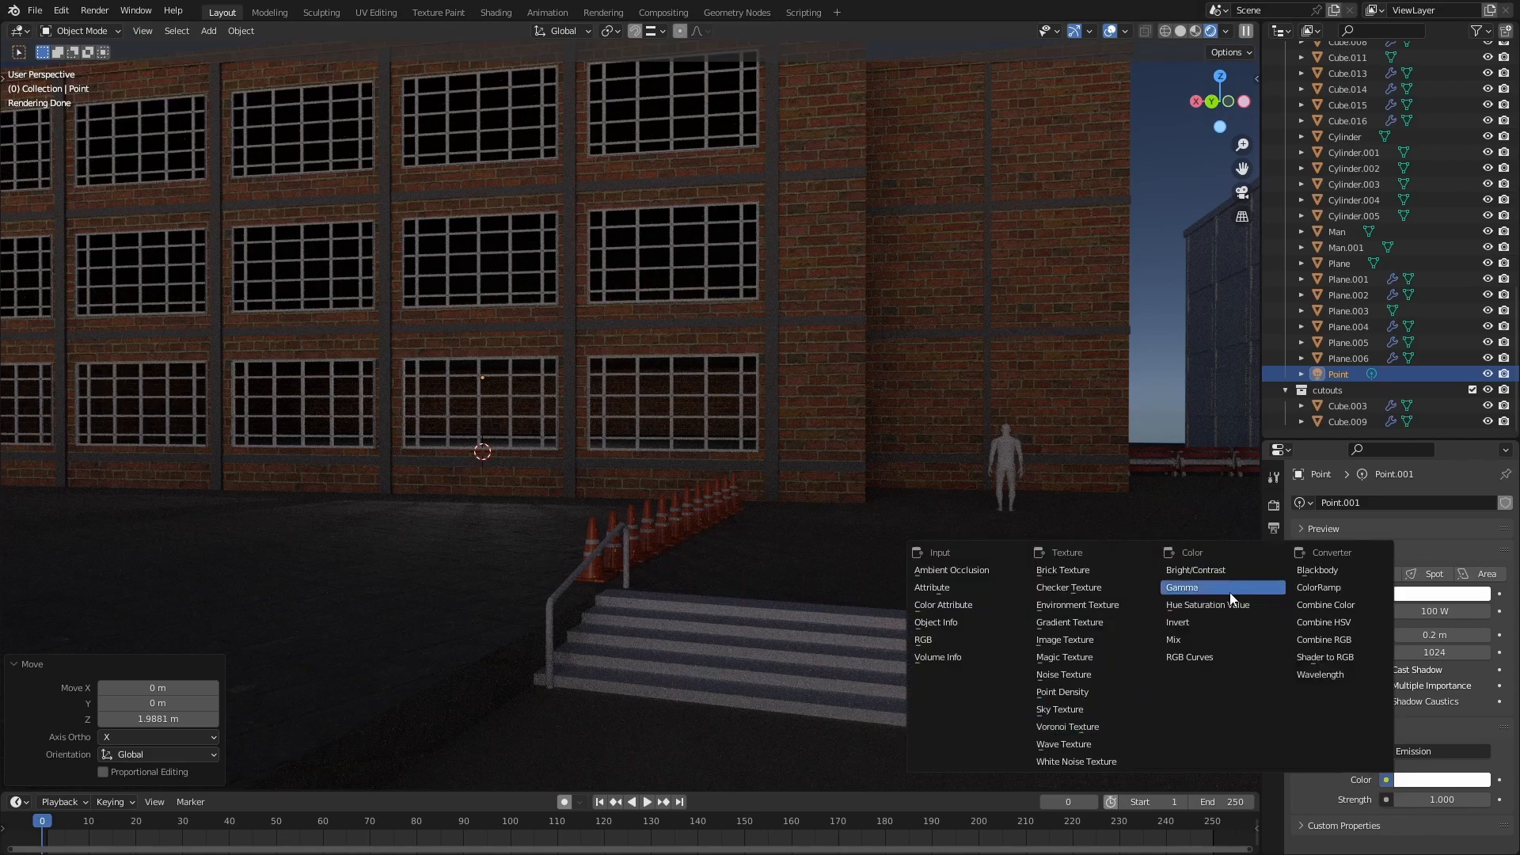
click(1314, 570)
click(1459, 800)
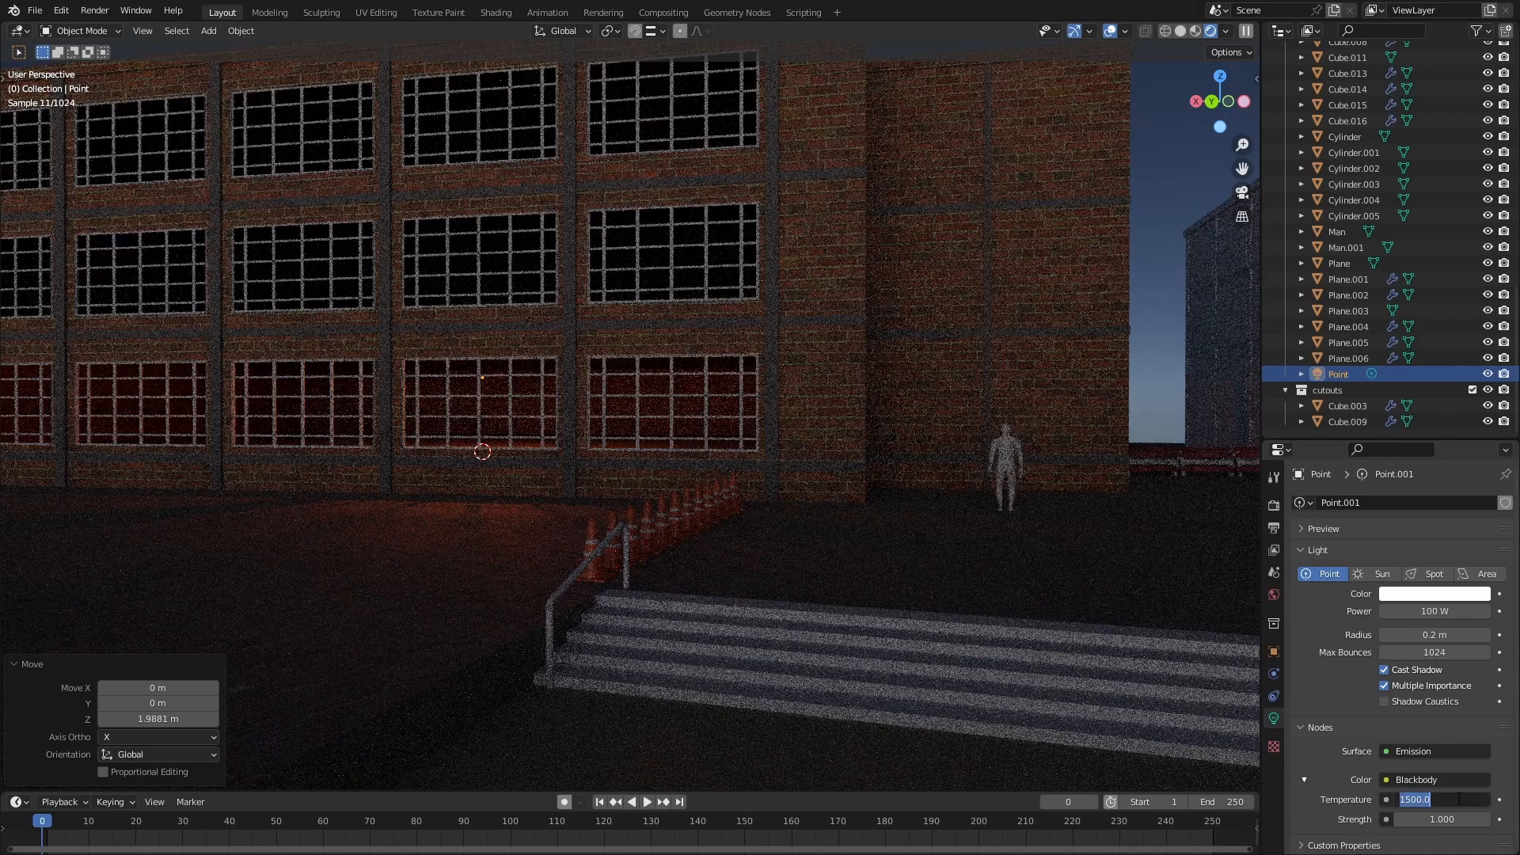
text(2600)
key(Return)
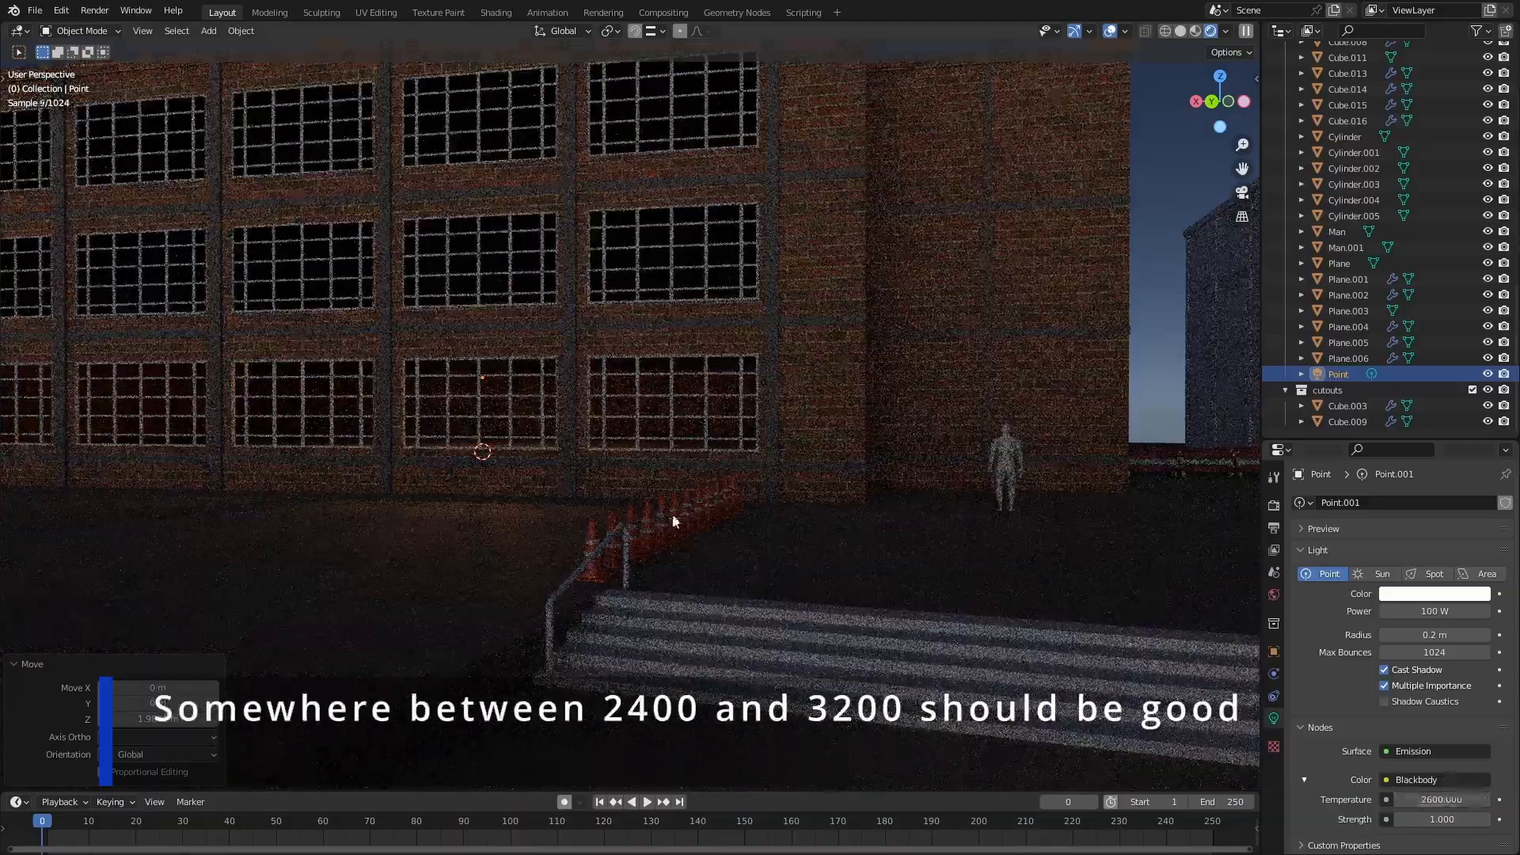
Examine the warm light through the lower-floor windows from outside and inside the building
middle_drag(673, 516, 623, 552)
scroll(623, 559, up, 3)
middle_drag(489, 544, 841, 451)
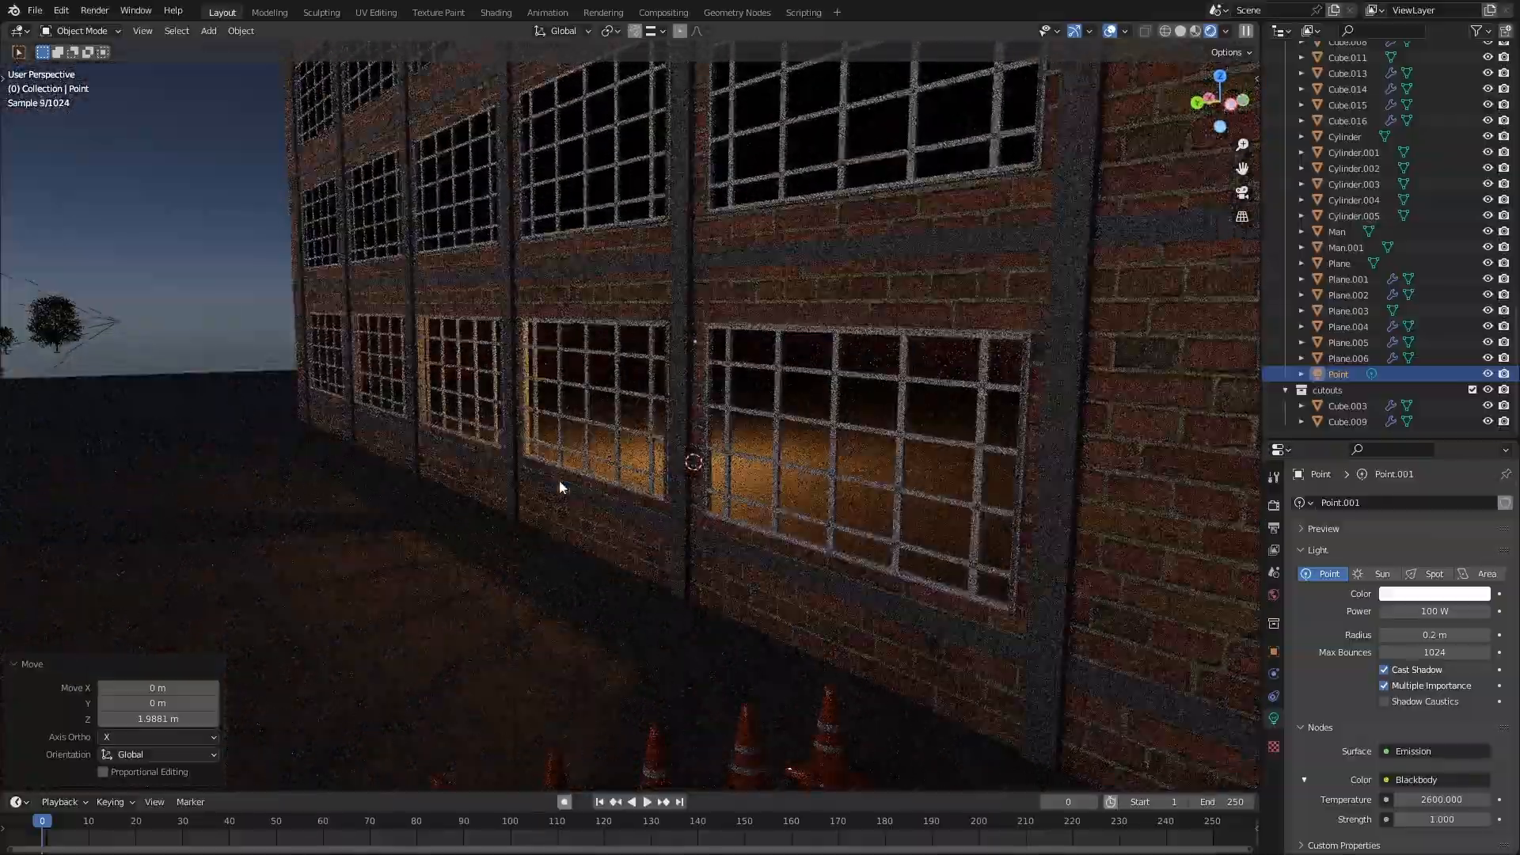
middle_drag(560, 486, 515, 476)
scroll(586, 444, down, 6)
middle_drag(292, 468, 924, 211)
scroll(659, 468, up, 3)
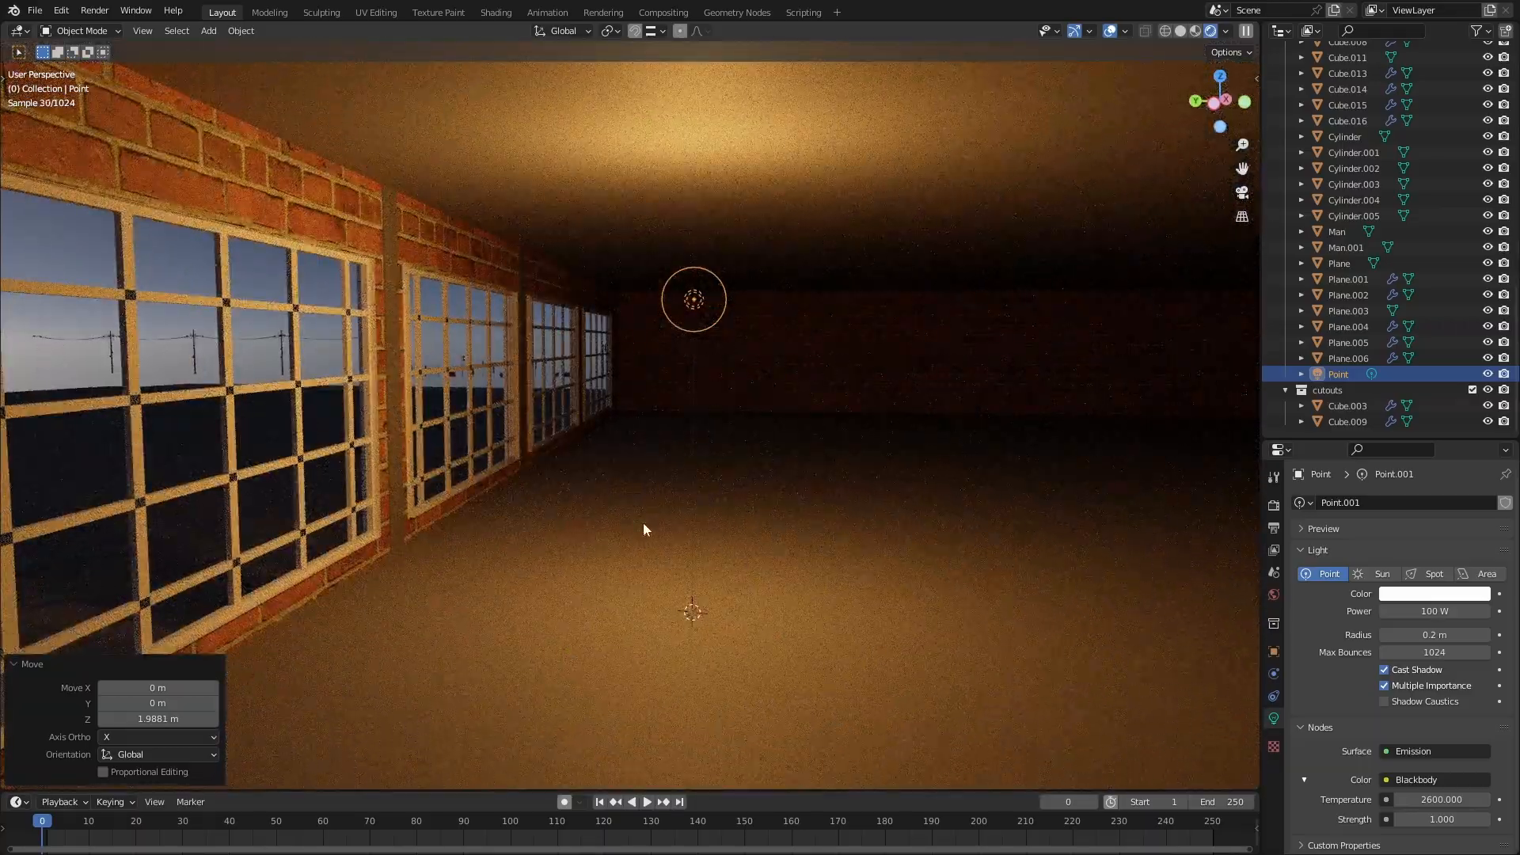
Make a linked duplicate of the point light and shift it horizontally about 13.2 m in X and 0.38 m in Y
scroll(643, 530, down, 8)
middle_drag(644, 530, 827, 441)
key(shift+z)
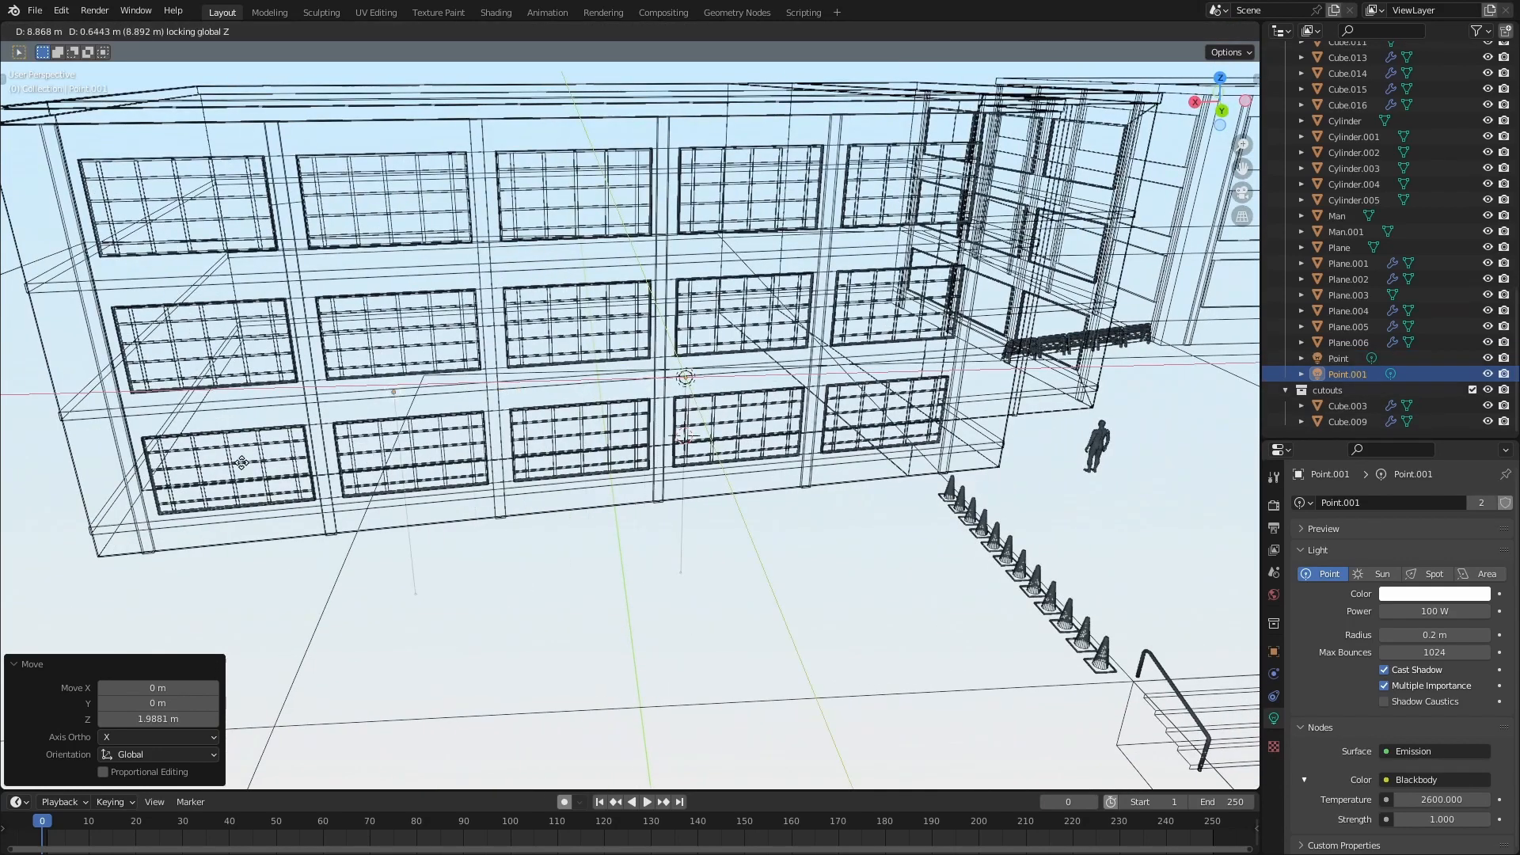
middle_drag(509, 520, 479, 432)
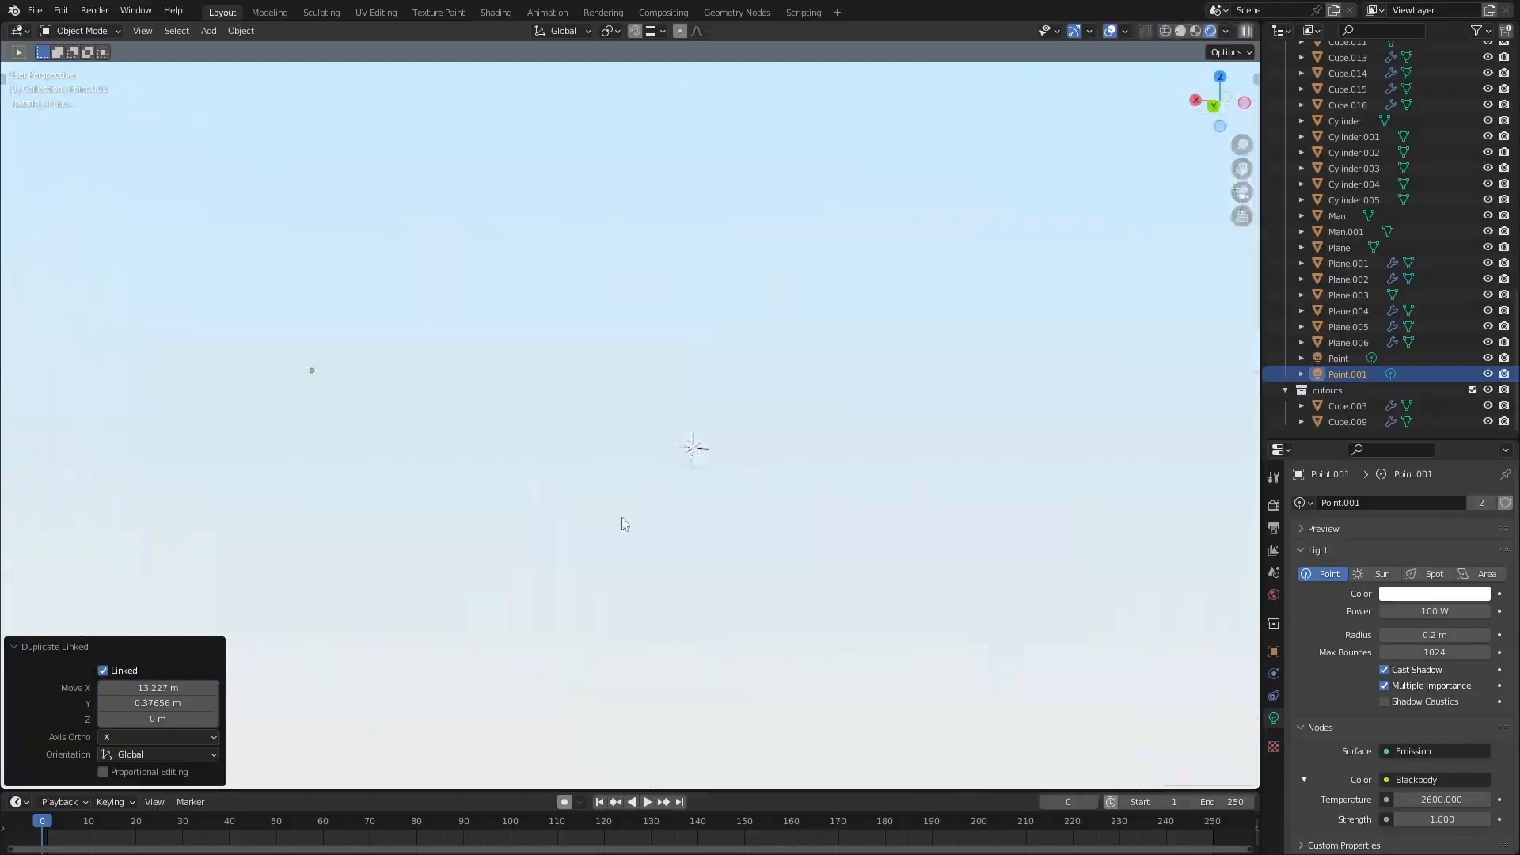
Examine both interior lights in the rendered camera view and from around and inside the building
scroll(605, 487, down, 3)
middle_drag(621, 523, 531, 492)
scroll(605, 487, up, 2)
scroll(515, 485, up, 1)
key(KP_0)
scroll(626, 496, up, 2)
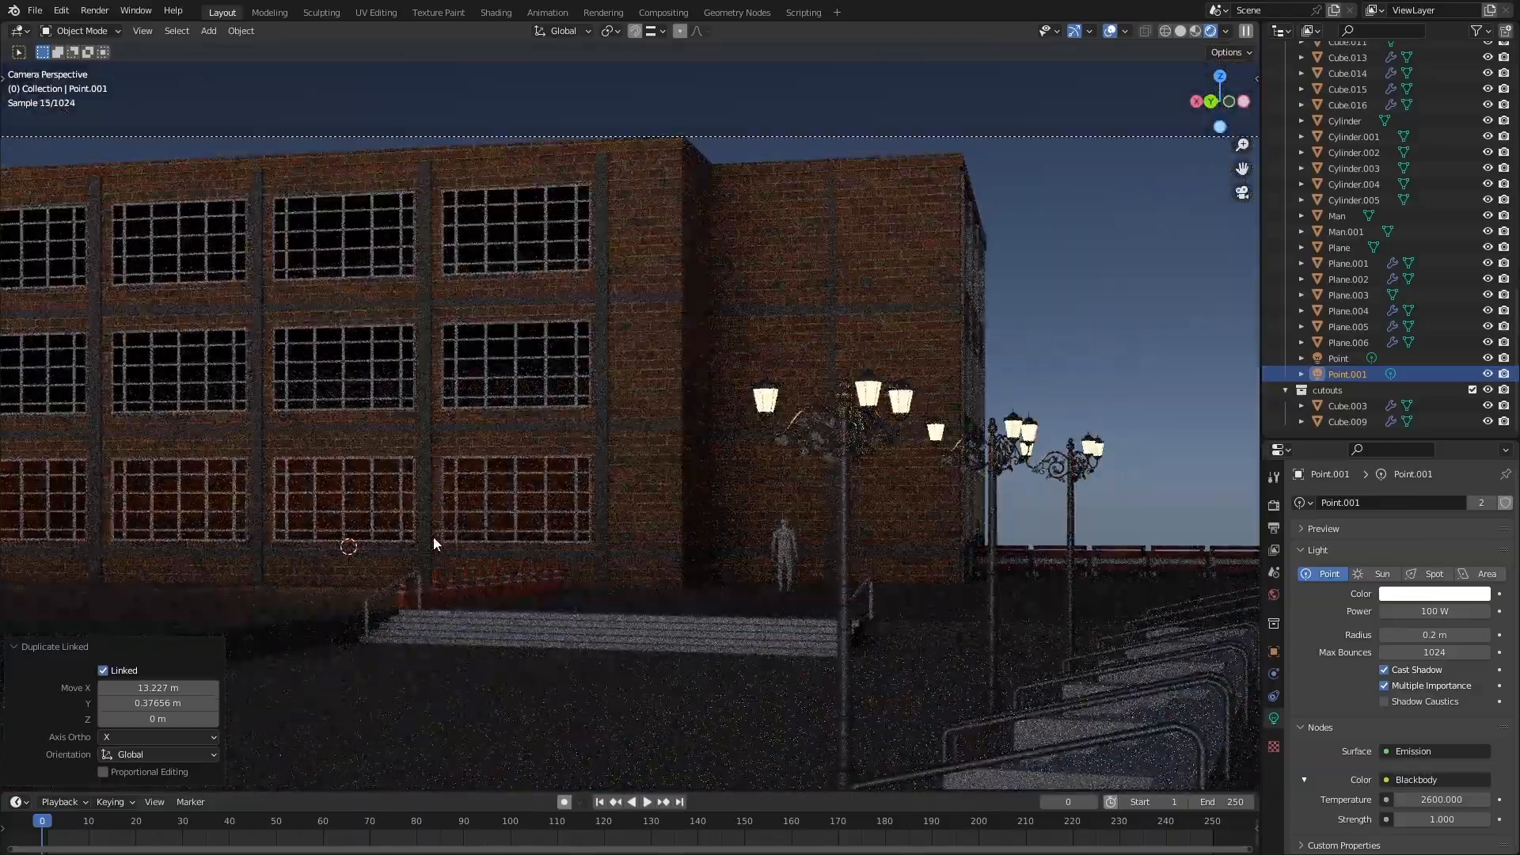
middle_drag(394, 534, 543, 520)
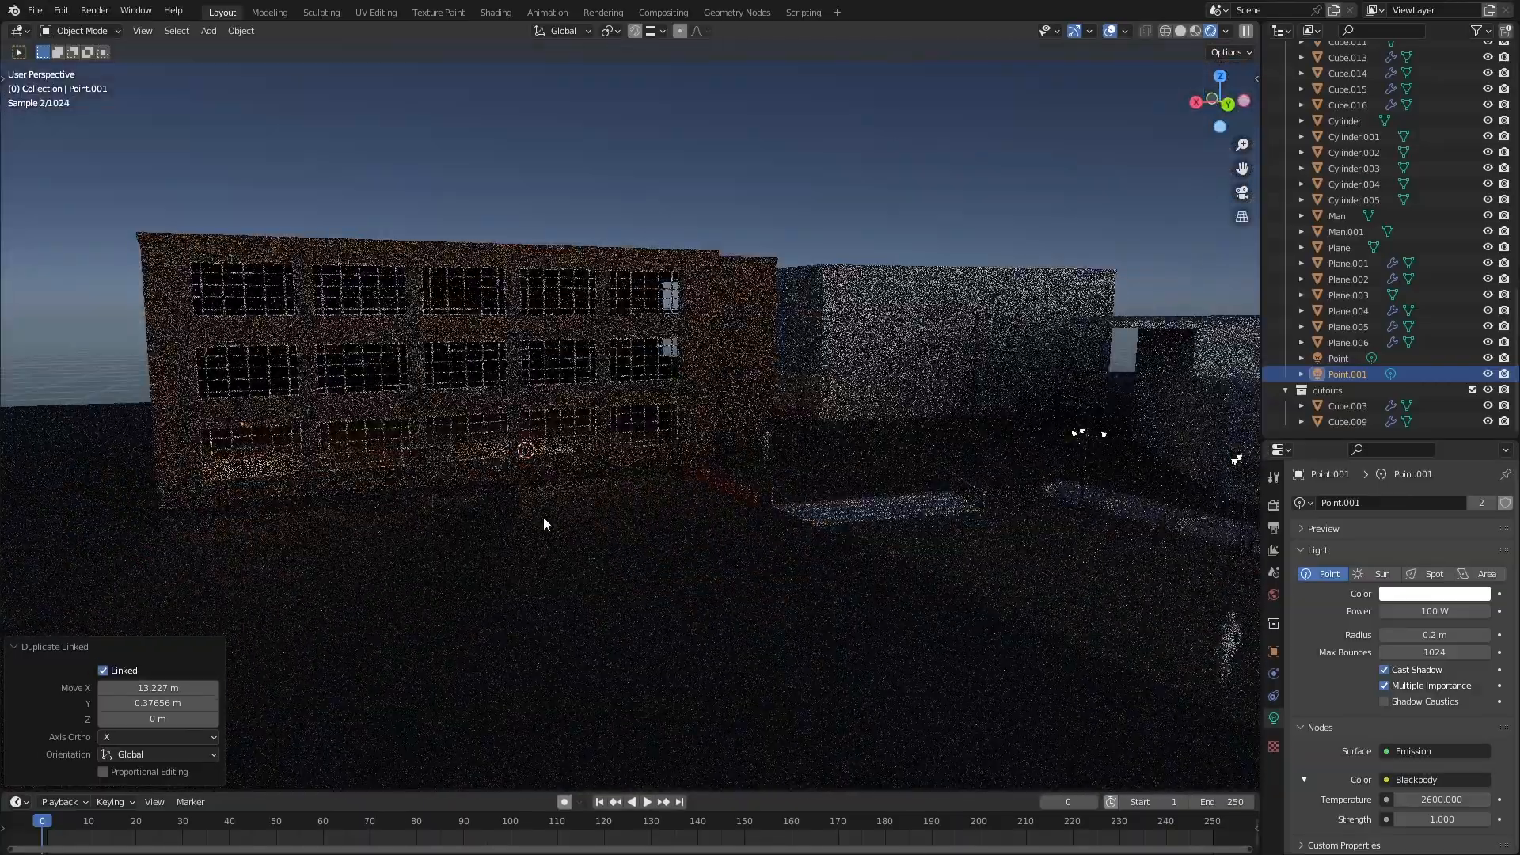
scroll(543, 520, up, 8)
middle_drag(702, 519, 931, 560)
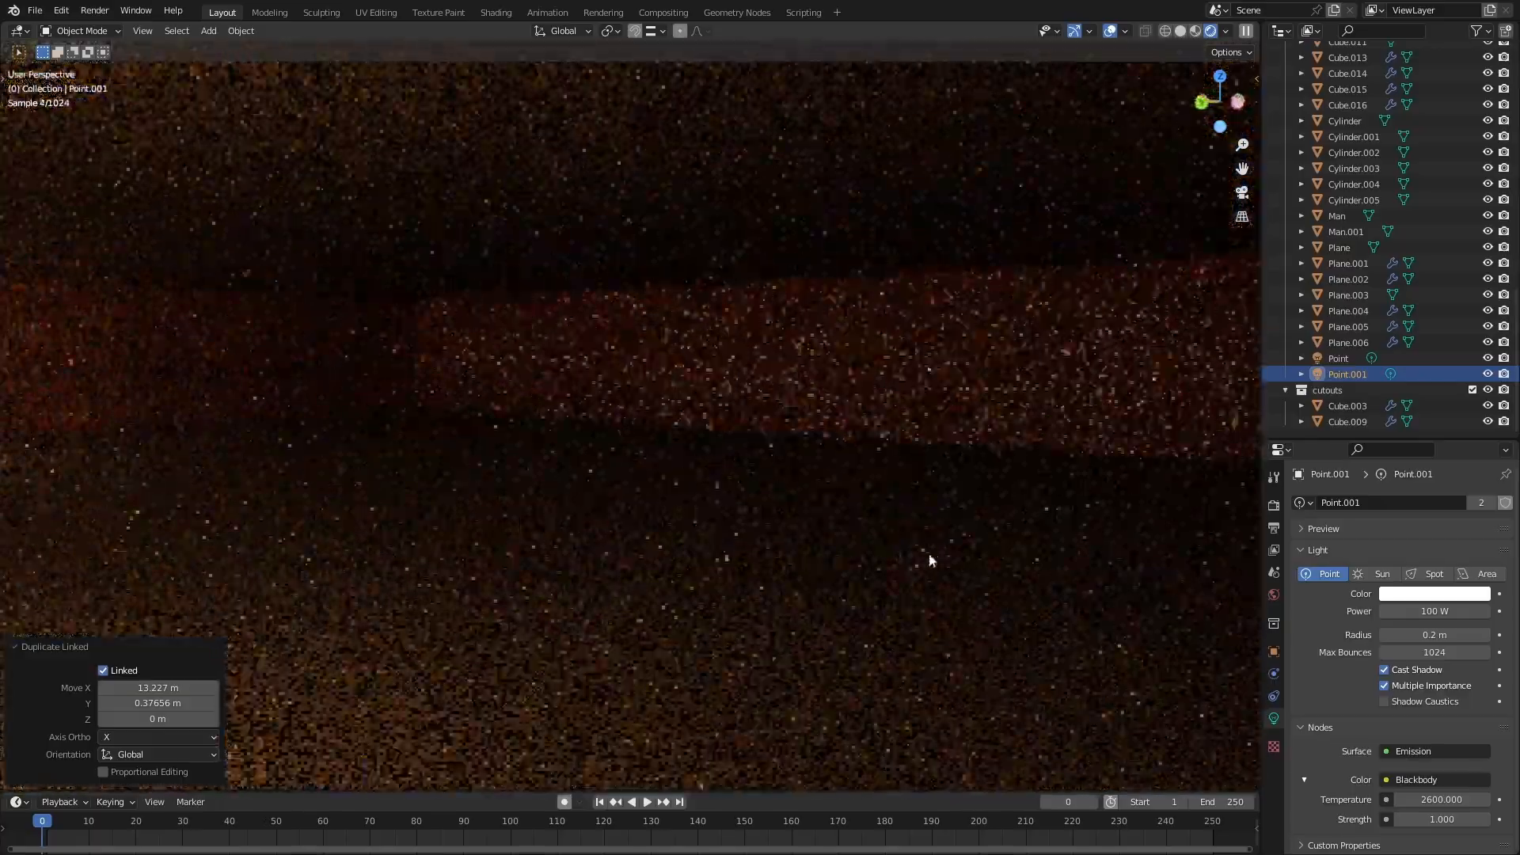
Add a 2 m cube on the floor inside the lit room and raise it about 1.2 m
middle_drag(664, 489, 724, 507)
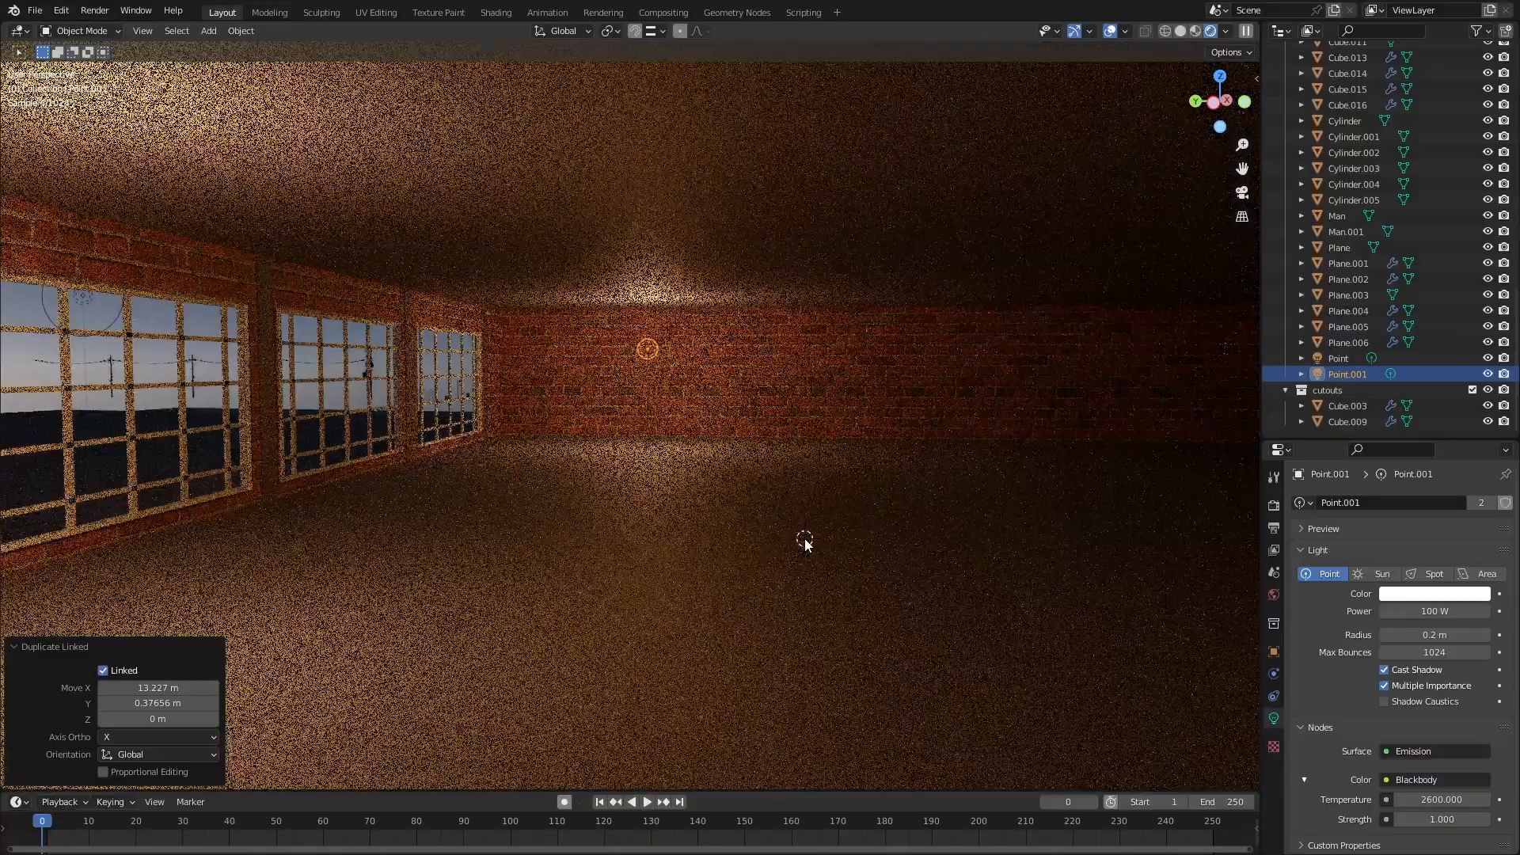
key(shift+a)
click(869, 358)
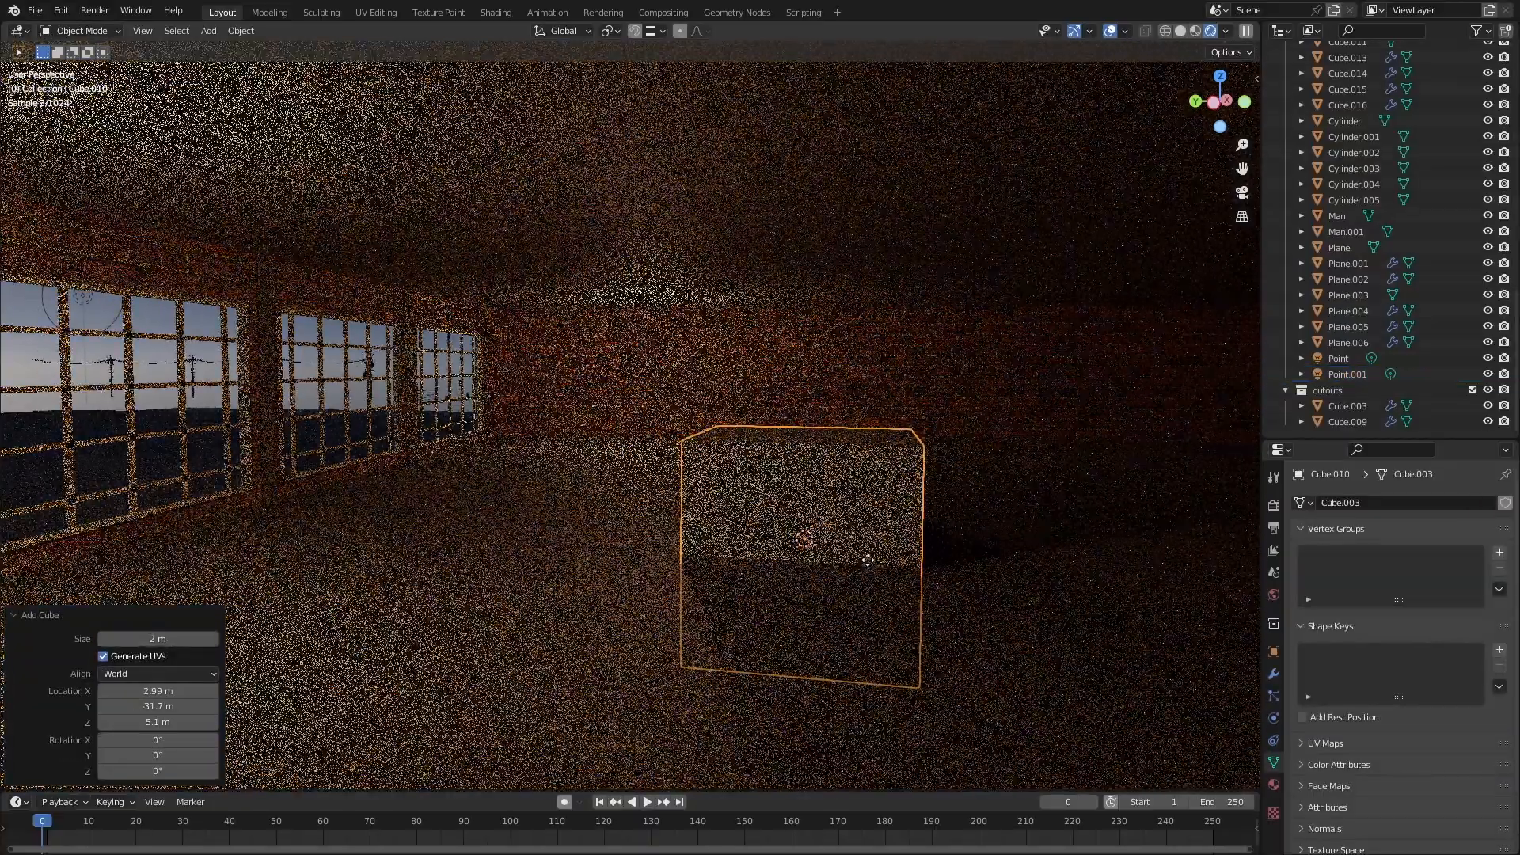
key(g)
key(z)
click(1093, 428)
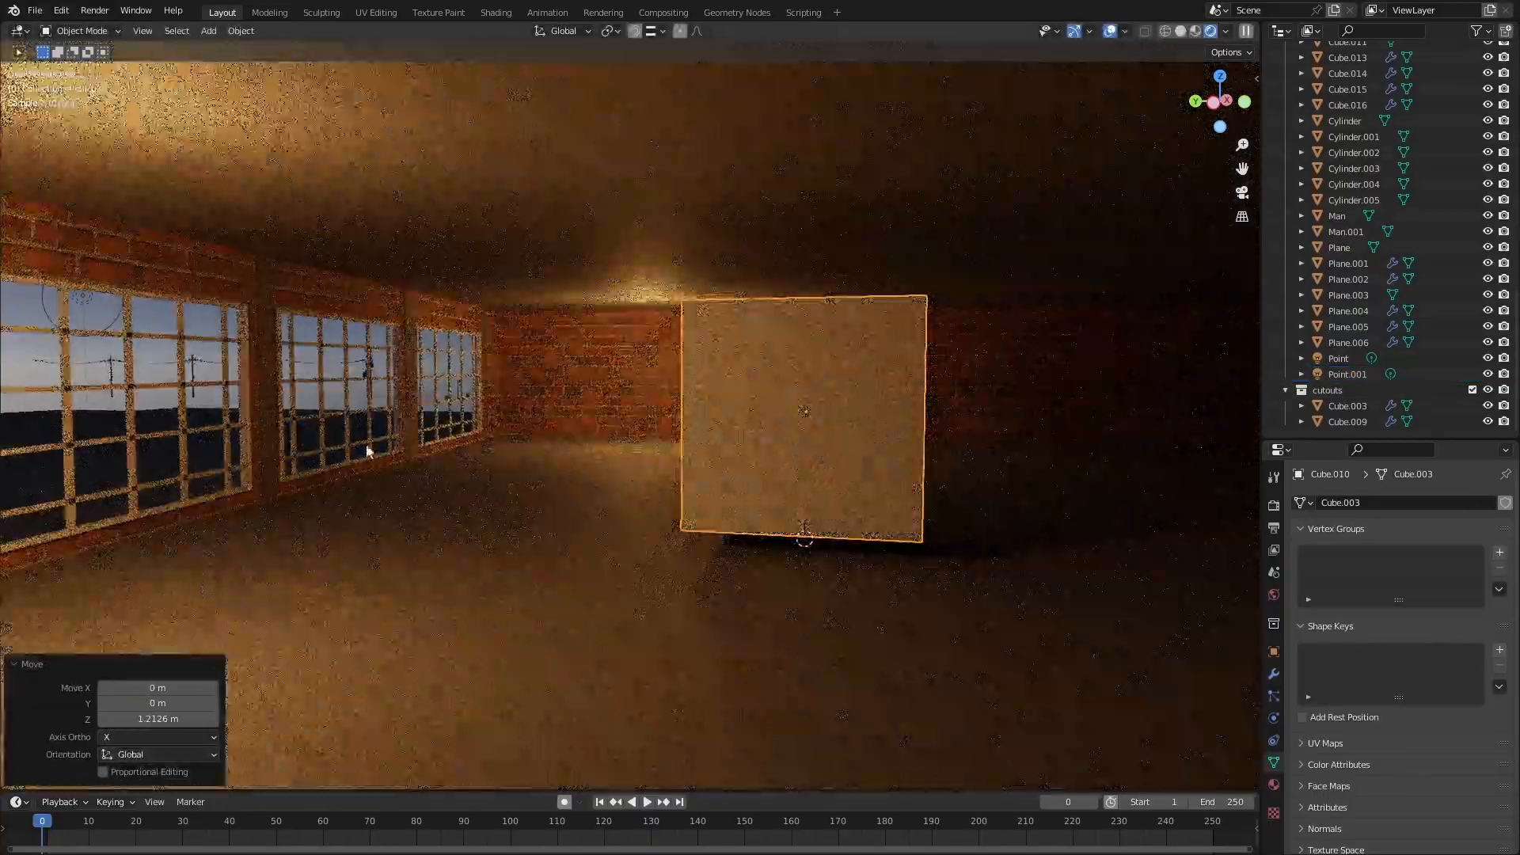
Scale the cube along Y to about 0.118 to make a thin partition
middle_drag(589, 455, 539, 448)
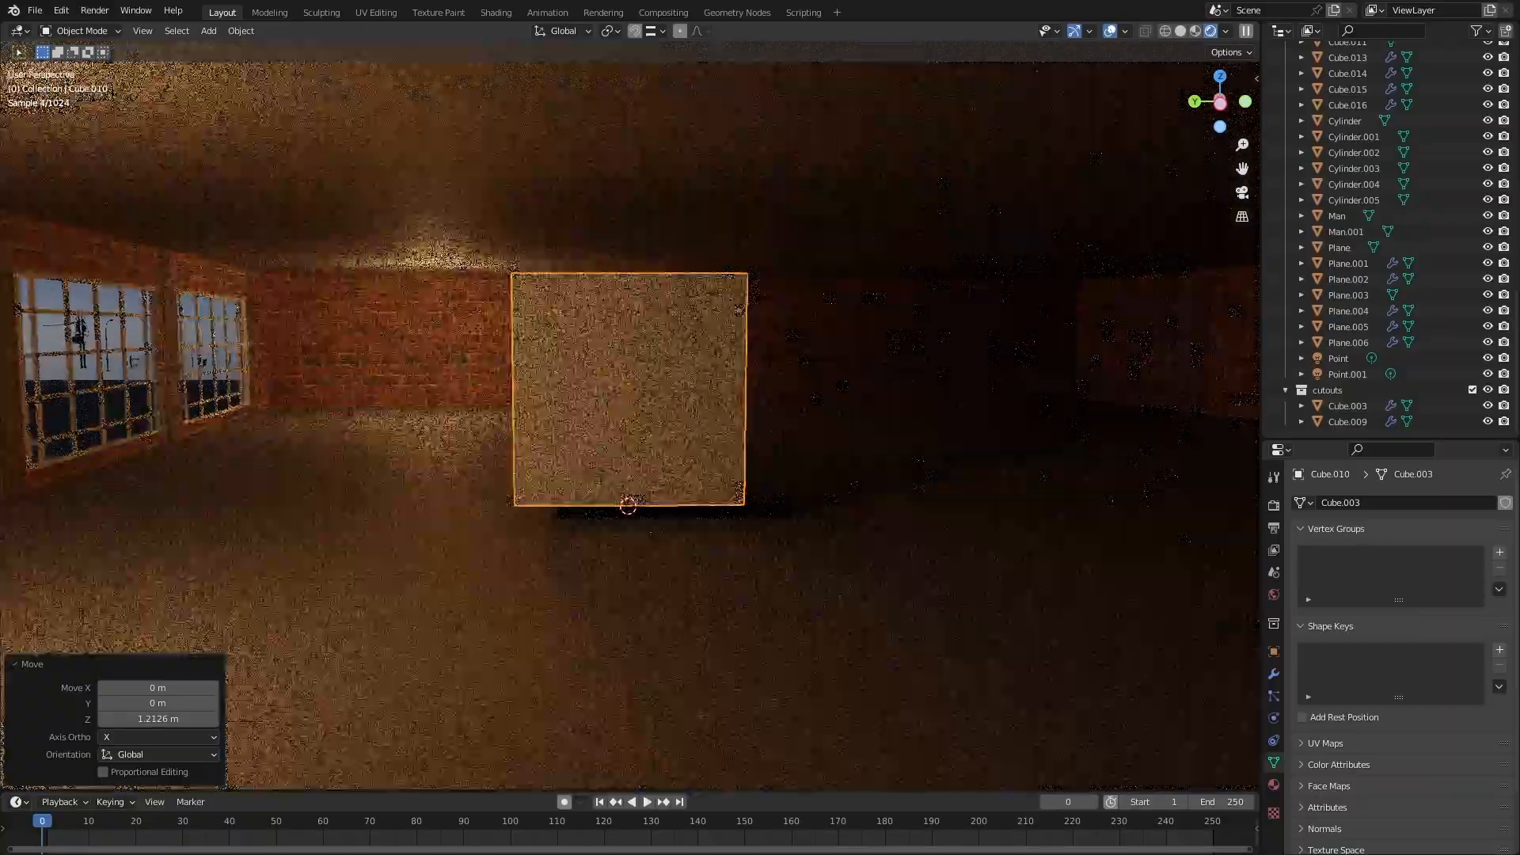
key(s)
key(x)
right_click(751, 202)
key(s)
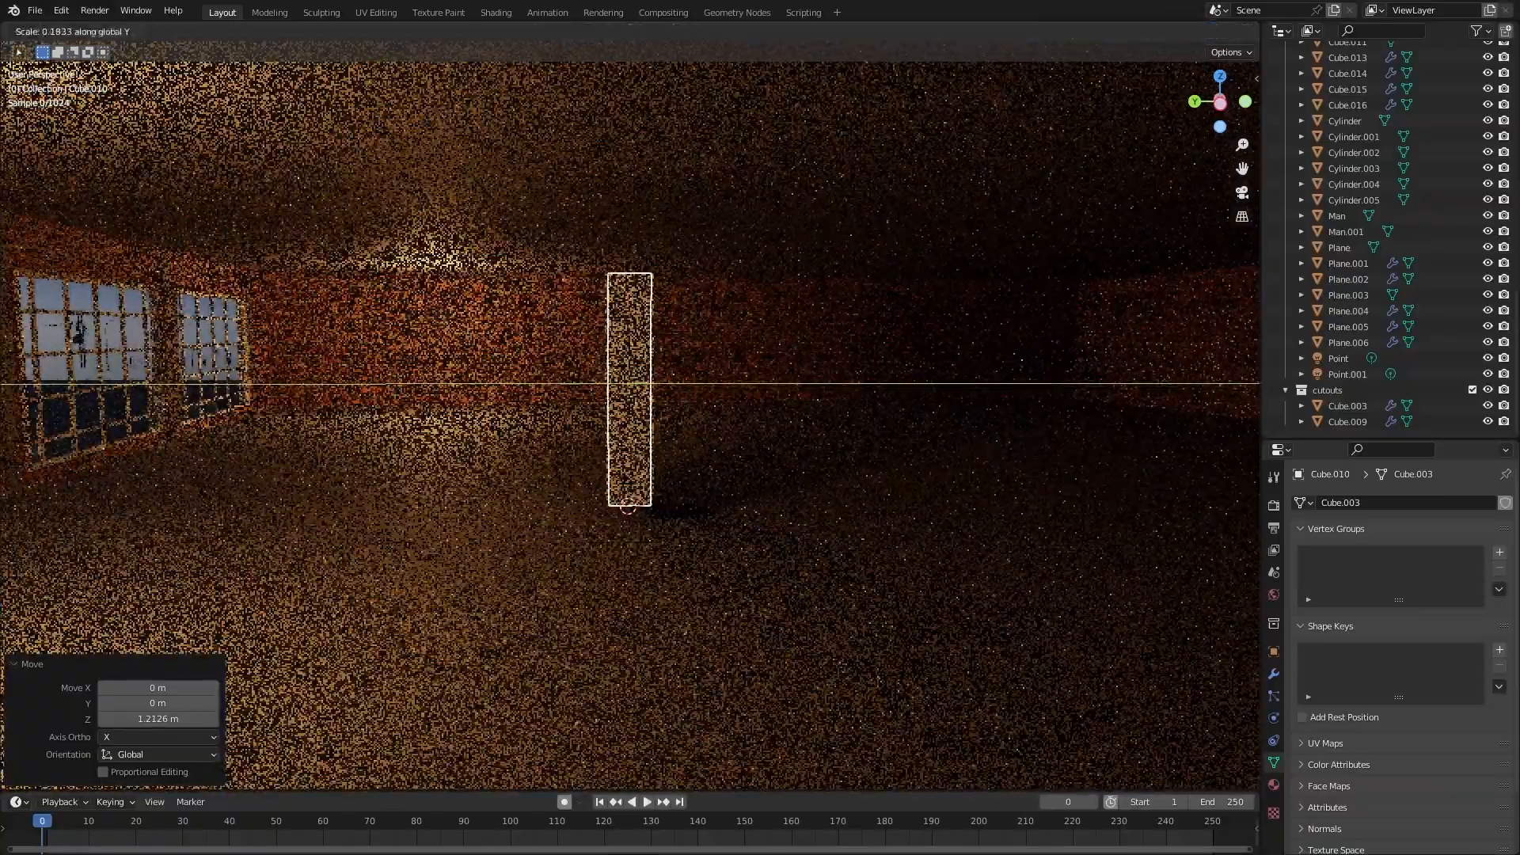
click(692, 475)
Rotate the thin partition about 8.4° around Z and move it horizontally about -3.56 m in X and 1.73 m in Y
key(r)
key(z)
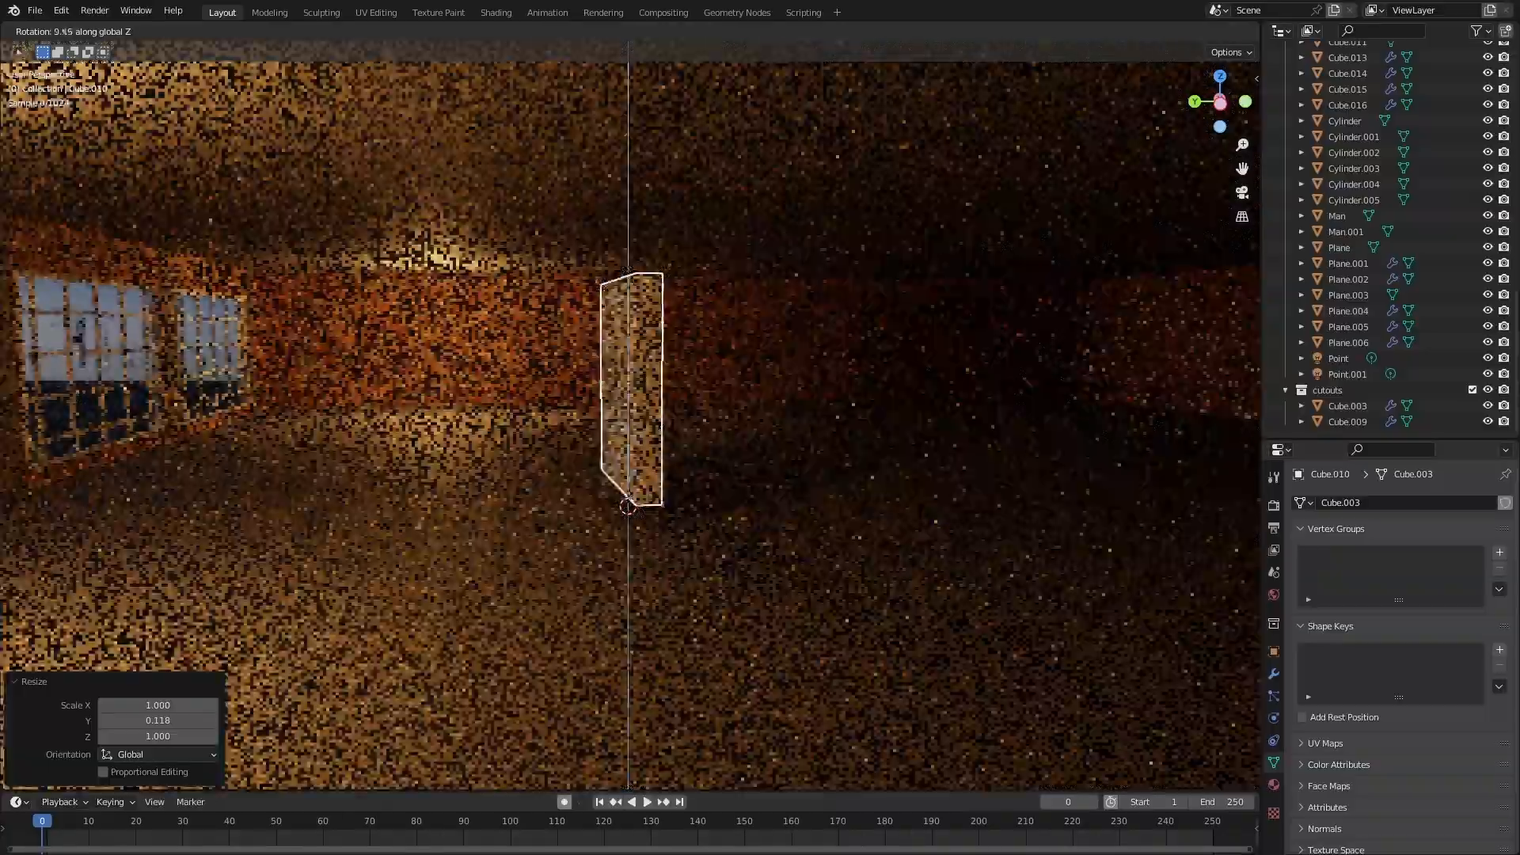
click(713, 529)
middle_drag(655, 550, 767, 464)
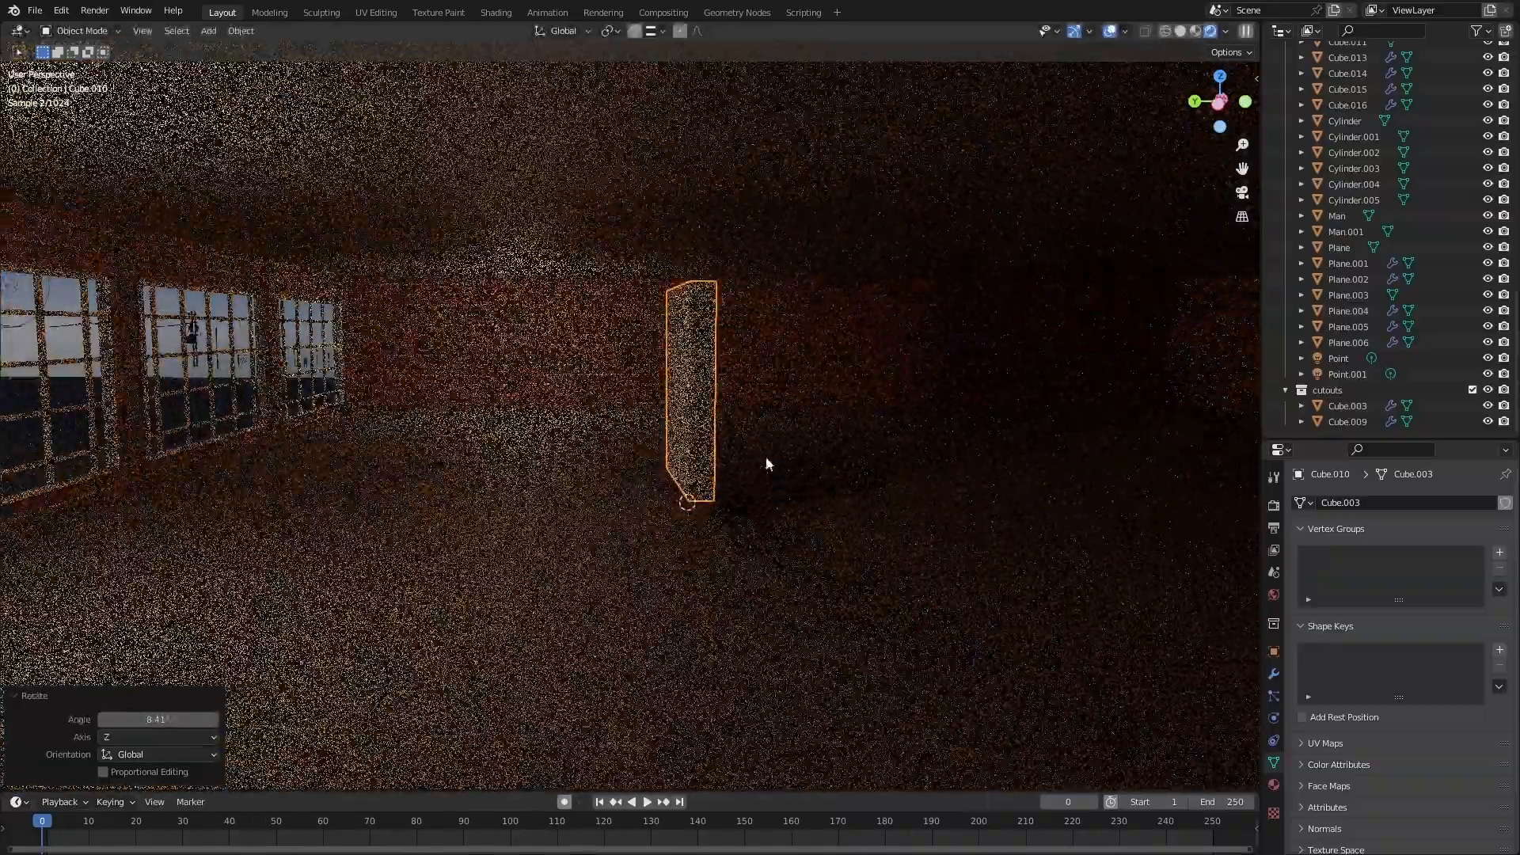
key(g)
key(shift+z)
click(703, 508)
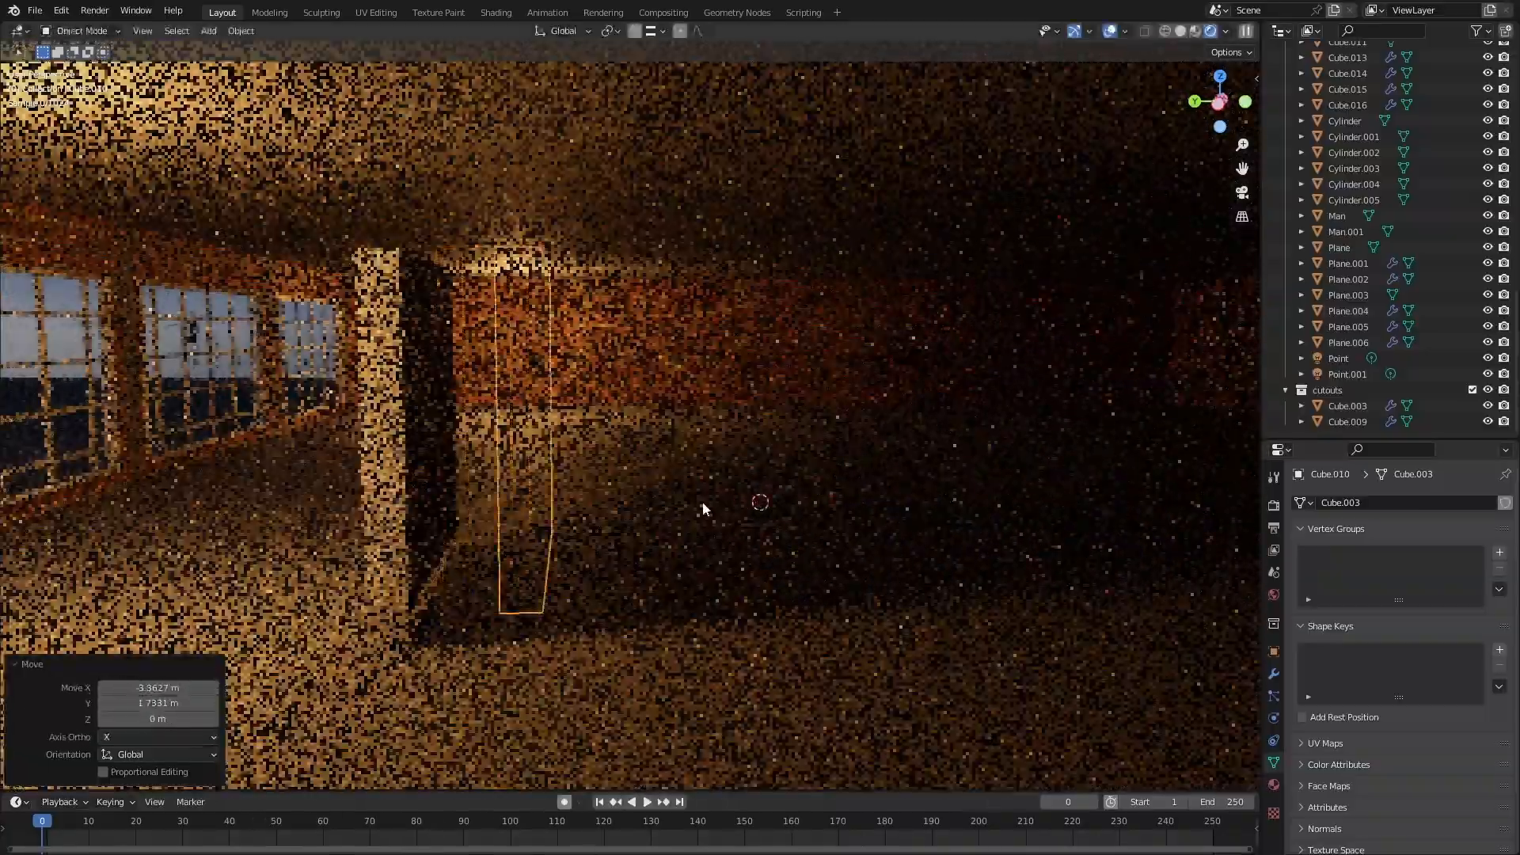
Raise the upper face of the thin partition about 2.65 m along its local Z in Edit Mode
middle_drag(703, 503, 887, 517)
scroll(797, 508, down, 7)
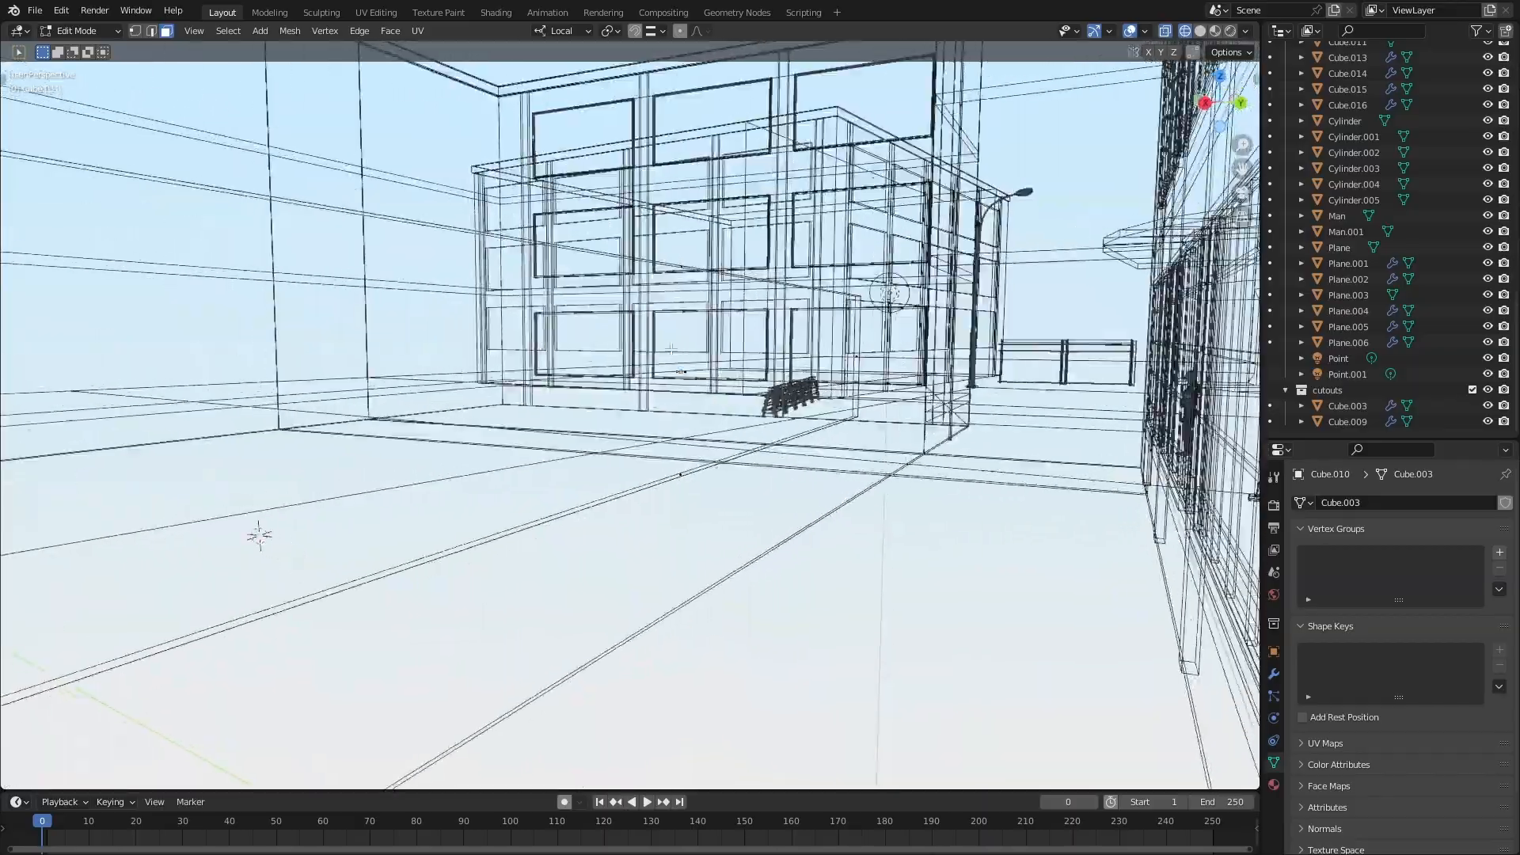
key(z)
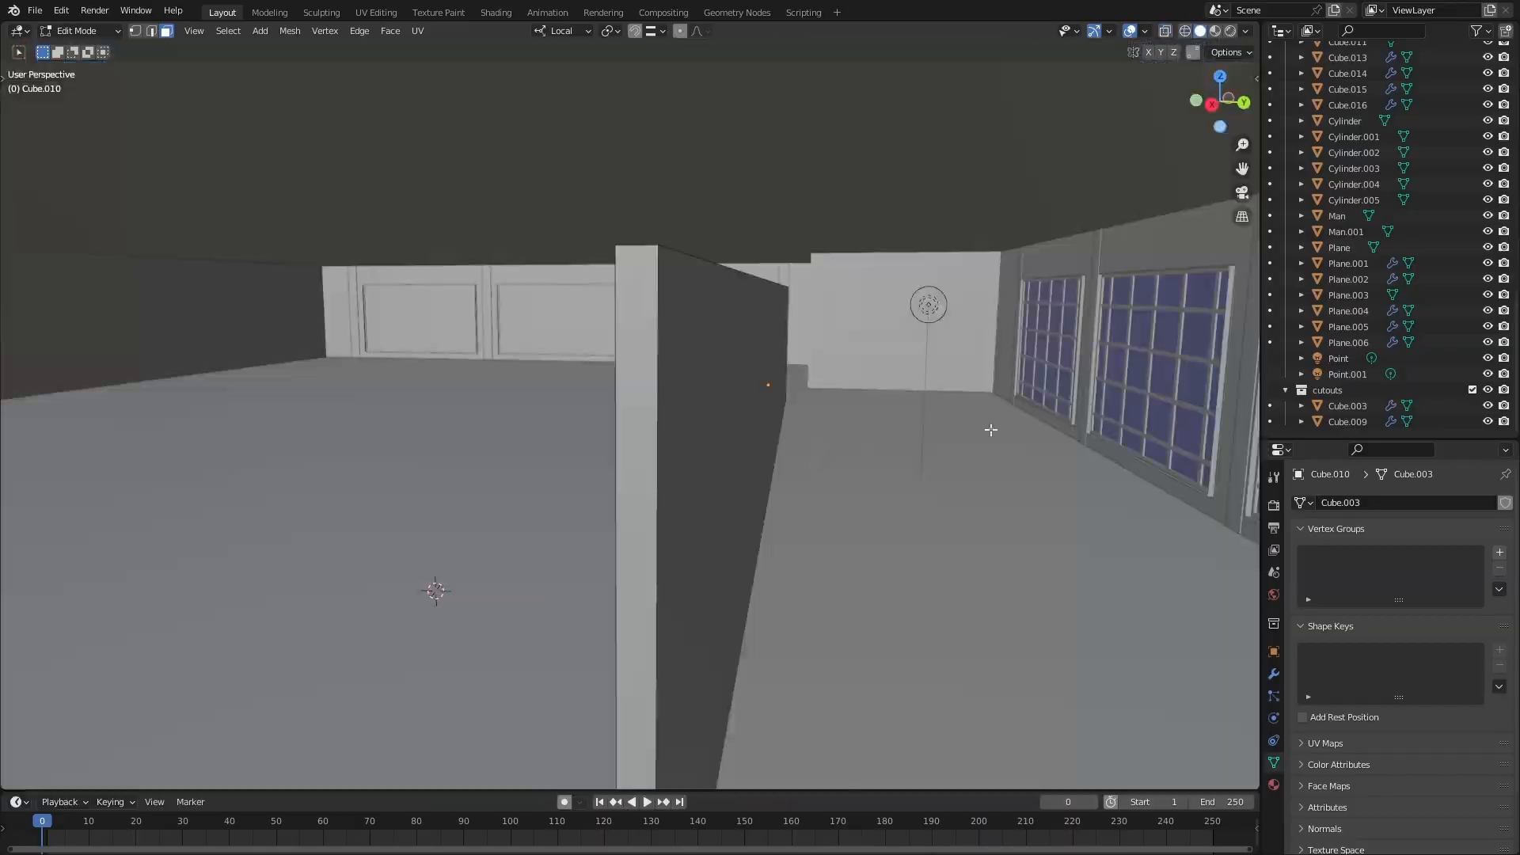
mouse_move(990, 430)
shift+middle_down()
mouse_move(606, 462)
mouse_move(751, 471)
mouse_move(577, 491)
mouse_move(570, 424)
mouse_move(343, 491)
mouse_move(498, 423)
shift+middle_up()
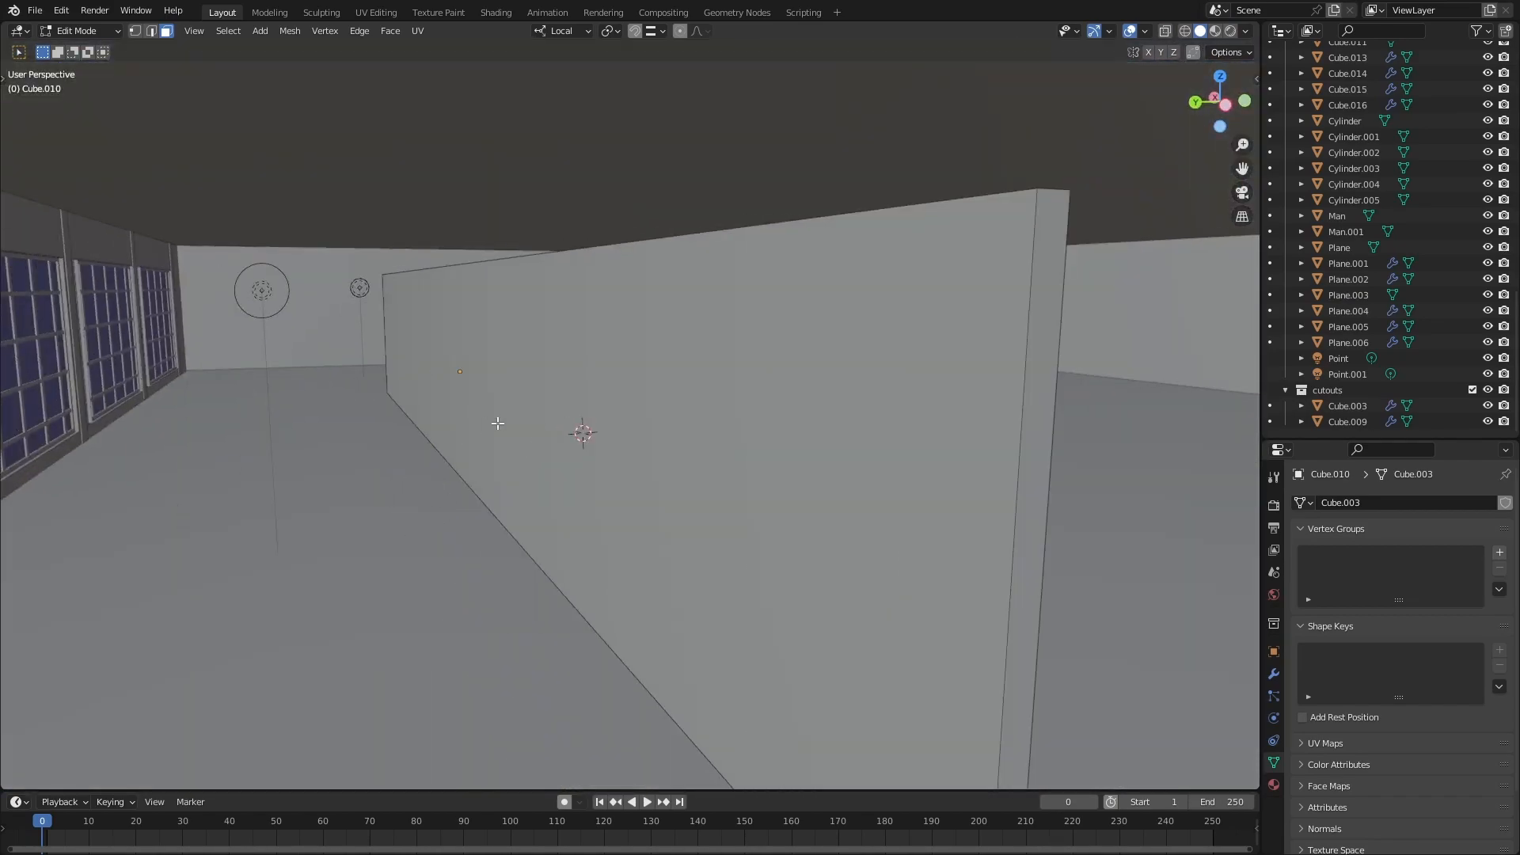
scroll(442, 581, down, 4)
middle_drag(605, 467, 670, 462)
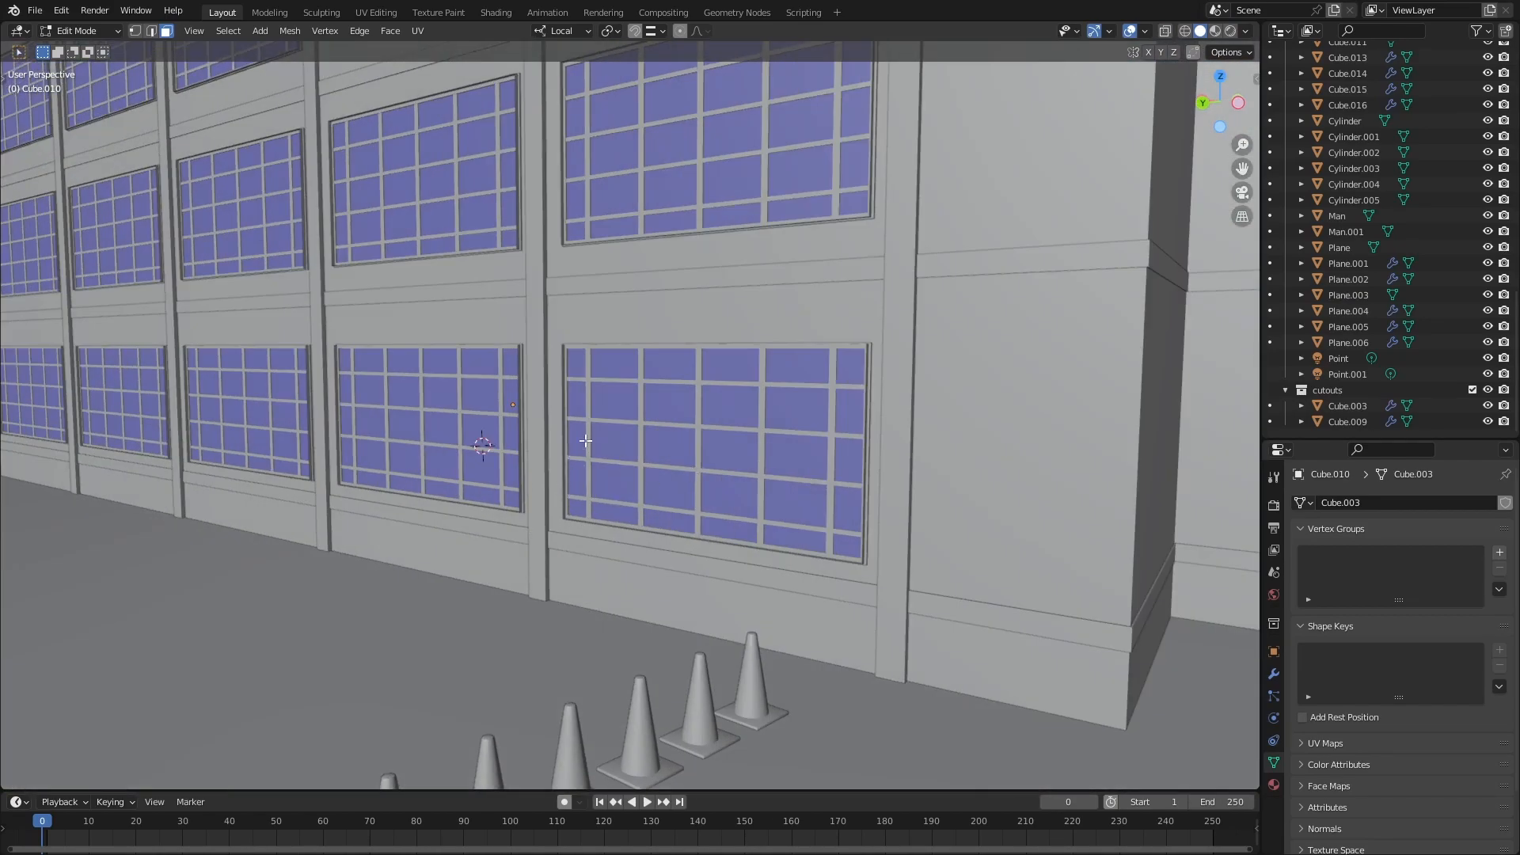
scroll(585, 440, down, 5)
mouse_move(585, 441)
shift+middle_down()
mouse_move(613, 533)
mouse_move(557, 543)
mouse_move(523, 521)
shift+middle_up()
scroll(557, 544, up, 7)
key(shift+z)
mouse_move(609, 580)
shift+middle_down()
mouse_move(572, 553)
mouse_move(716, 624)
shift+middle_up()
key(shift+z)
scroll(678, 536, down, 4)
scroll(708, 570, down, 2)
middle_drag(703, 561, 708, 550)
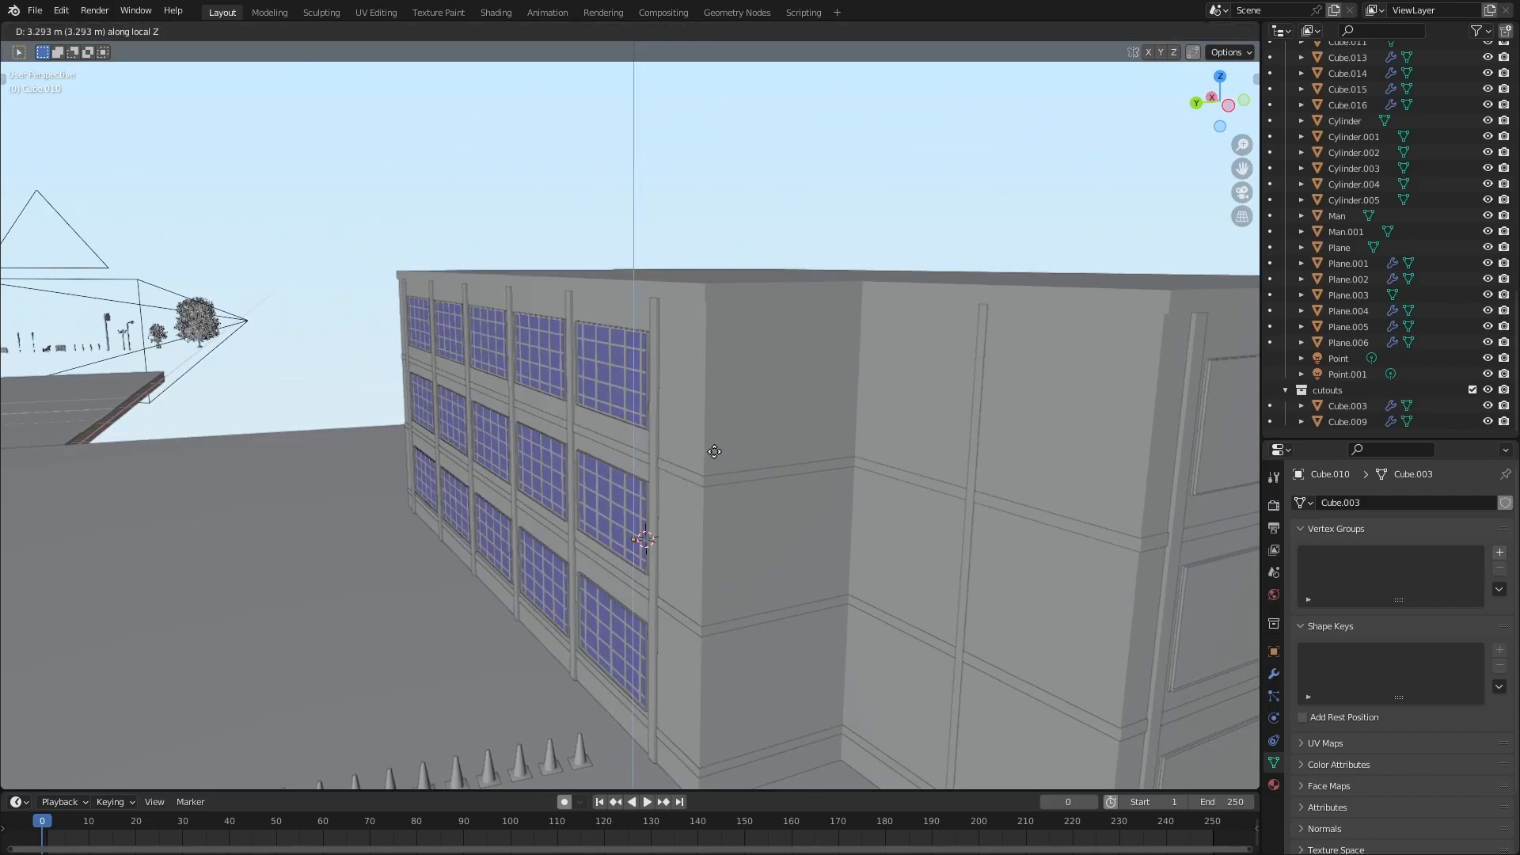
click(714, 452)
Change the snapping target to Face Project and raise the partition's upper face about 1.53 m along local Z to the ceiling
key(shift+z)
scroll(478, 469, up, 4)
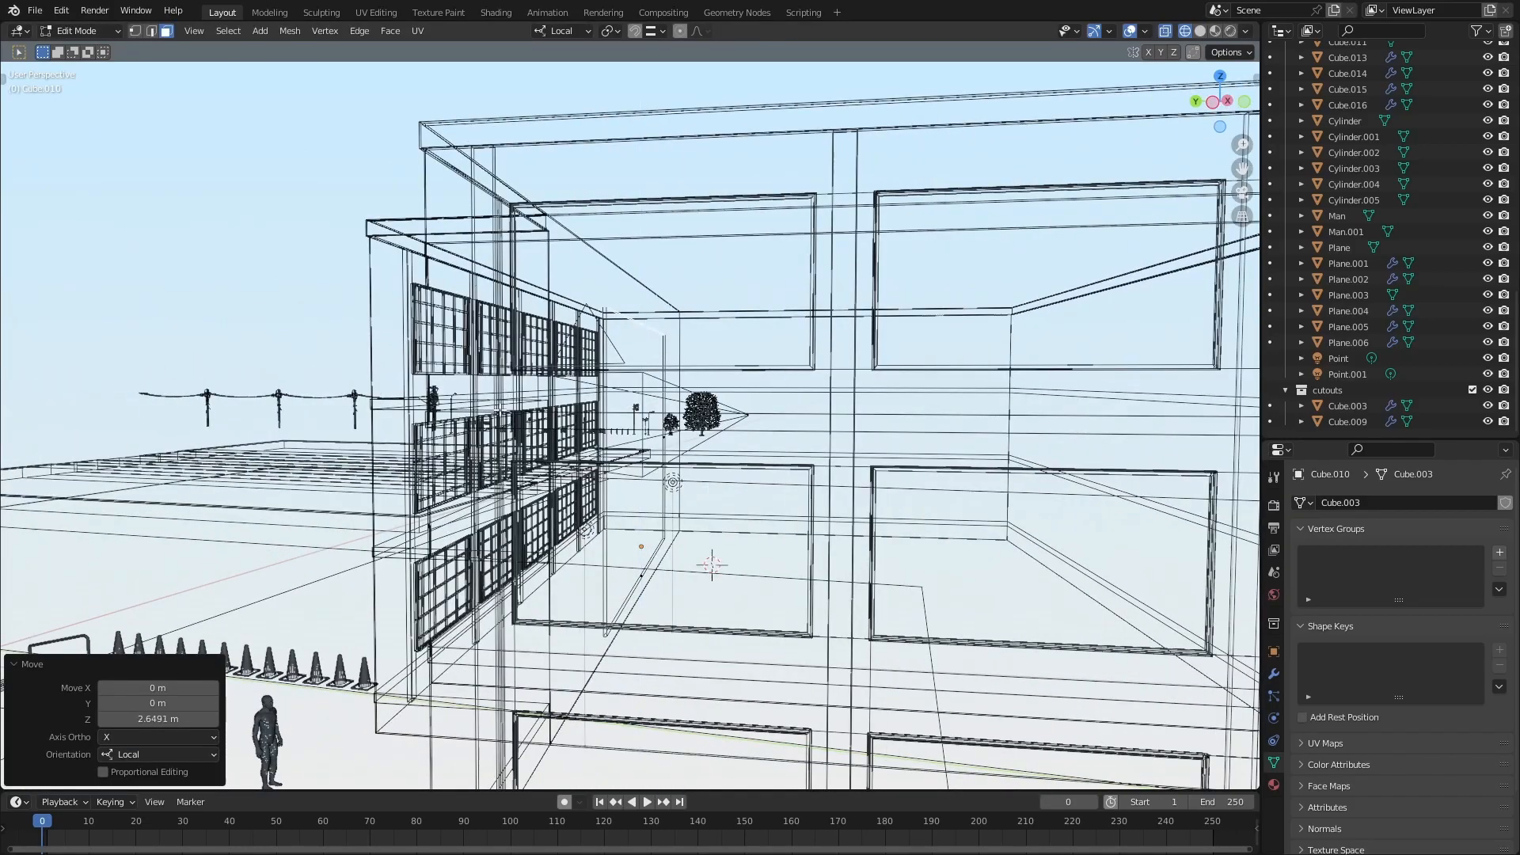
scroll(499, 412, up, 3)
shift+middle_drag(500, 411, 554, 499)
middle_drag(784, 515, 824, 519)
key(shift+z)
scroll(763, 428, up, 3)
middle_drag(763, 428, 800, 416)
key(g)
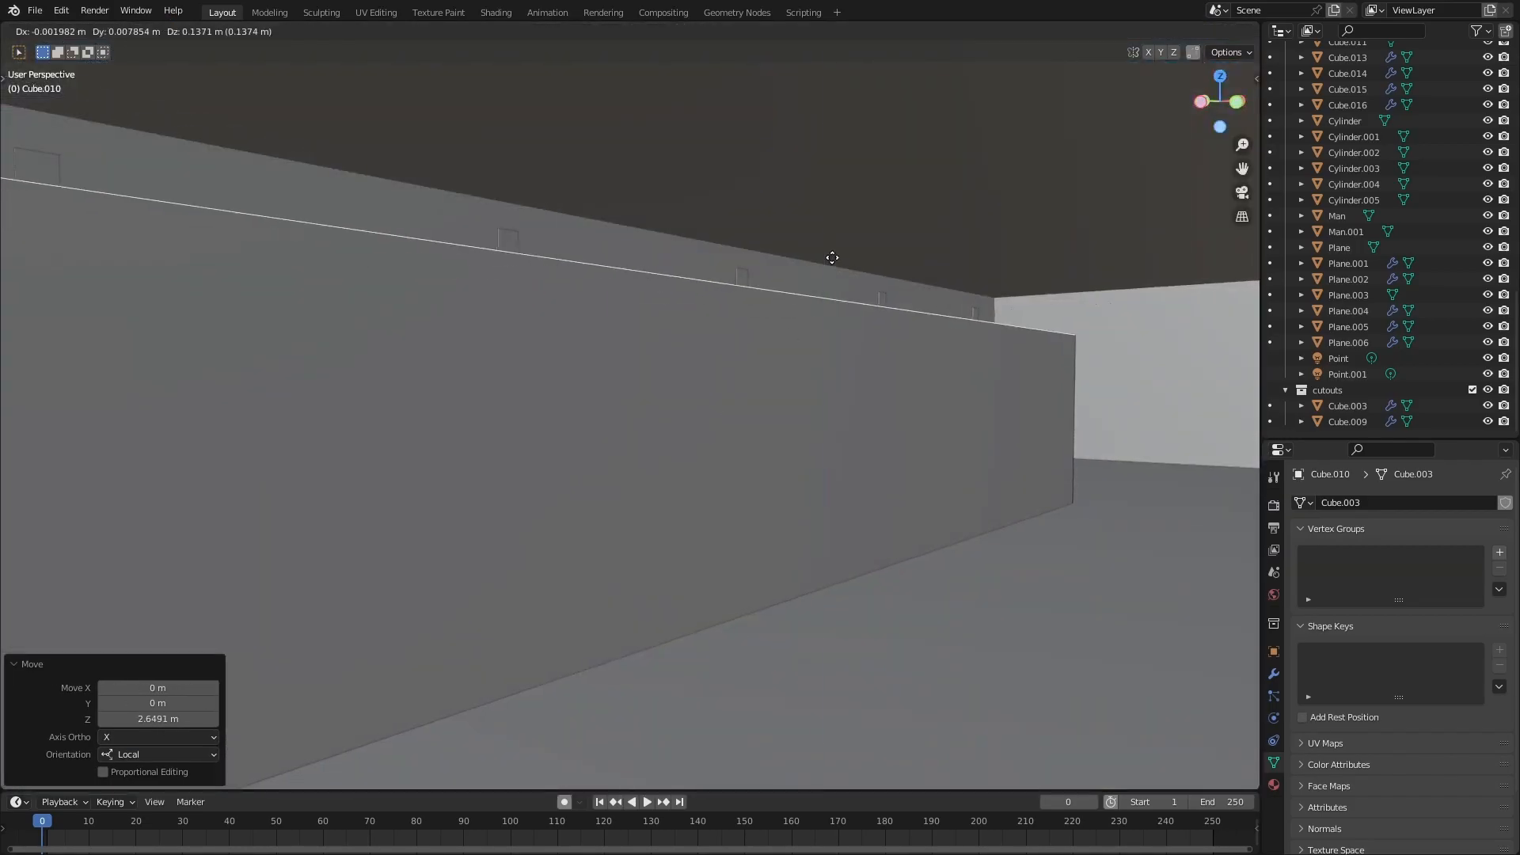
click(661, 31)
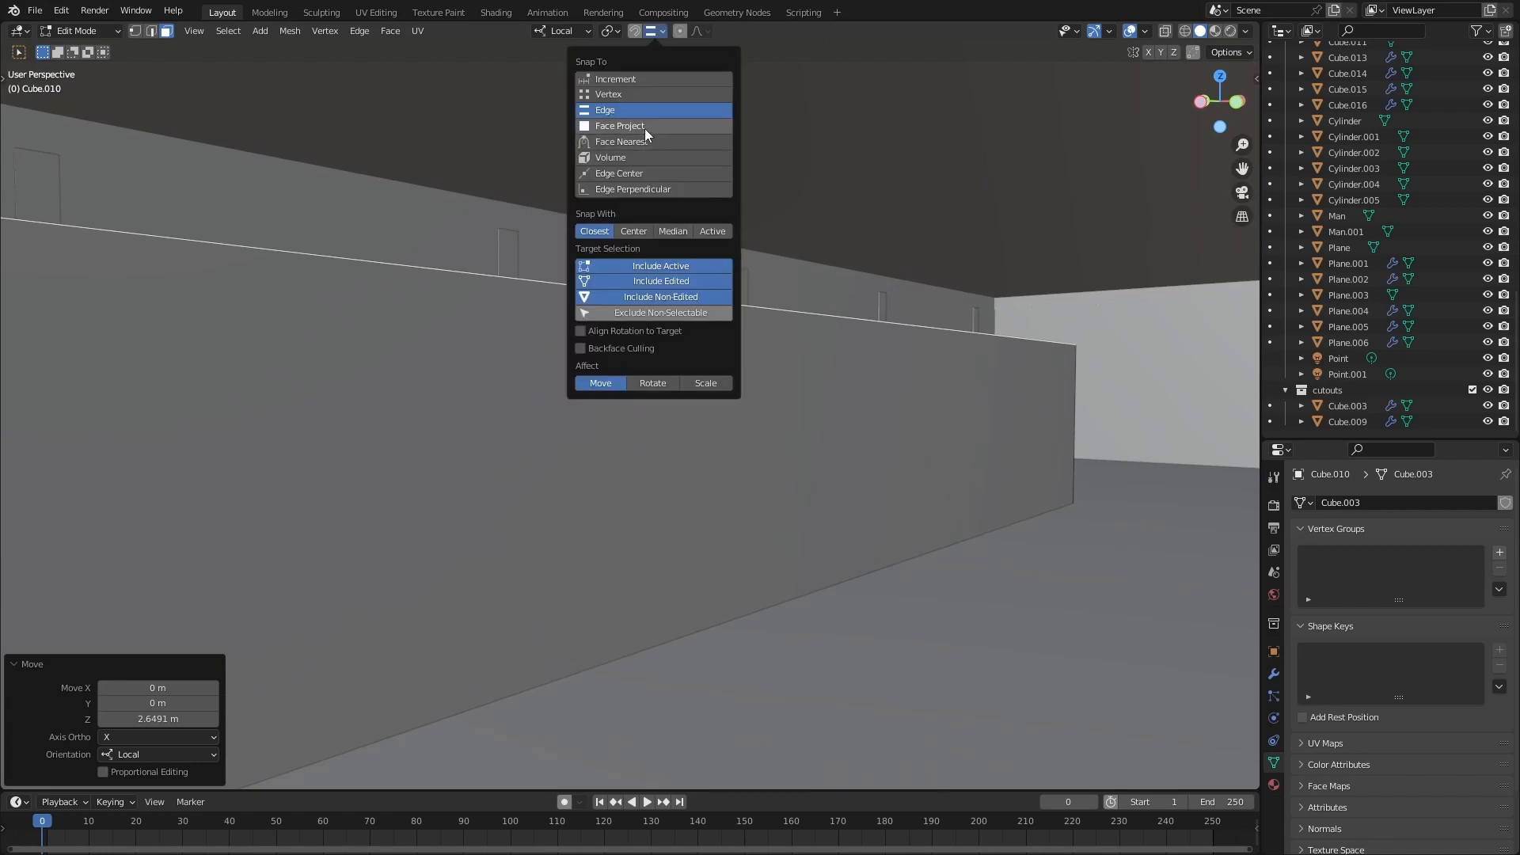
key(g)
key(z)
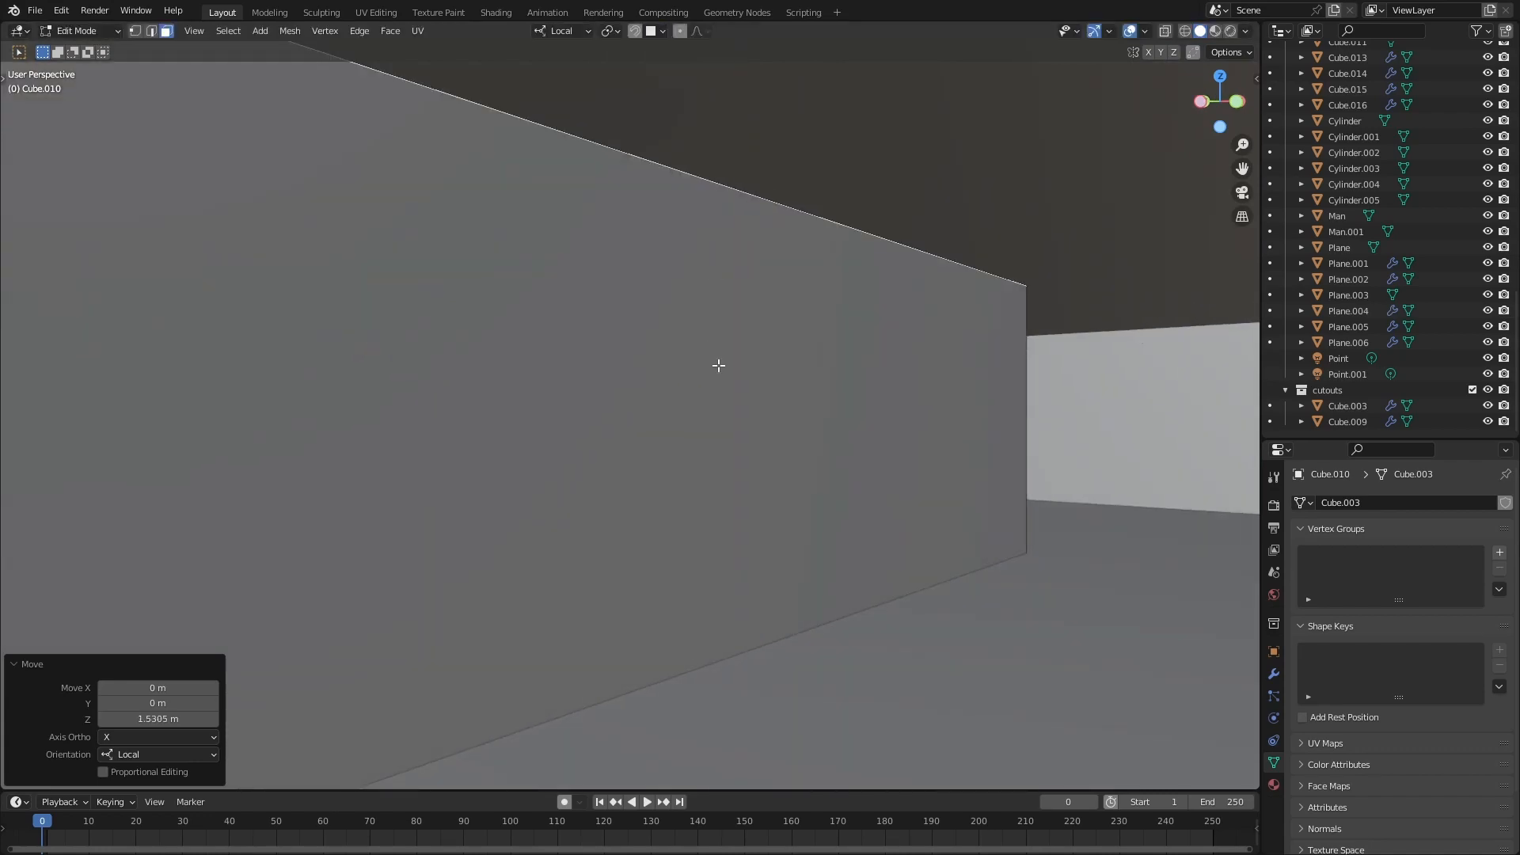
Extend the partition by moving its end face about 8.17 m along local X to the room's end wall
scroll(719, 366, down, 6)
middle_drag(716, 401, 773, 306)
scroll(773, 305, up, 4)
middle_drag(846, 467, 971, 475)
key(shift+z)
shift+middle_drag(715, 502, 713, 595)
click(730, 662)
key(shift+z)
middle_drag(801, 614, 711, 526)
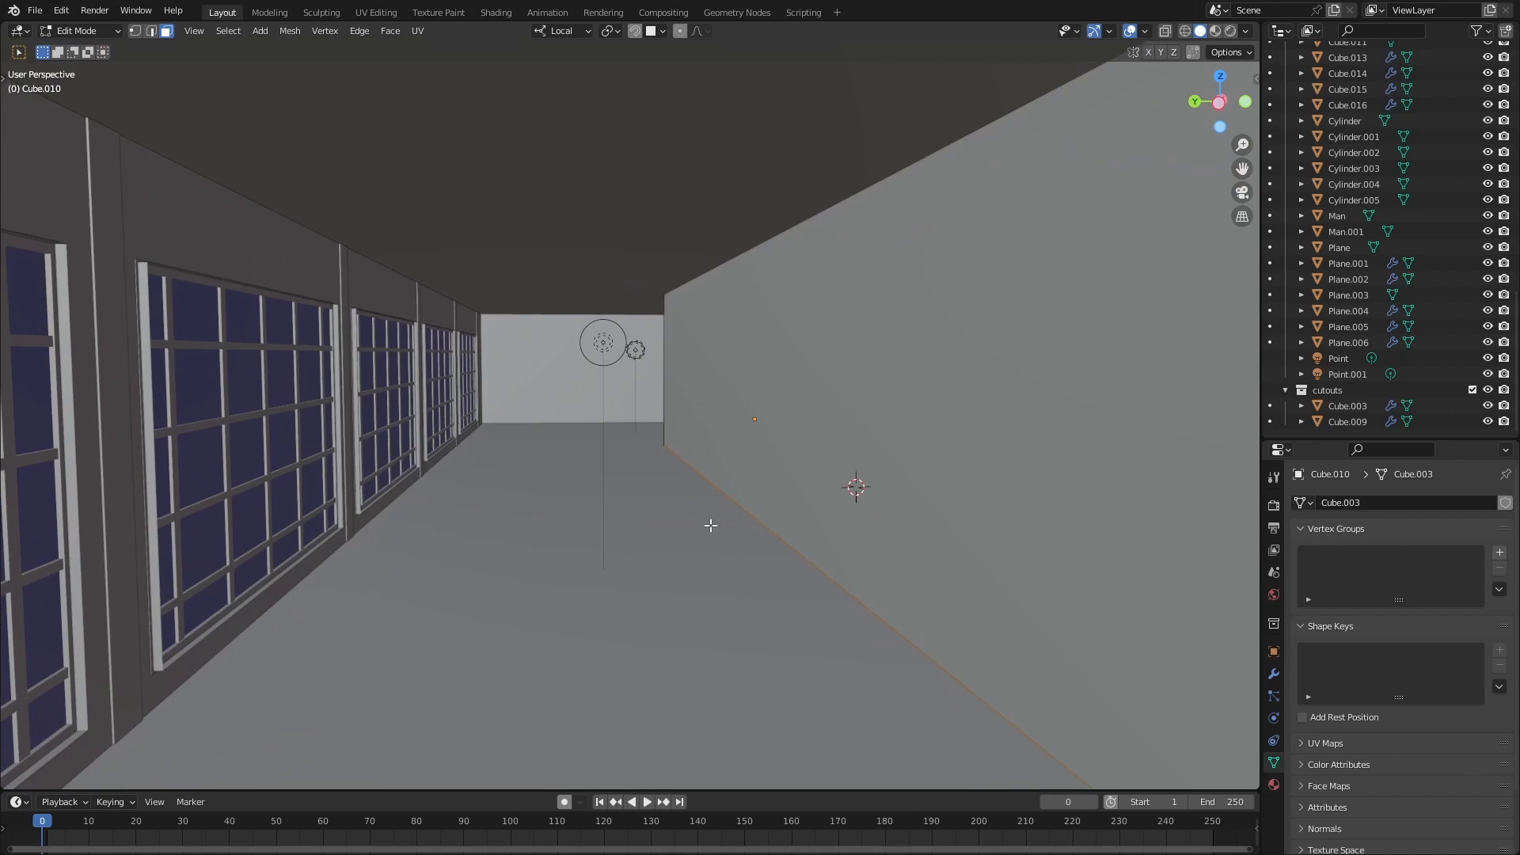
click(752, 566)
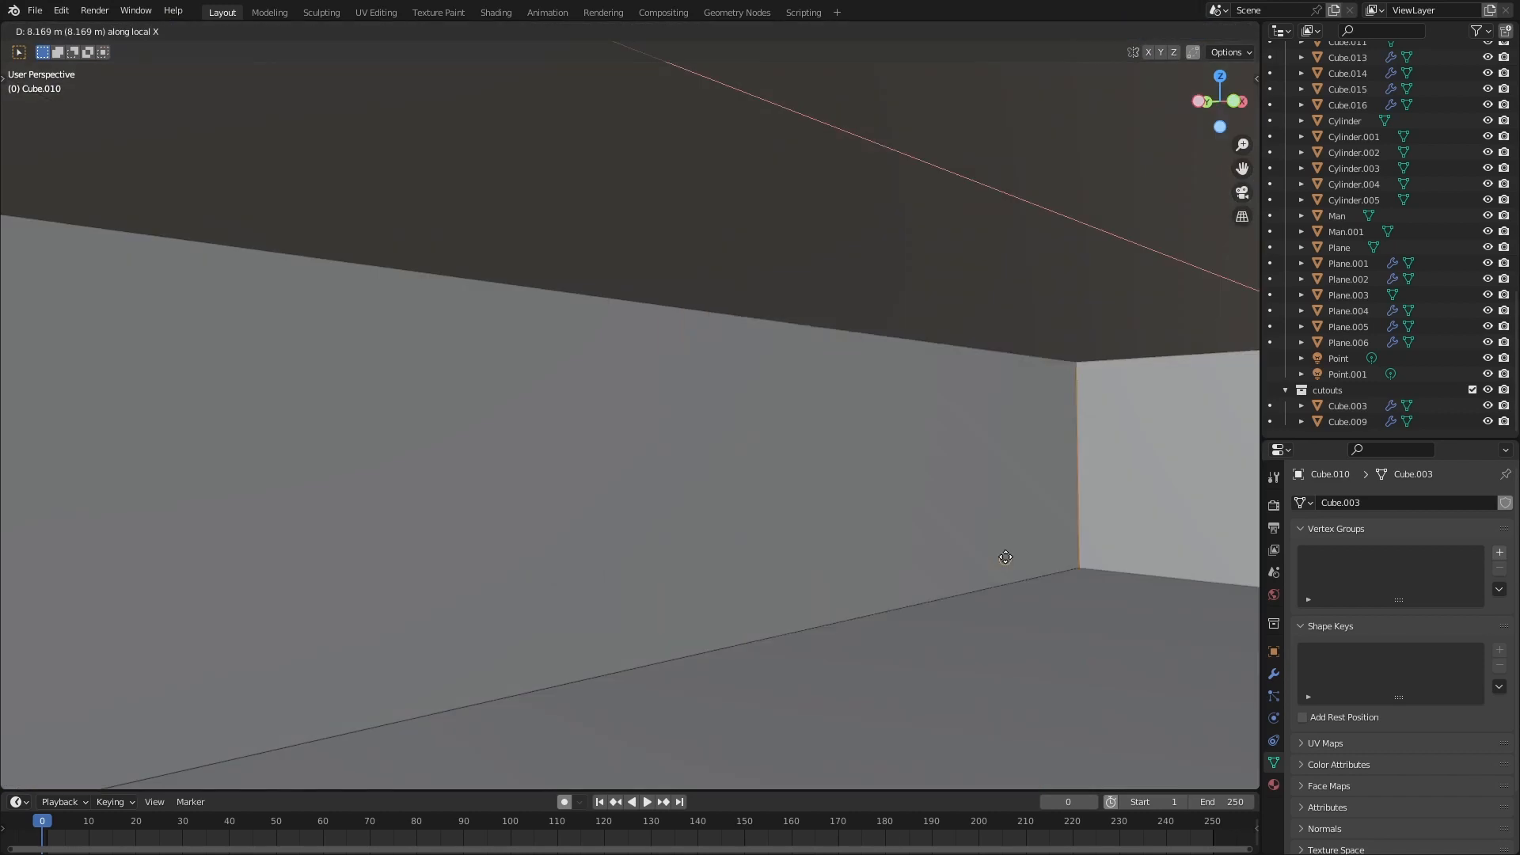
click(1005, 553)
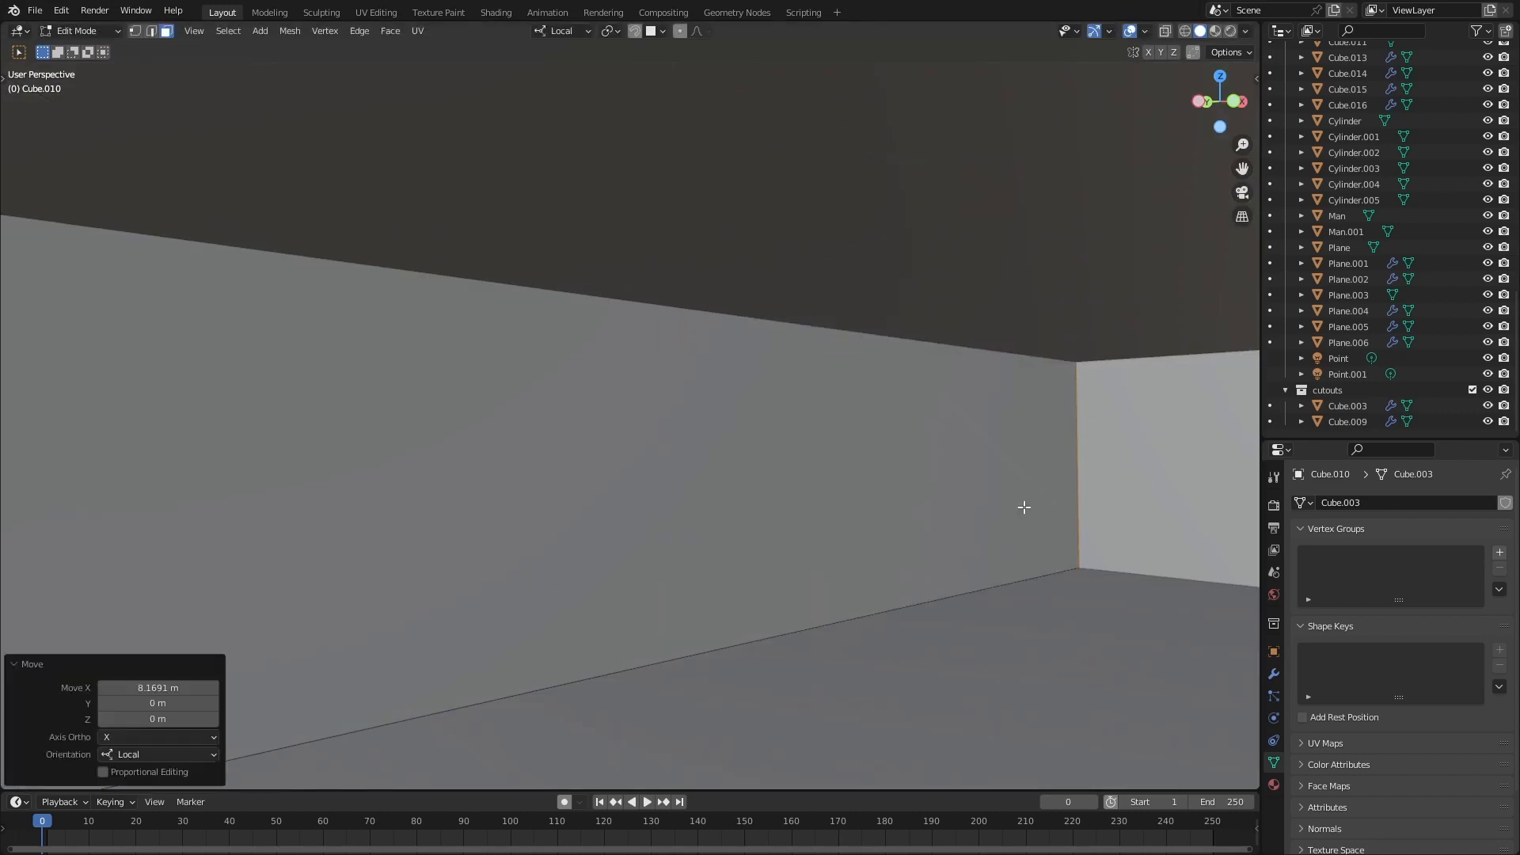
Extend the partition's opposite end about 4.15 m along negative local X and leave Edit Mode
middle_drag(1025, 508, 739, 597)
key(g)
key(x)
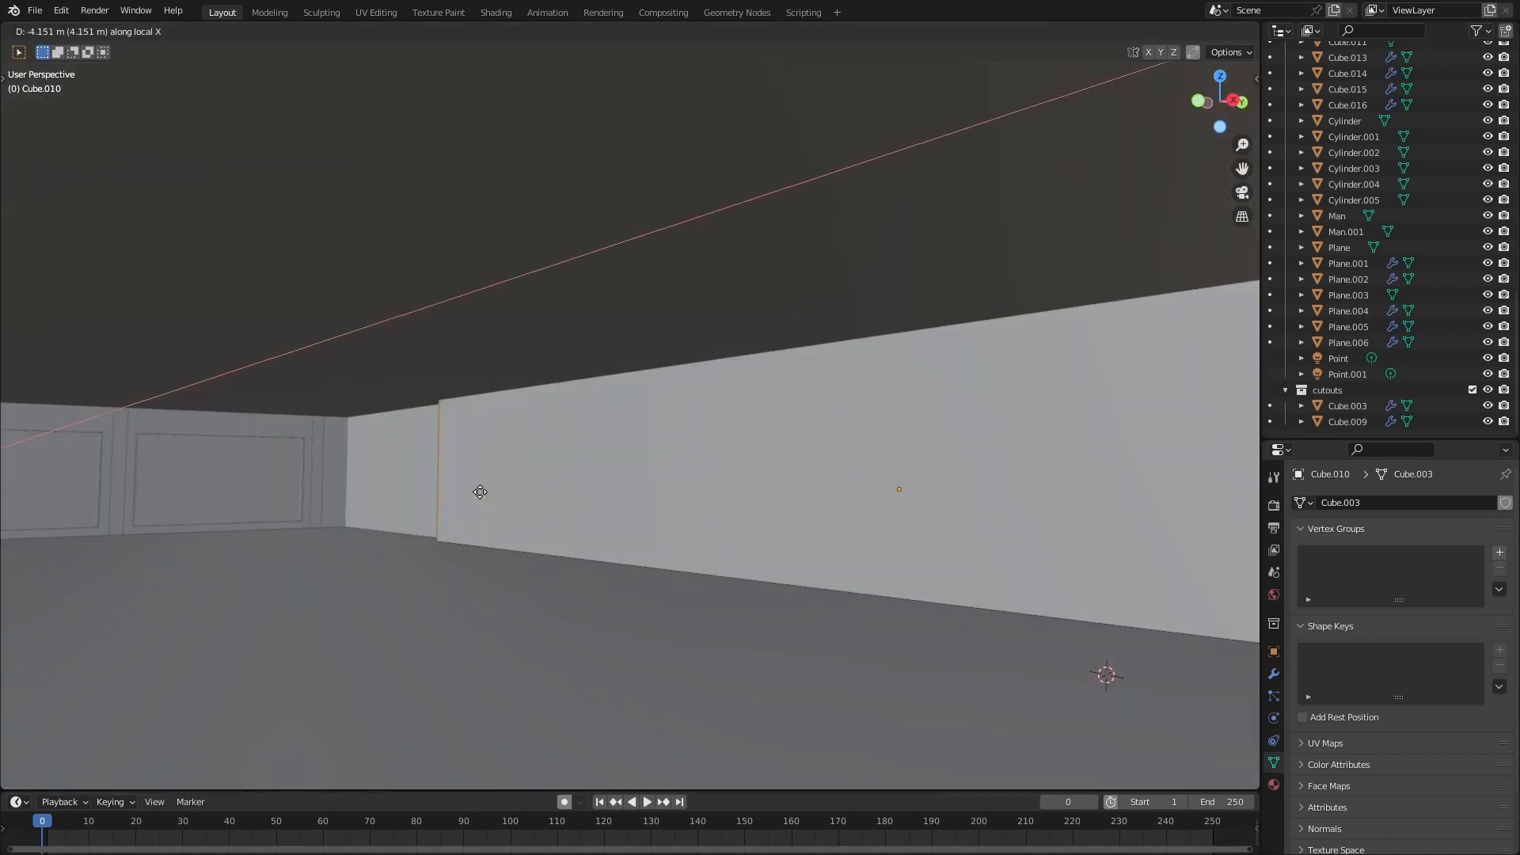
click(480, 491)
mouse_move(475, 488)
middle_down()
mouse_move(438, 515)
mouse_move(668, 554)
mouse_move(312, 554)
mouse_move(639, 602)
mouse_move(695, 600)
mouse_move(699, 586)
mouse_move(592, 548)
mouse_move(814, 577)
middle_up()
click(727, 585)
key(Tab)
Give the partition a new material with a neutral grey base color of value 0.420, judging it in rendered shading
key(8)
scroll(607, 557, down, 2)
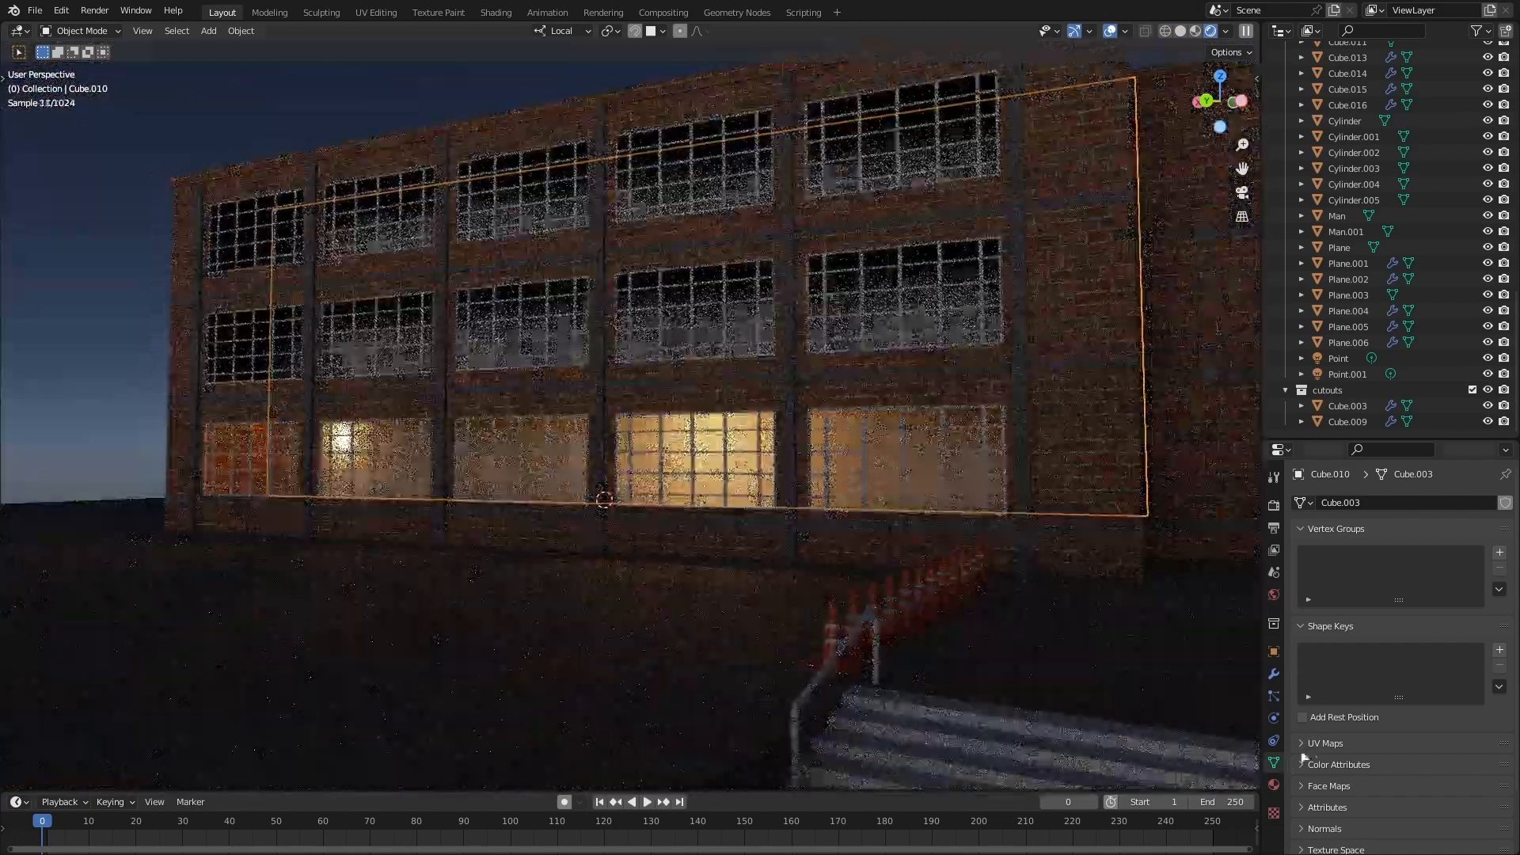
click(1275, 785)
click(1387, 572)
click(1422, 698)
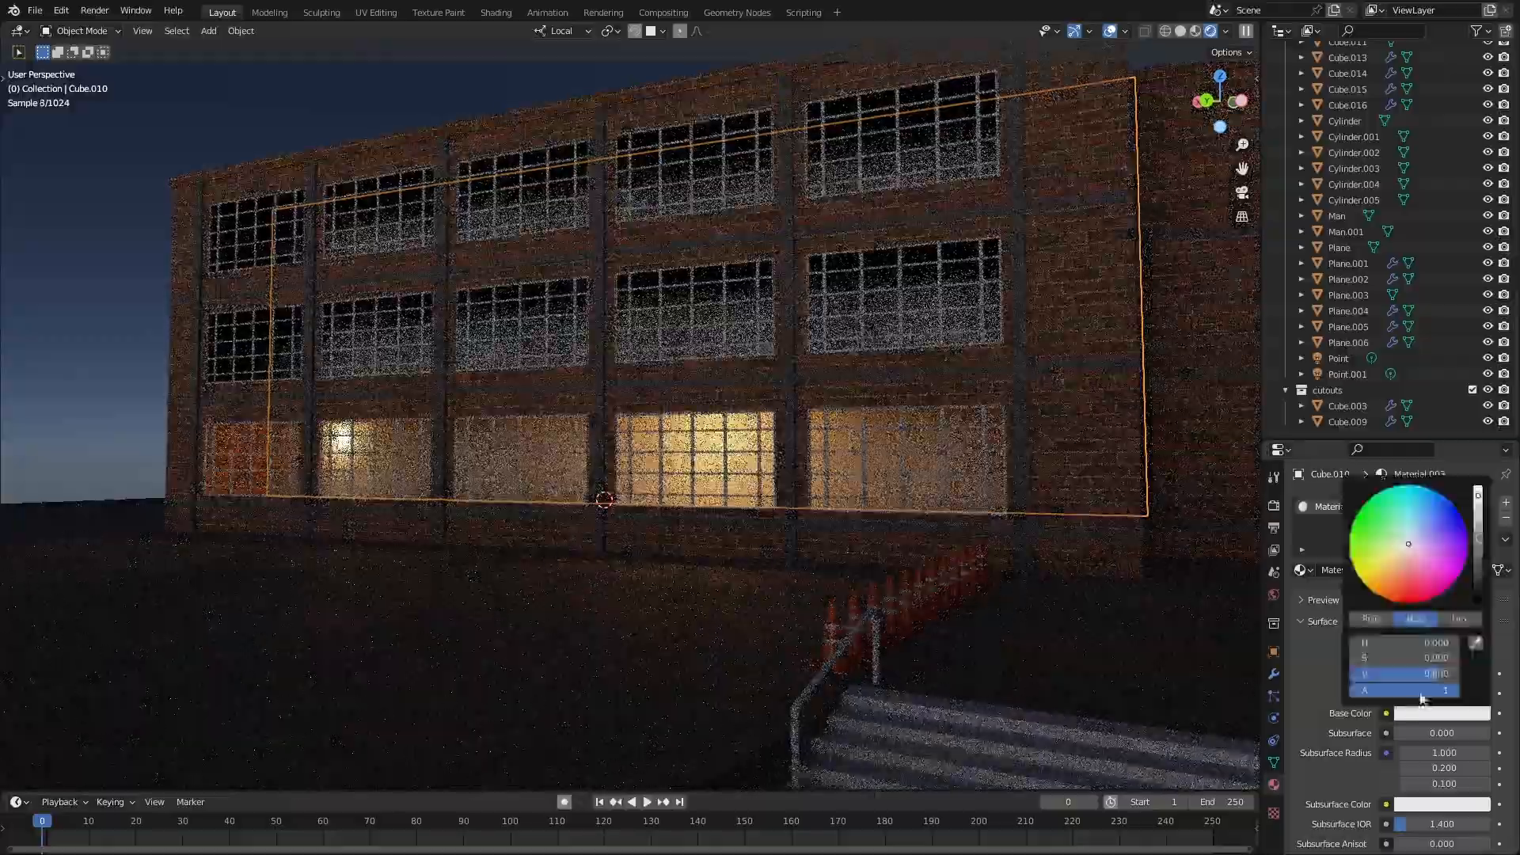
drag(1477, 499, 1478, 526)
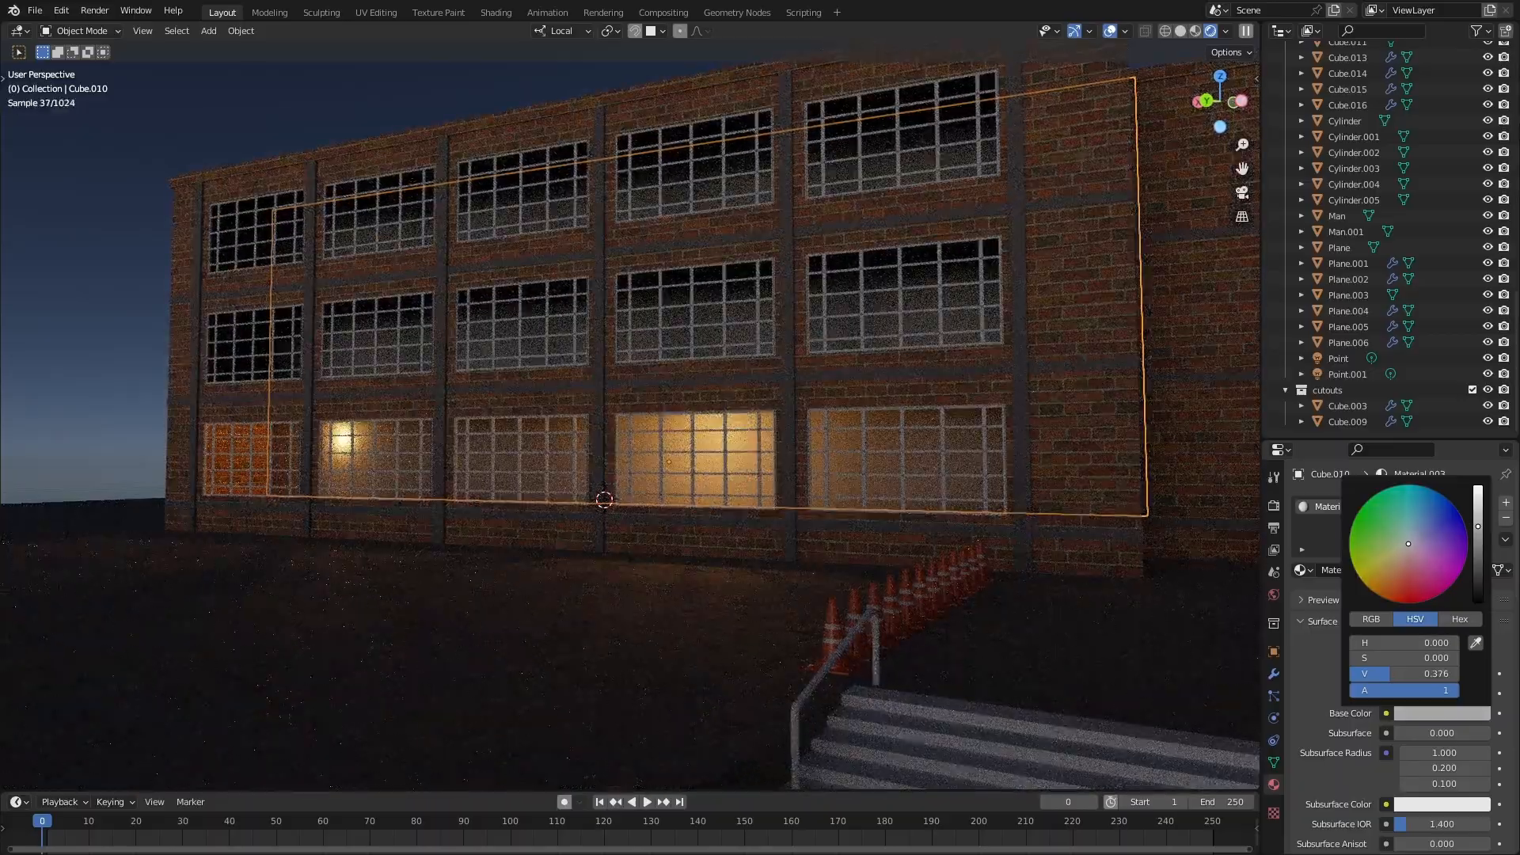
drag(1478, 526, 1478, 522)
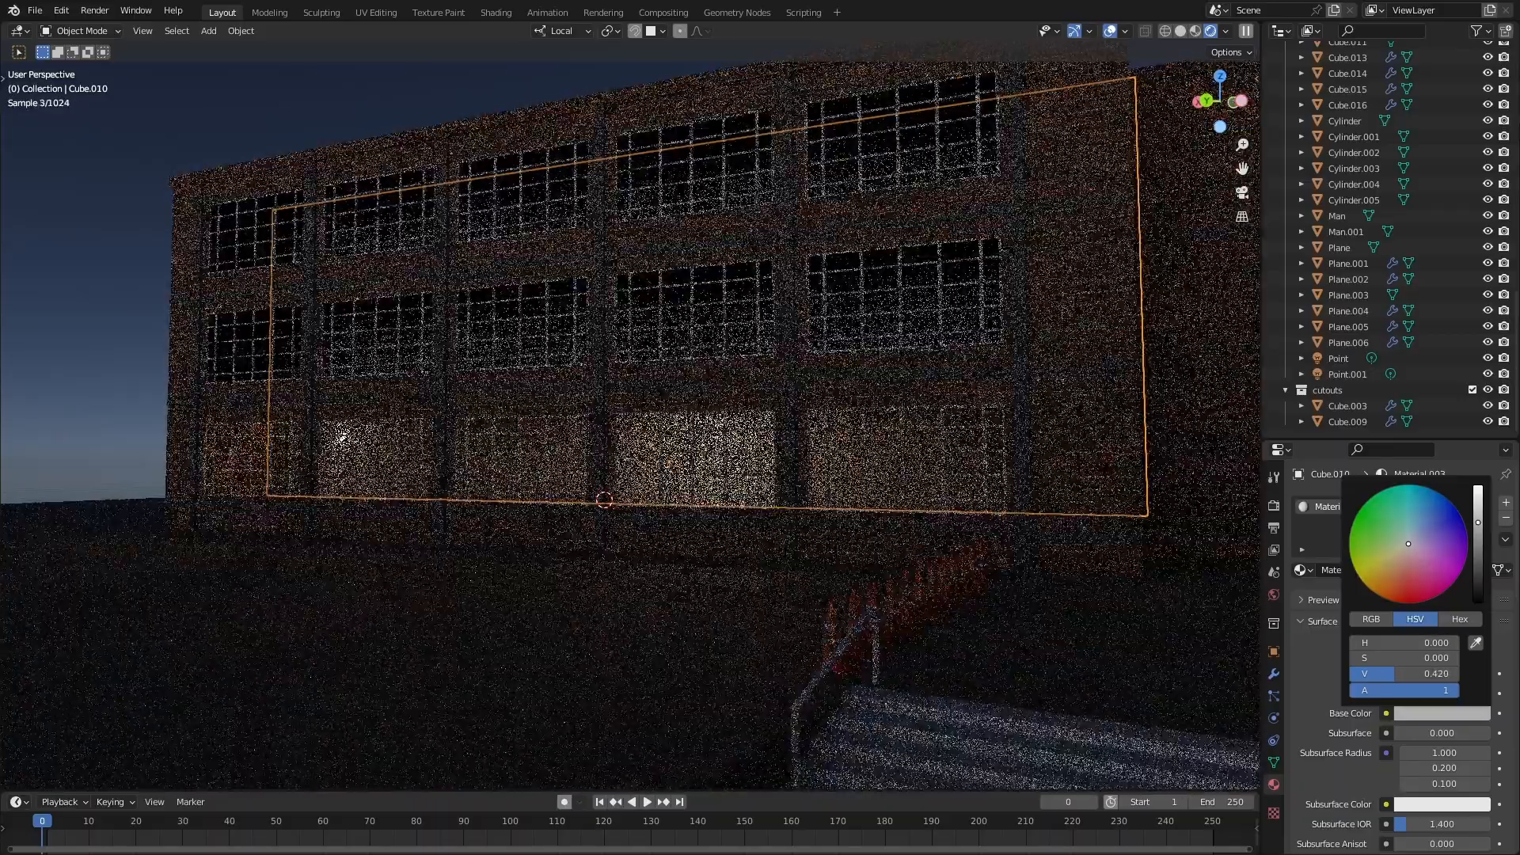
Check the lit windows in the rendered camera view, then save the file and render the image
middle_drag(728, 598, 676, 601)
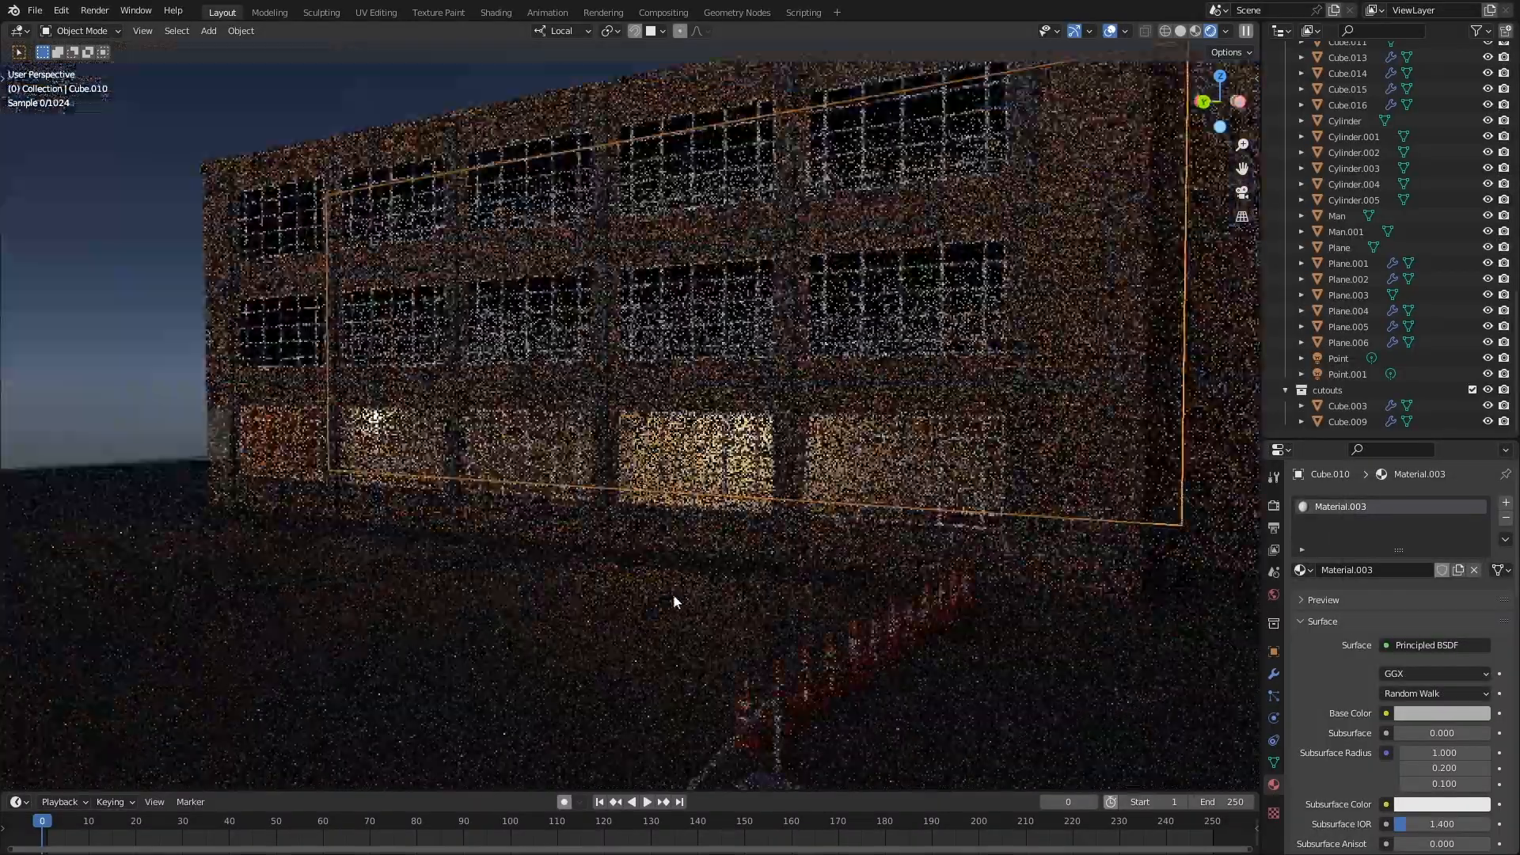
scroll(675, 601, down, 2)
key(KP_0)
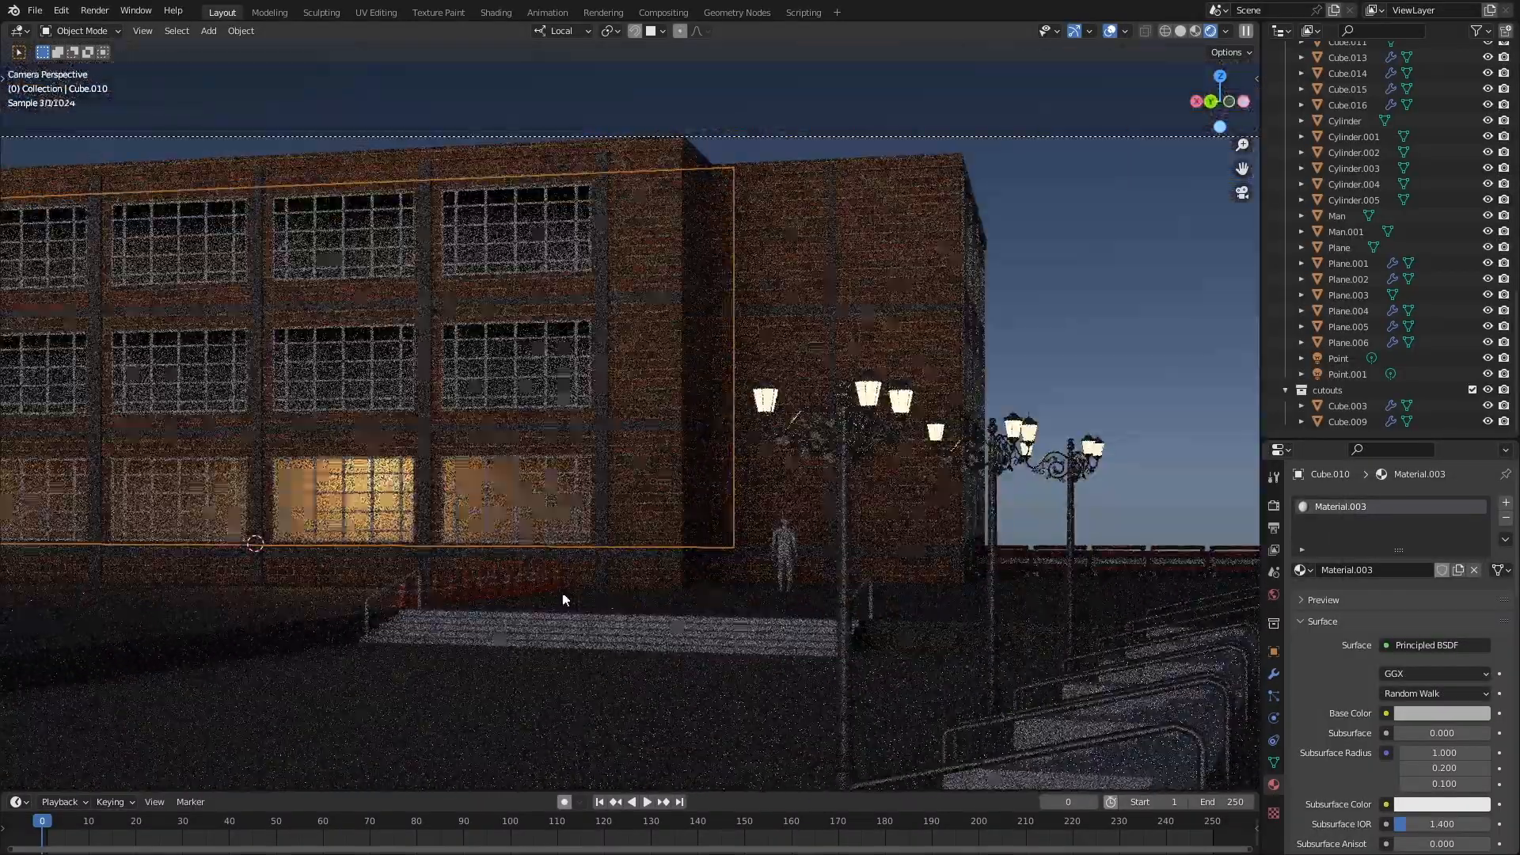
shift+middle_drag(563, 597, 832, 550)
scroll(795, 561, up, 1)
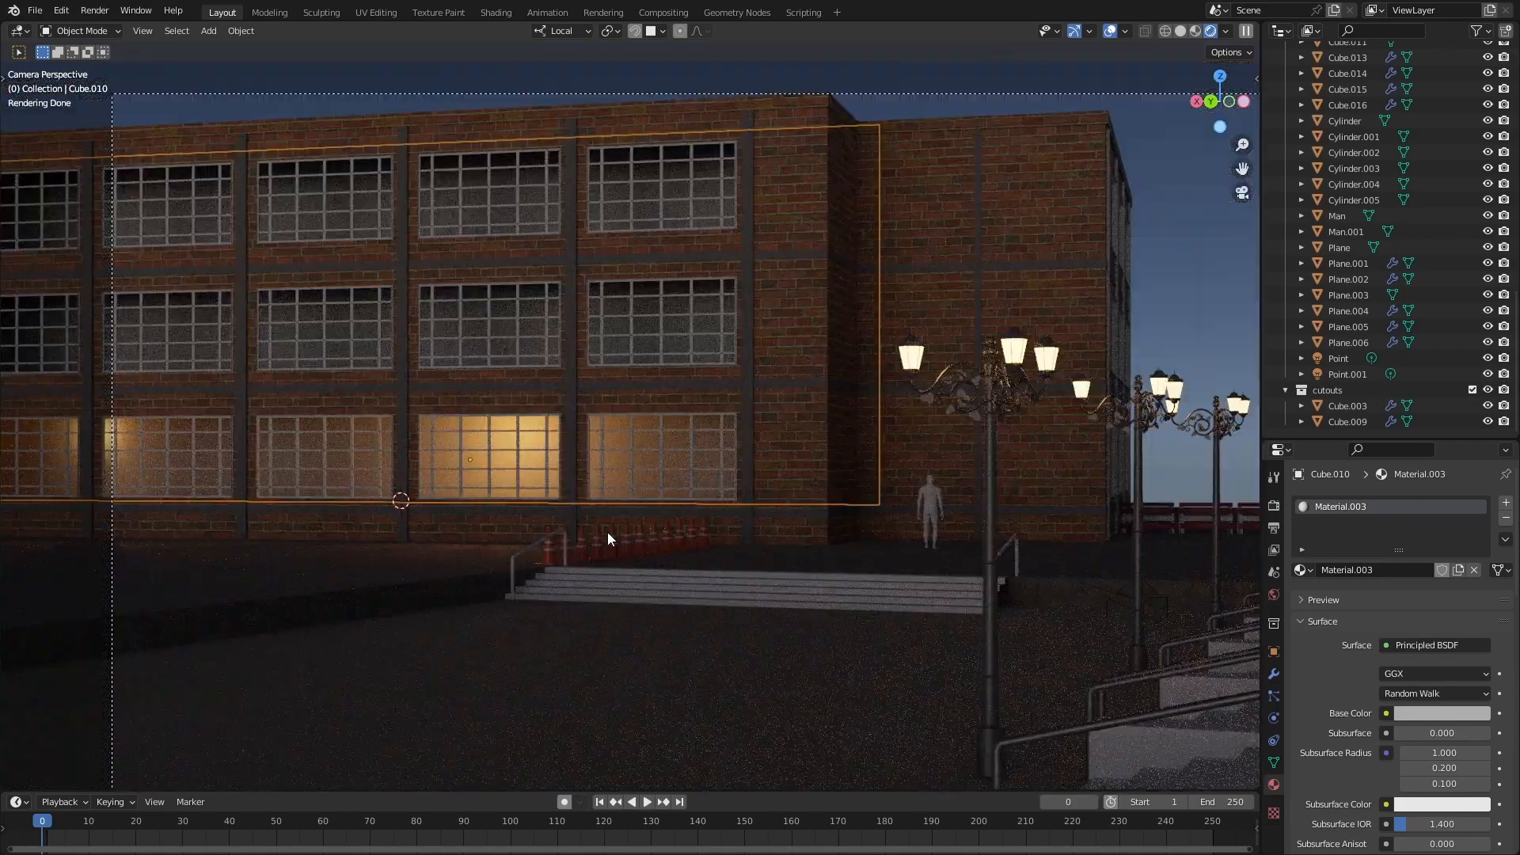
scroll(607, 532, down, 2)
key(z)
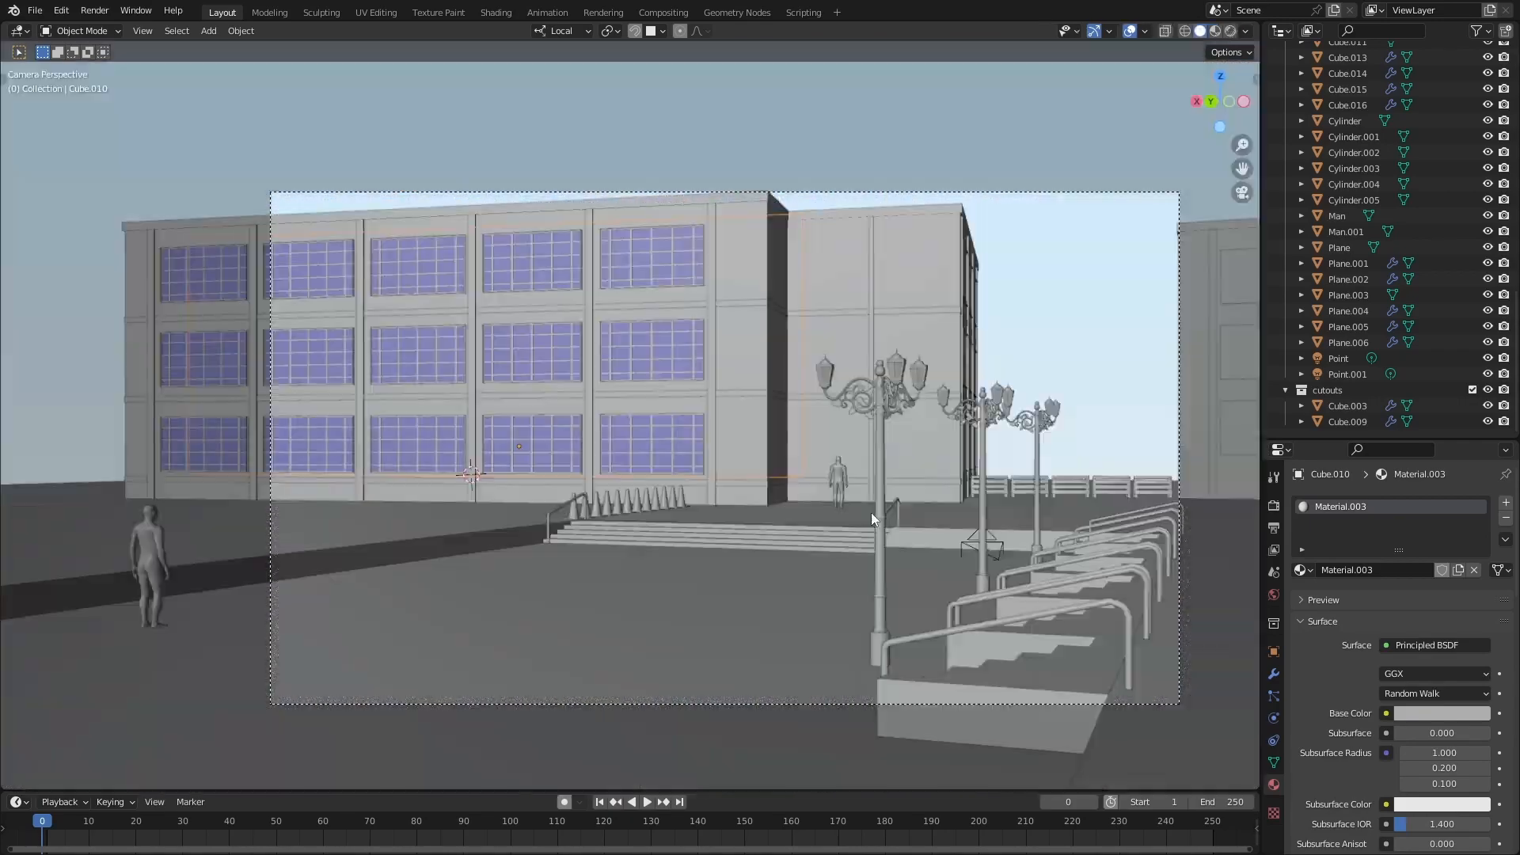
key(ctrl+s)
key(F12)
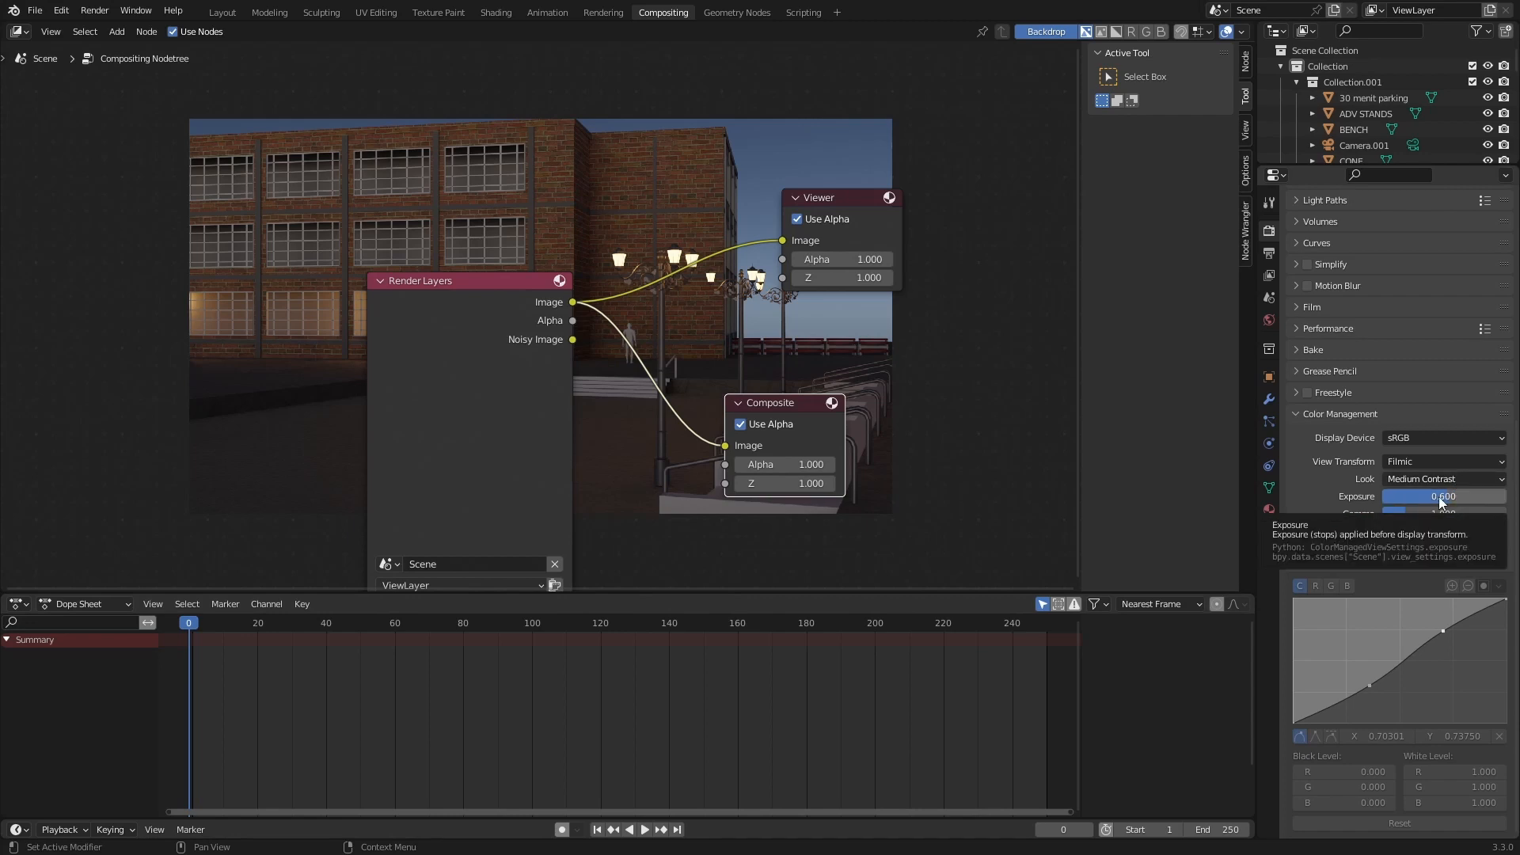
Add a Glare node in the compositor on the link from Render Layers to the Viewer and arrange the nodes around it
click(1268, 321)
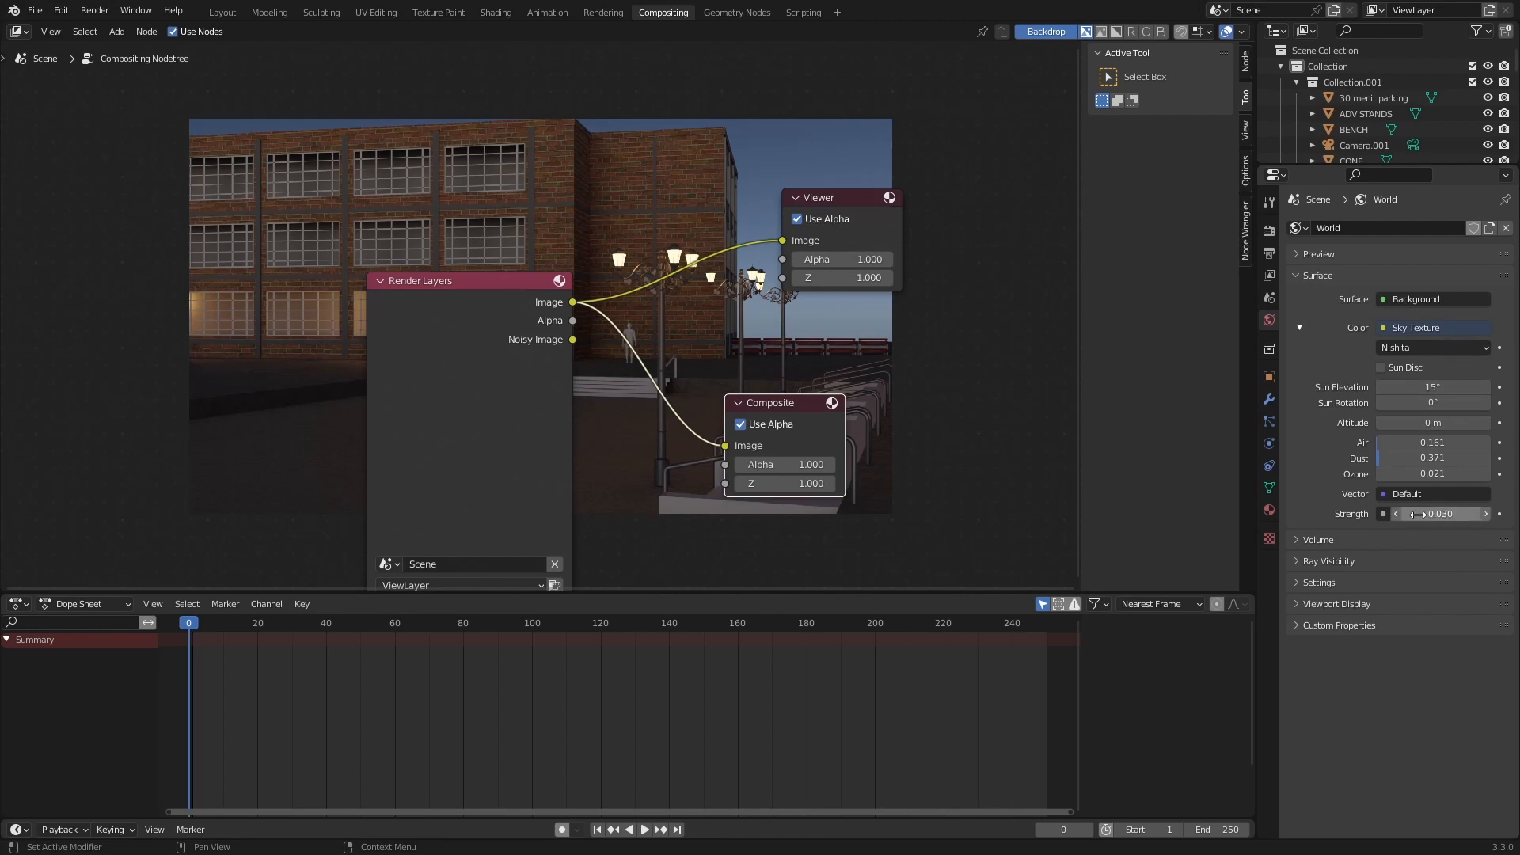
middle_drag(250, 383, 509, 453)
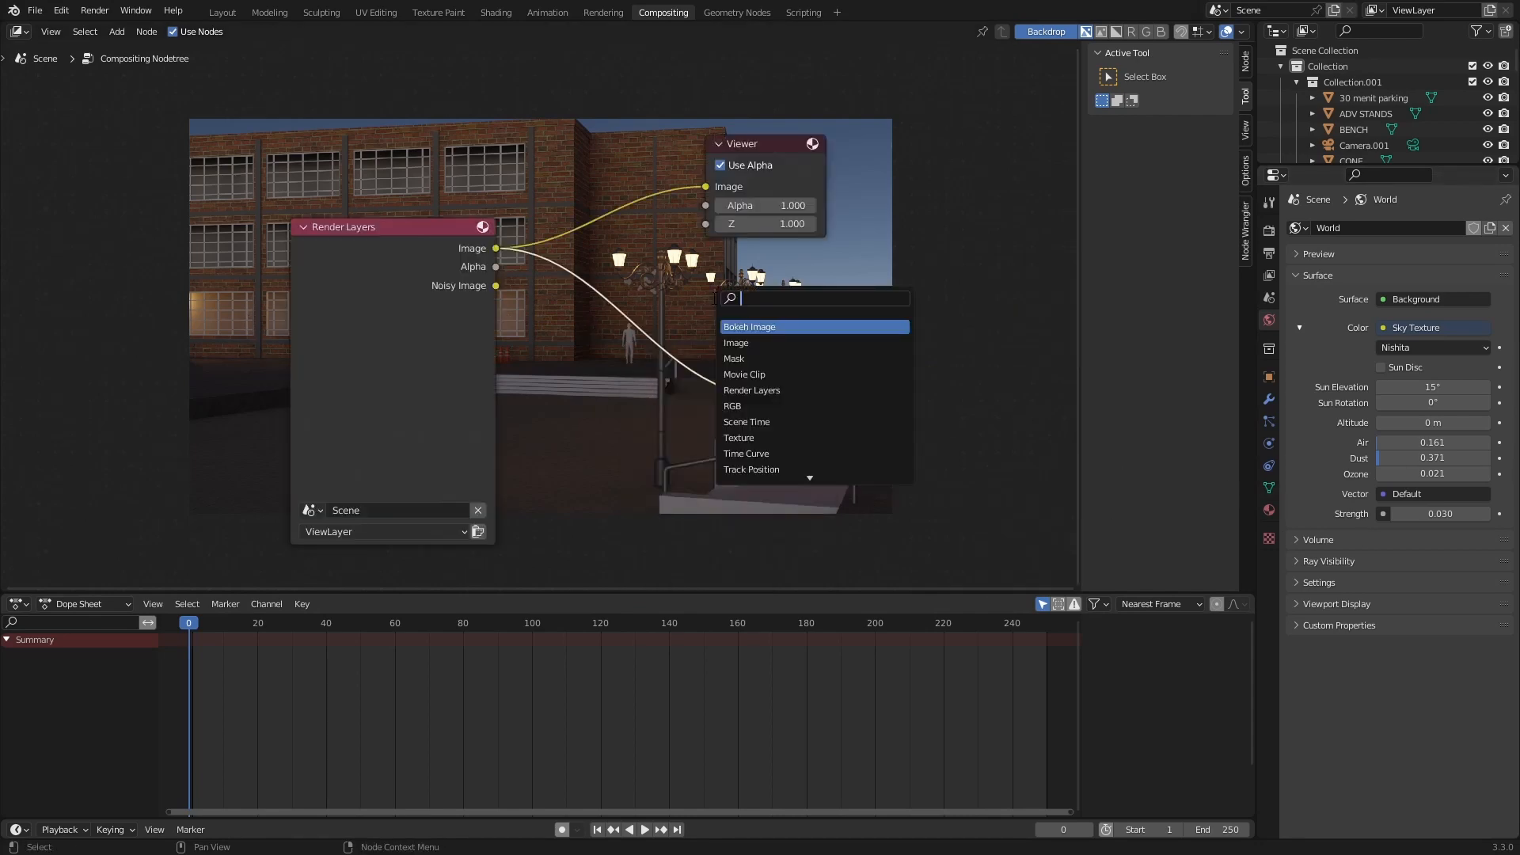
text(gla)
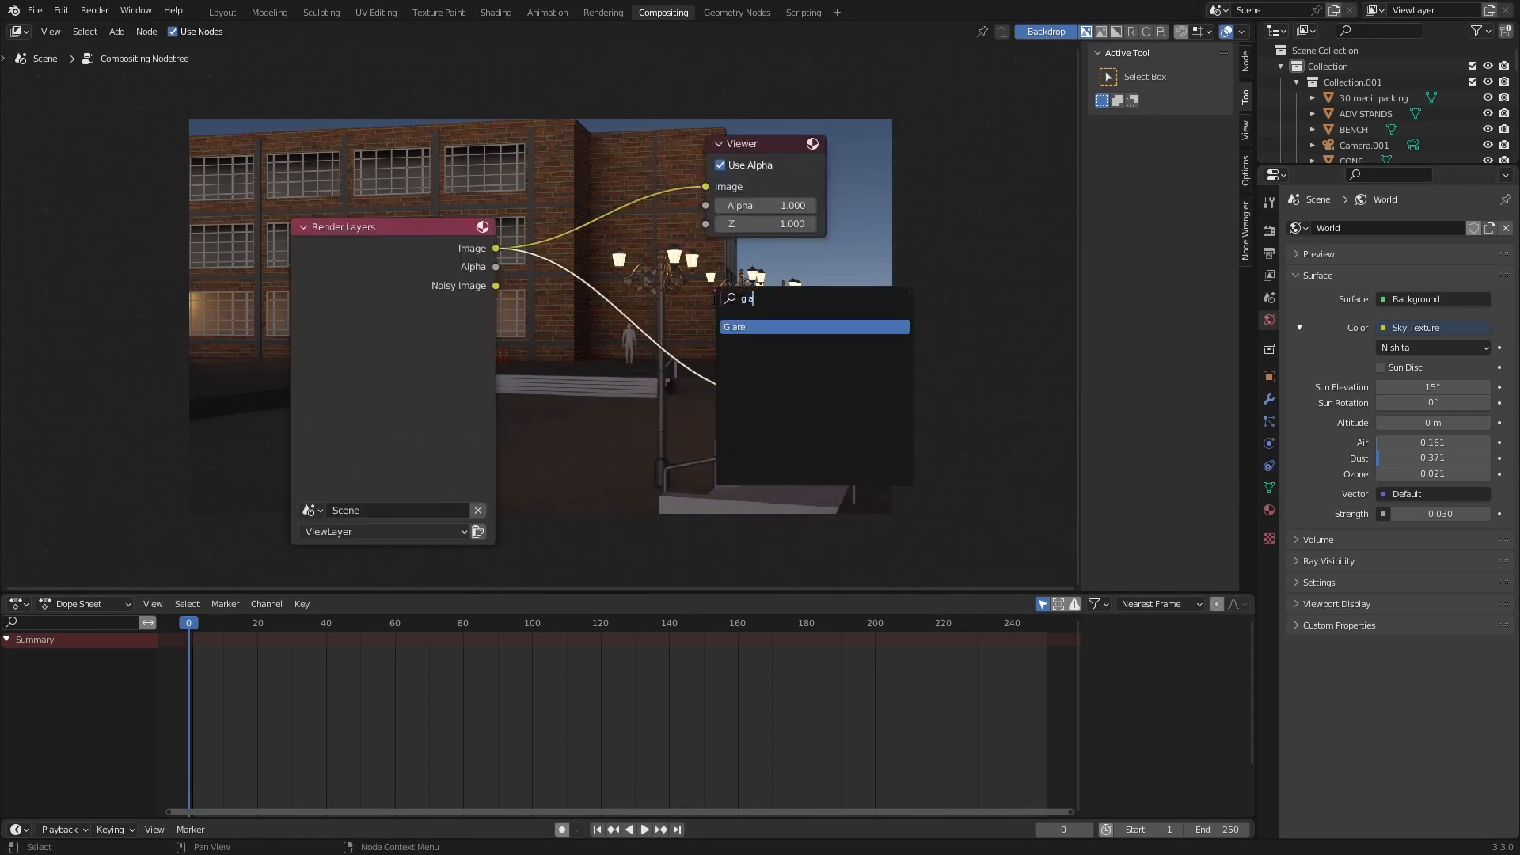
key(Return)
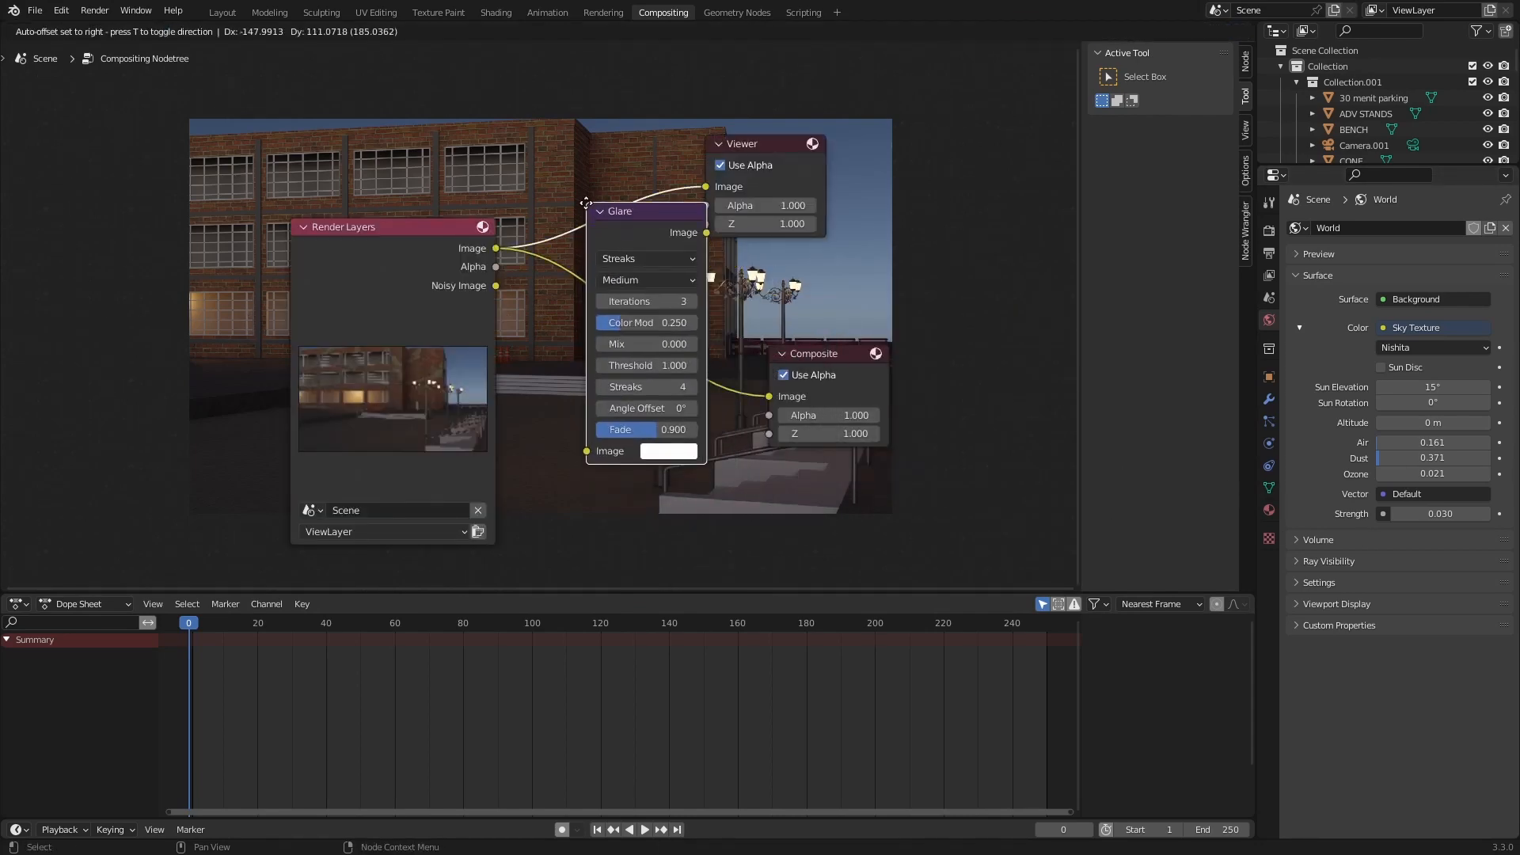
click(587, 202)
middle_drag(558, 201, 643, 313)
drag(507, 339, 445, 415)
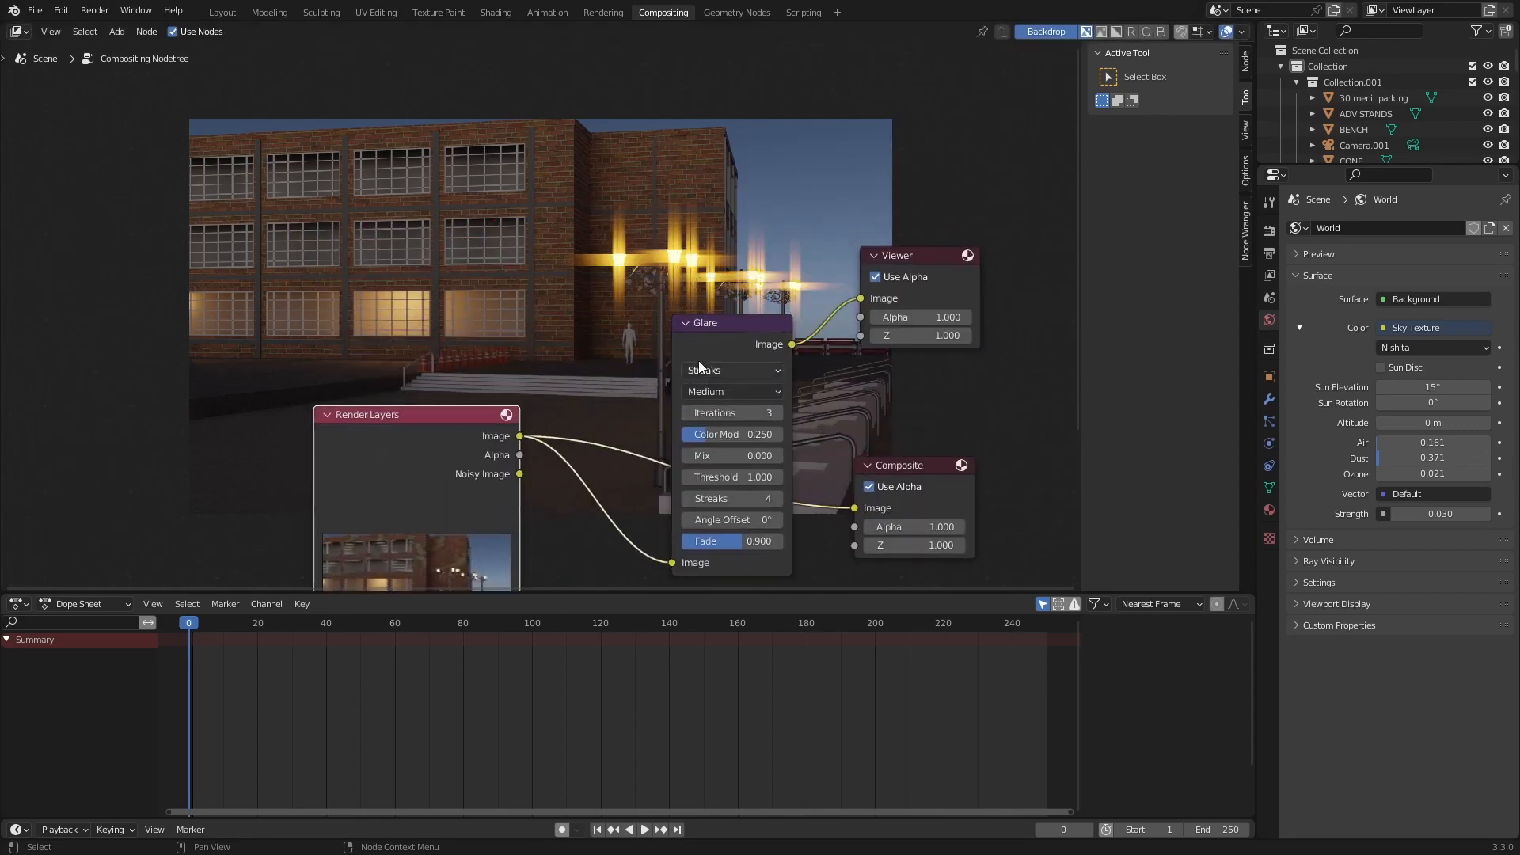
Set the Glare node to Fog Glow and feed its output into the Composite node as well
click(733, 369)
click(734, 427)
drag(788, 360, 855, 508)
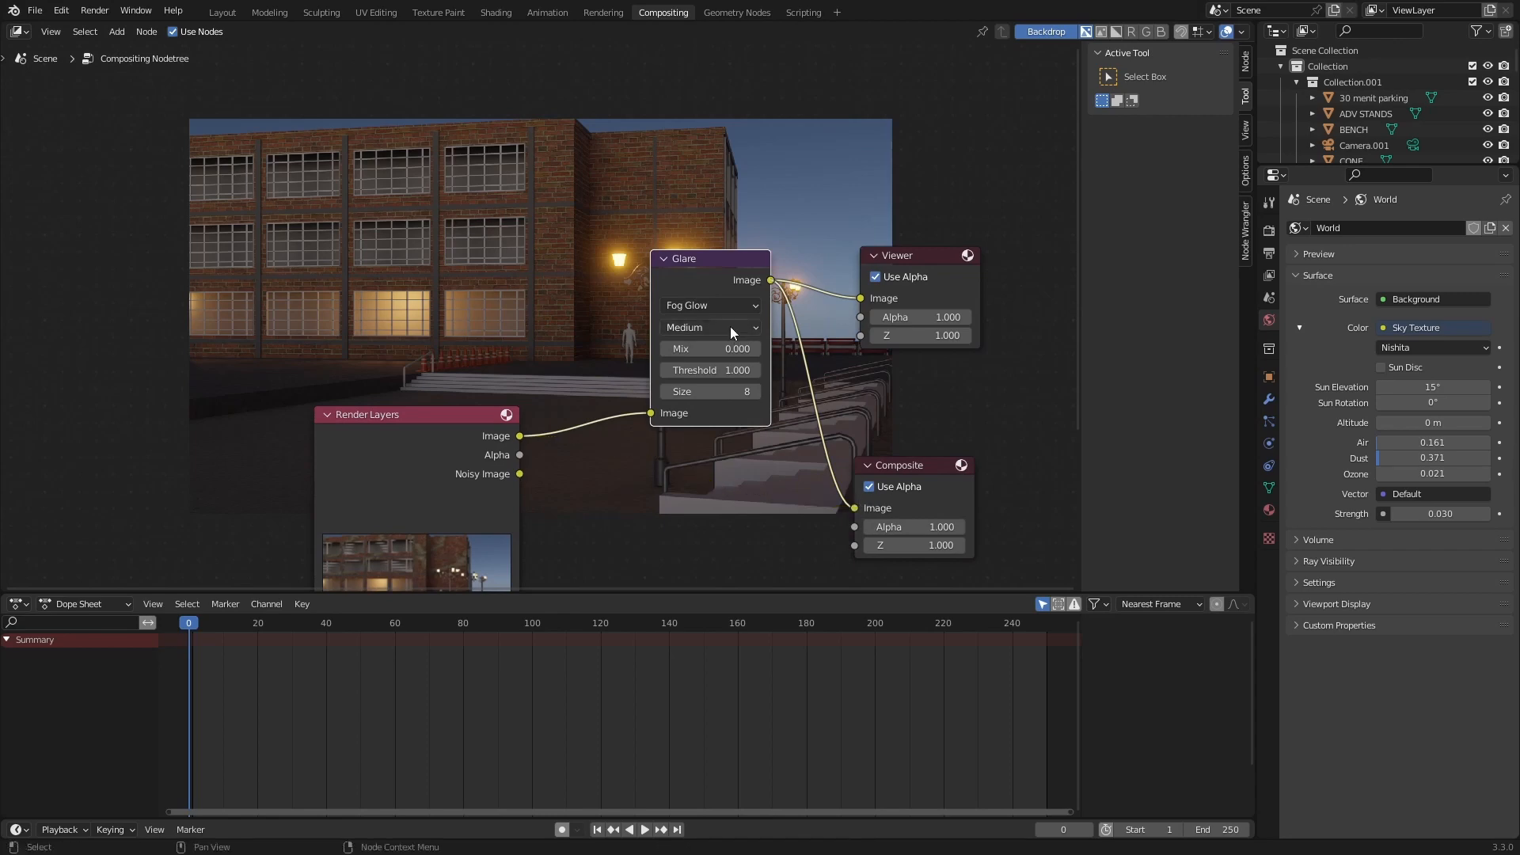
drag(688, 262, 707, 346)
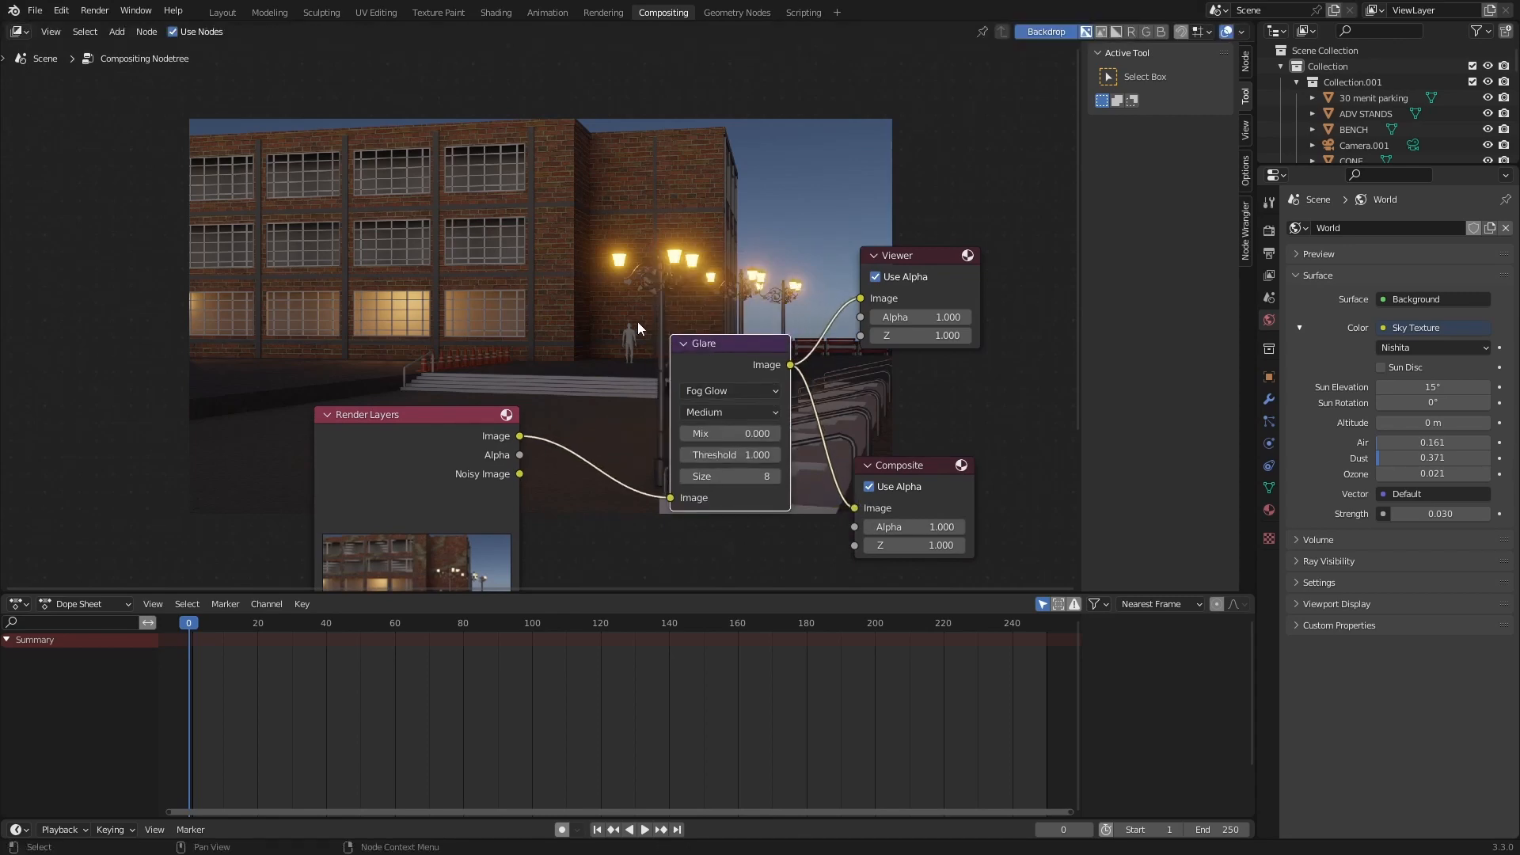
Compare the image without glare by linking Render Layers directly to the Viewer, and restore the links through the Glare node
middle_drag(637, 330, 667, 347)
drag(701, 516, 892, 320)
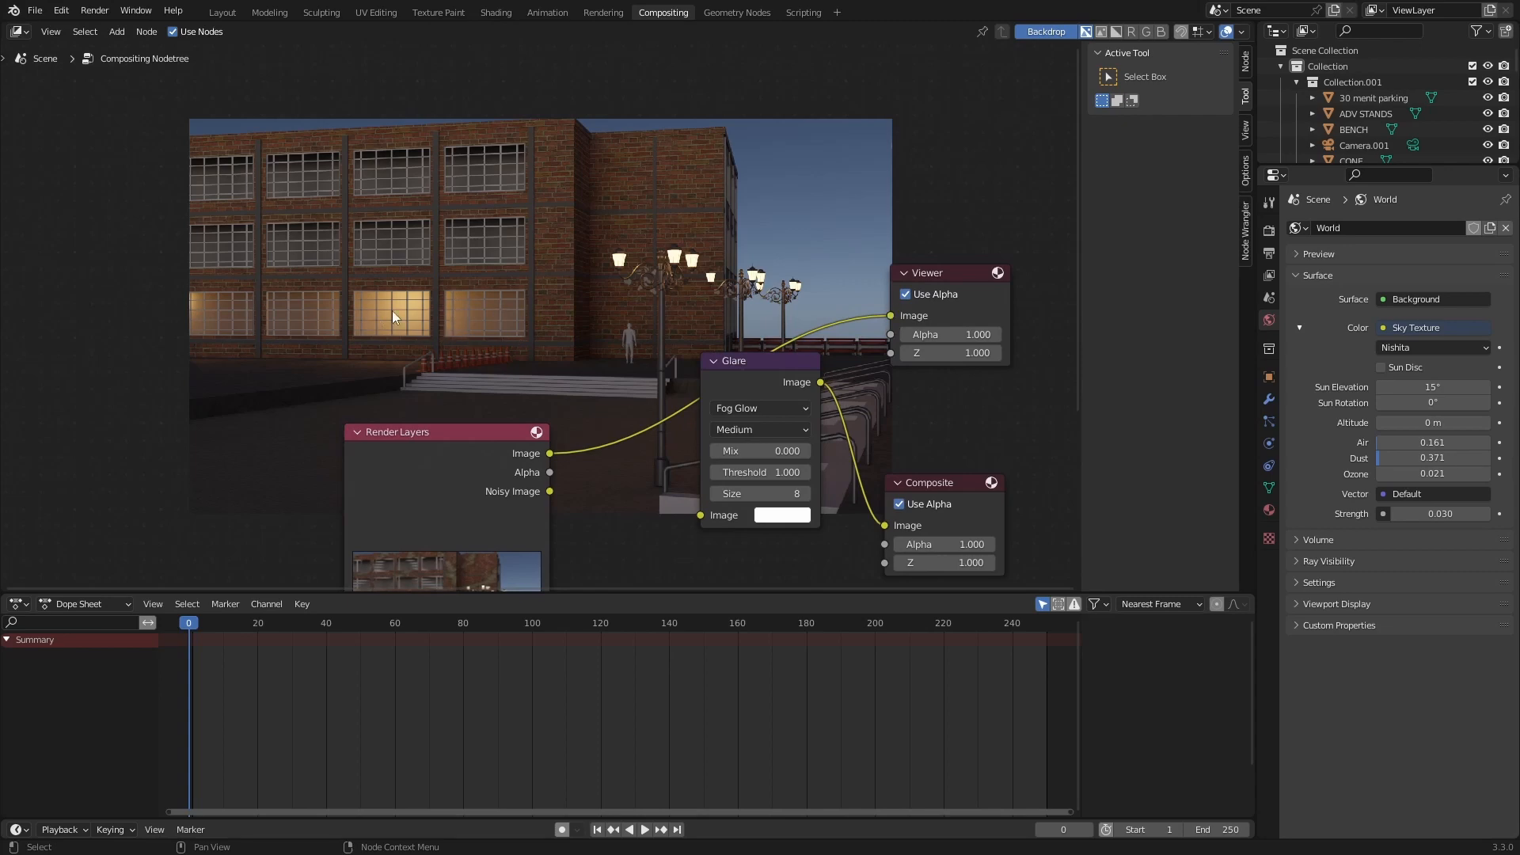
drag(890, 316, 701, 515)
drag(821, 383, 891, 316)
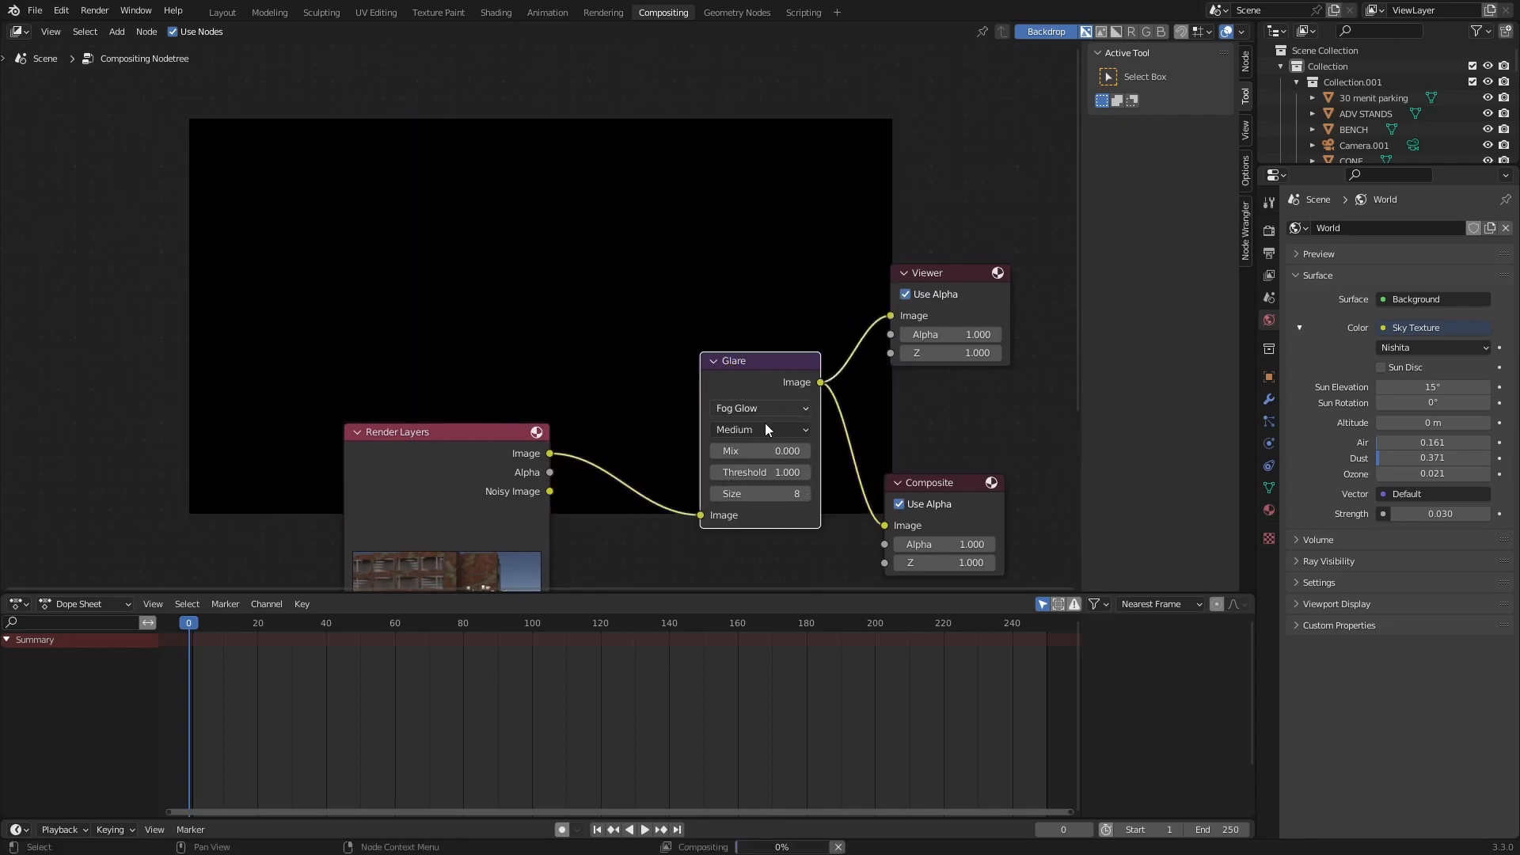
middle_drag(354, 358, 460, 364)
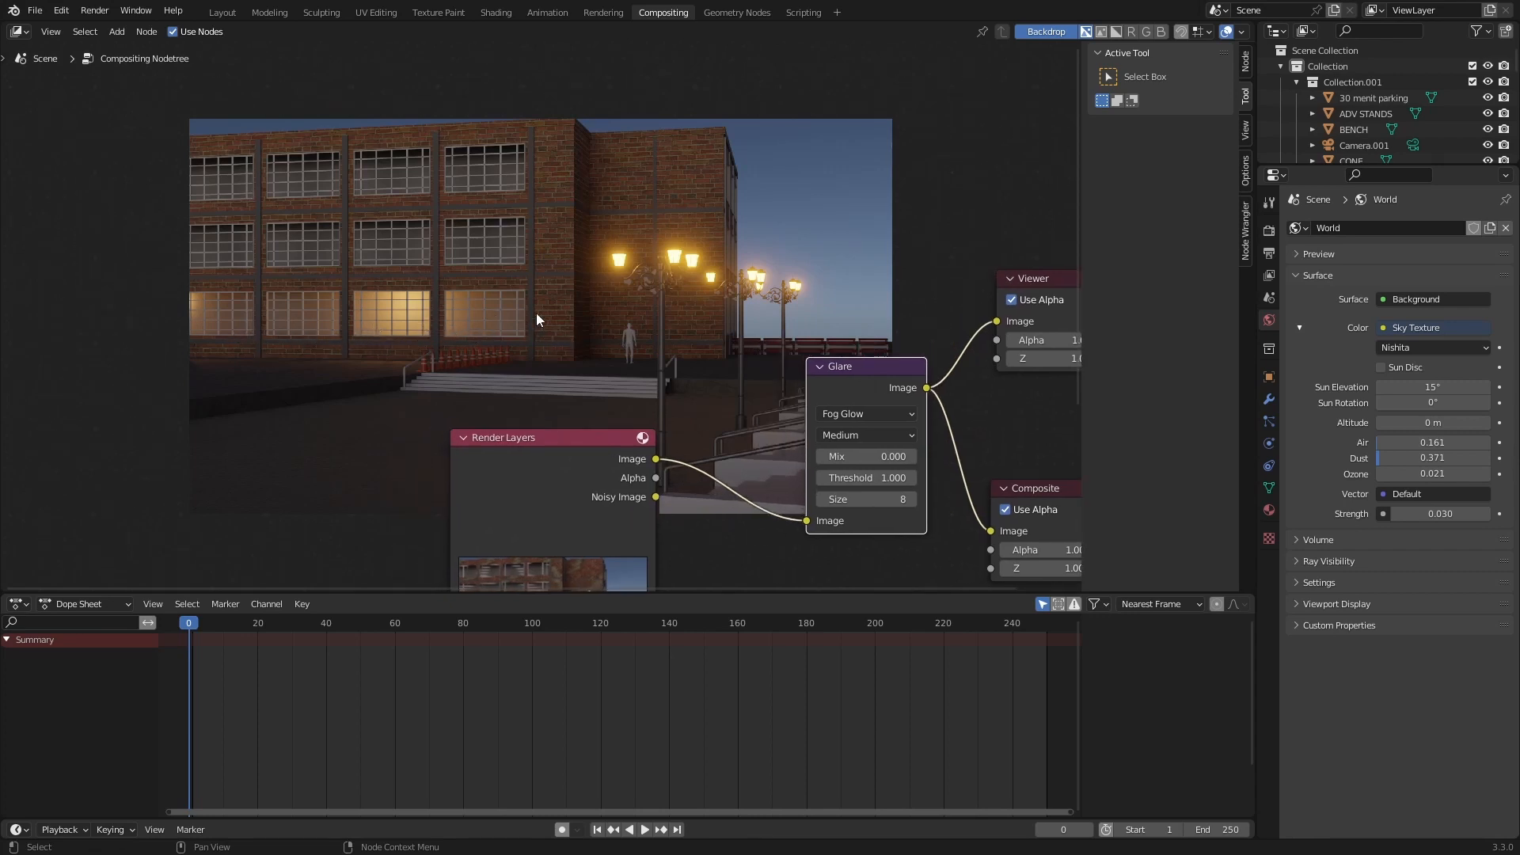
Try a threshold of 0.06 on the Glare node and set it back to 1
middle_drag(511, 358, 351, 297)
click(722, 416)
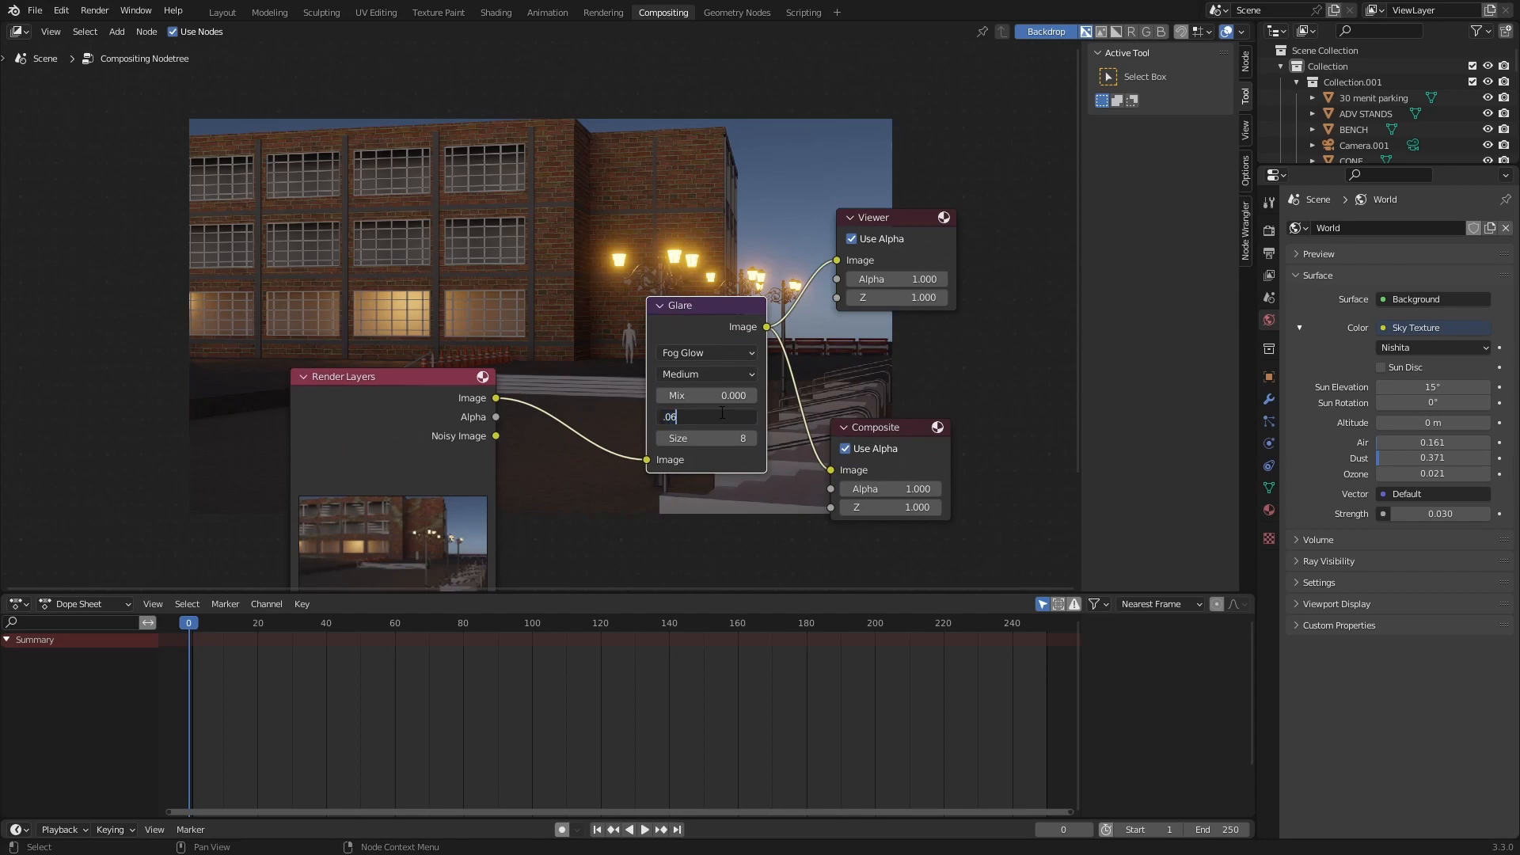
text(.06)
key(Return)
middle_drag(97, 302, 243, 338)
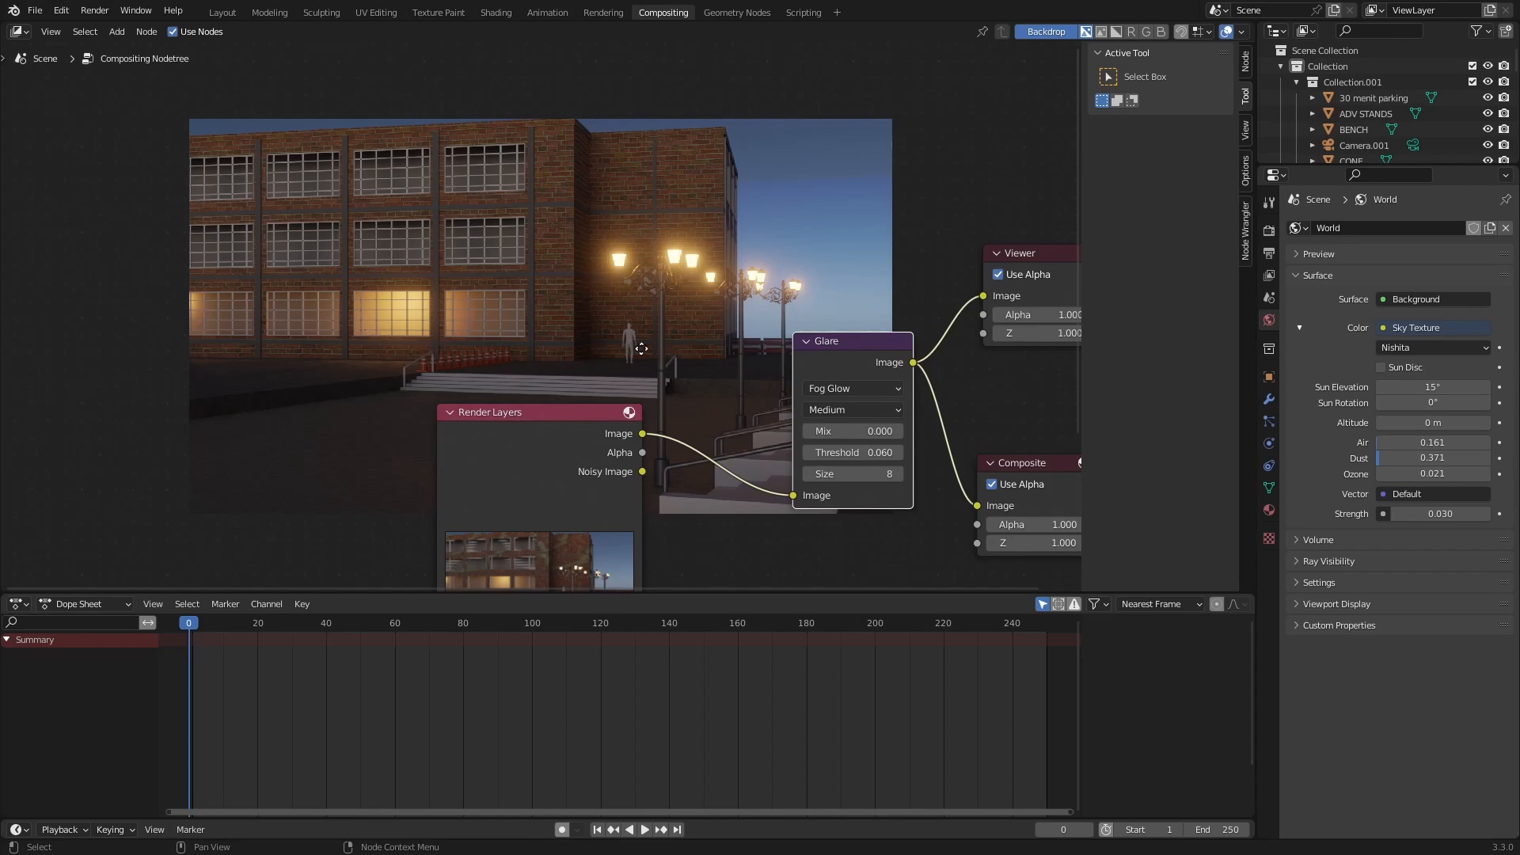
middle_drag(642, 348, 510, 399)
click(720, 503)
text(1)
key(Return)
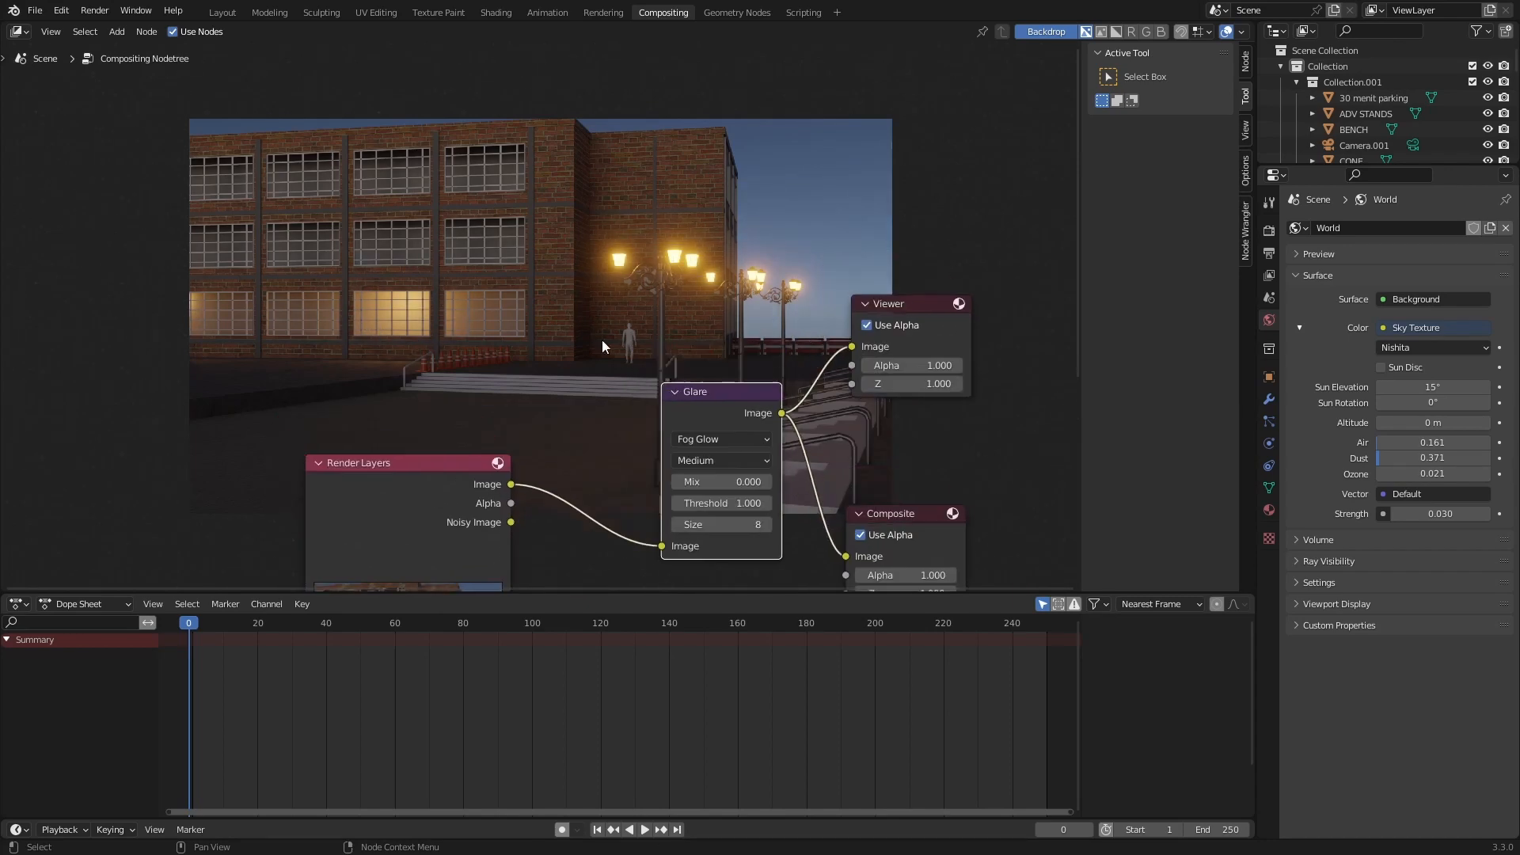
Set the Glare node's threshold to 0.06 and inspect the glow on the backdrop image
middle_drag(602, 347, 608, 347)
middle_drag(652, 249, 718, 271)
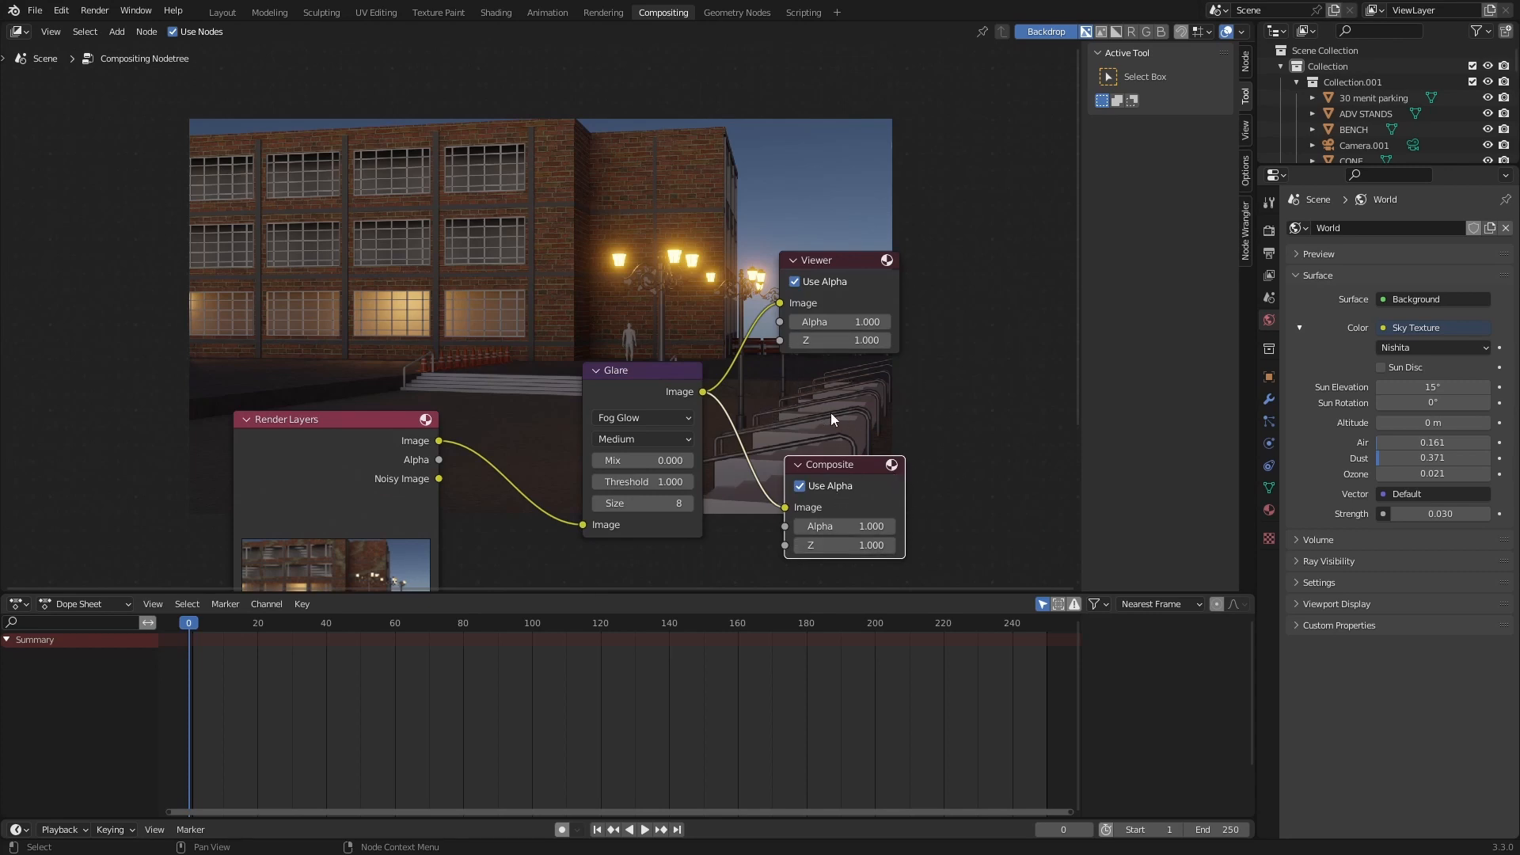
click(651, 483)
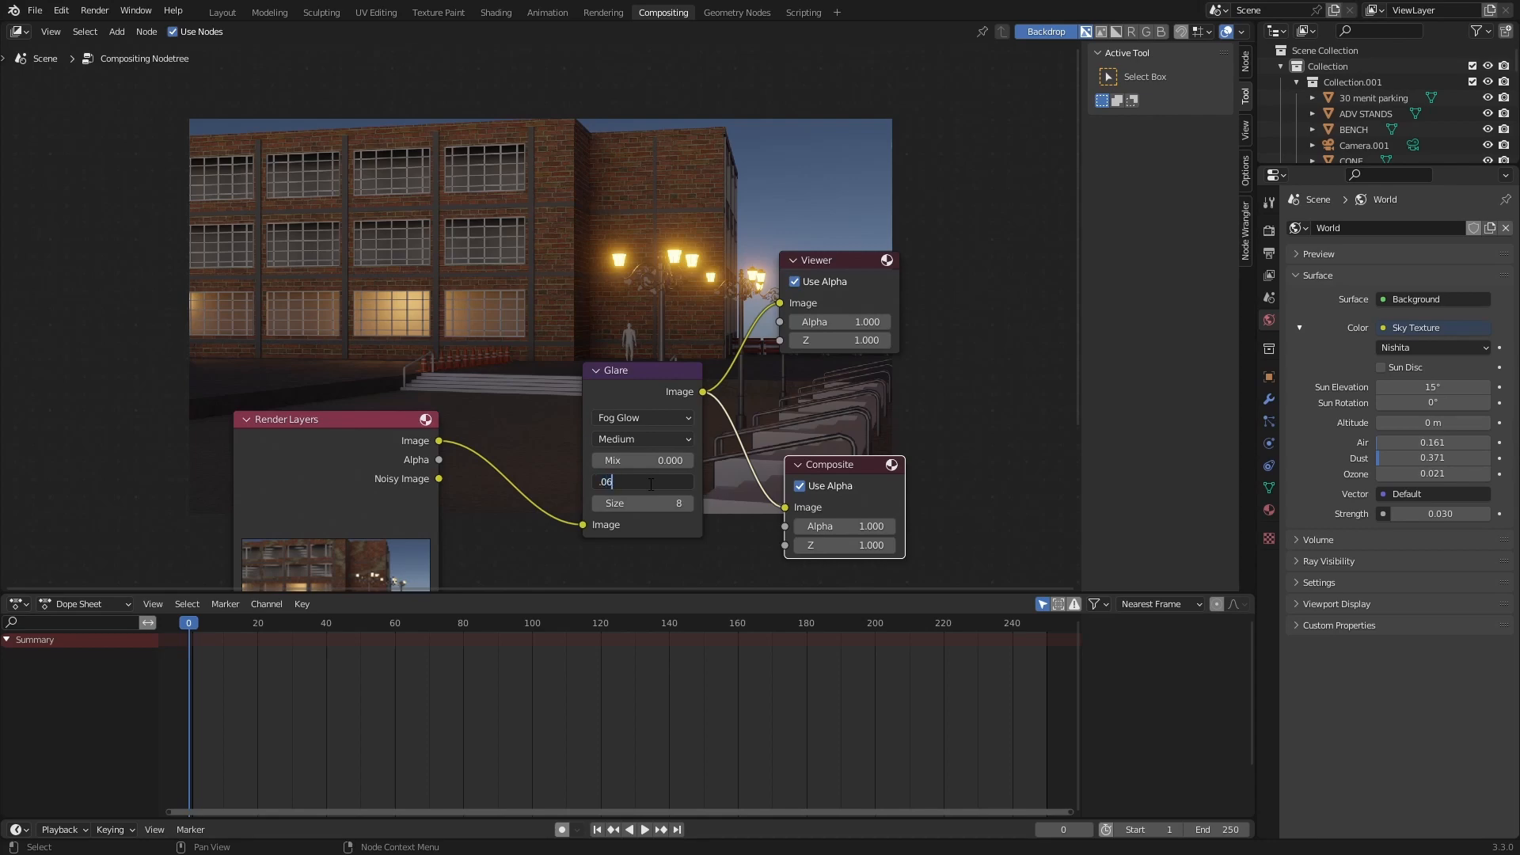
key(Return)
middle_drag(340, 283, 686, 378)
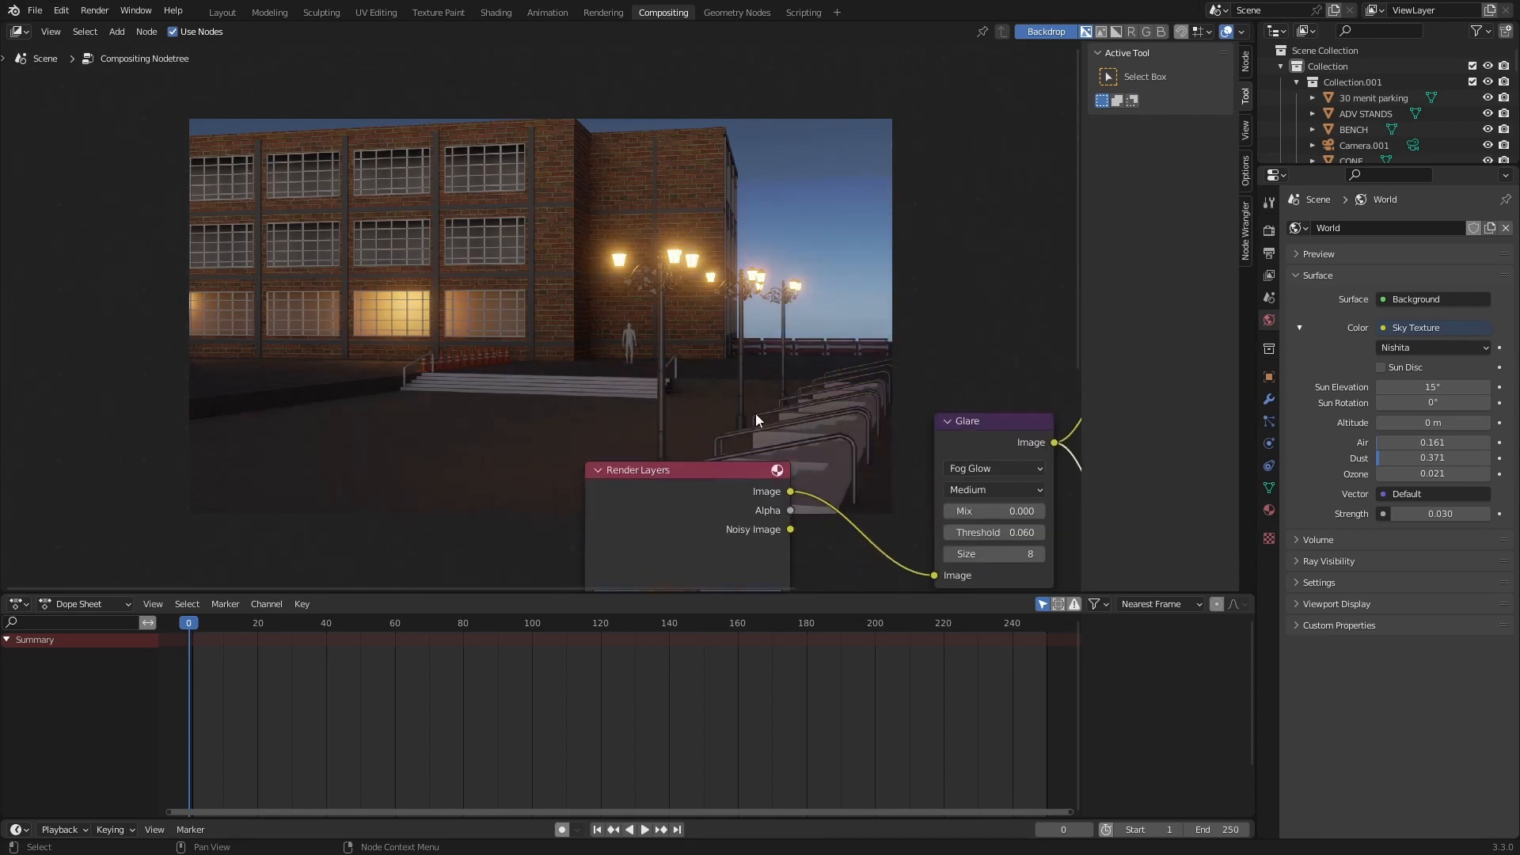
middle_drag(757, 420, 713, 428)
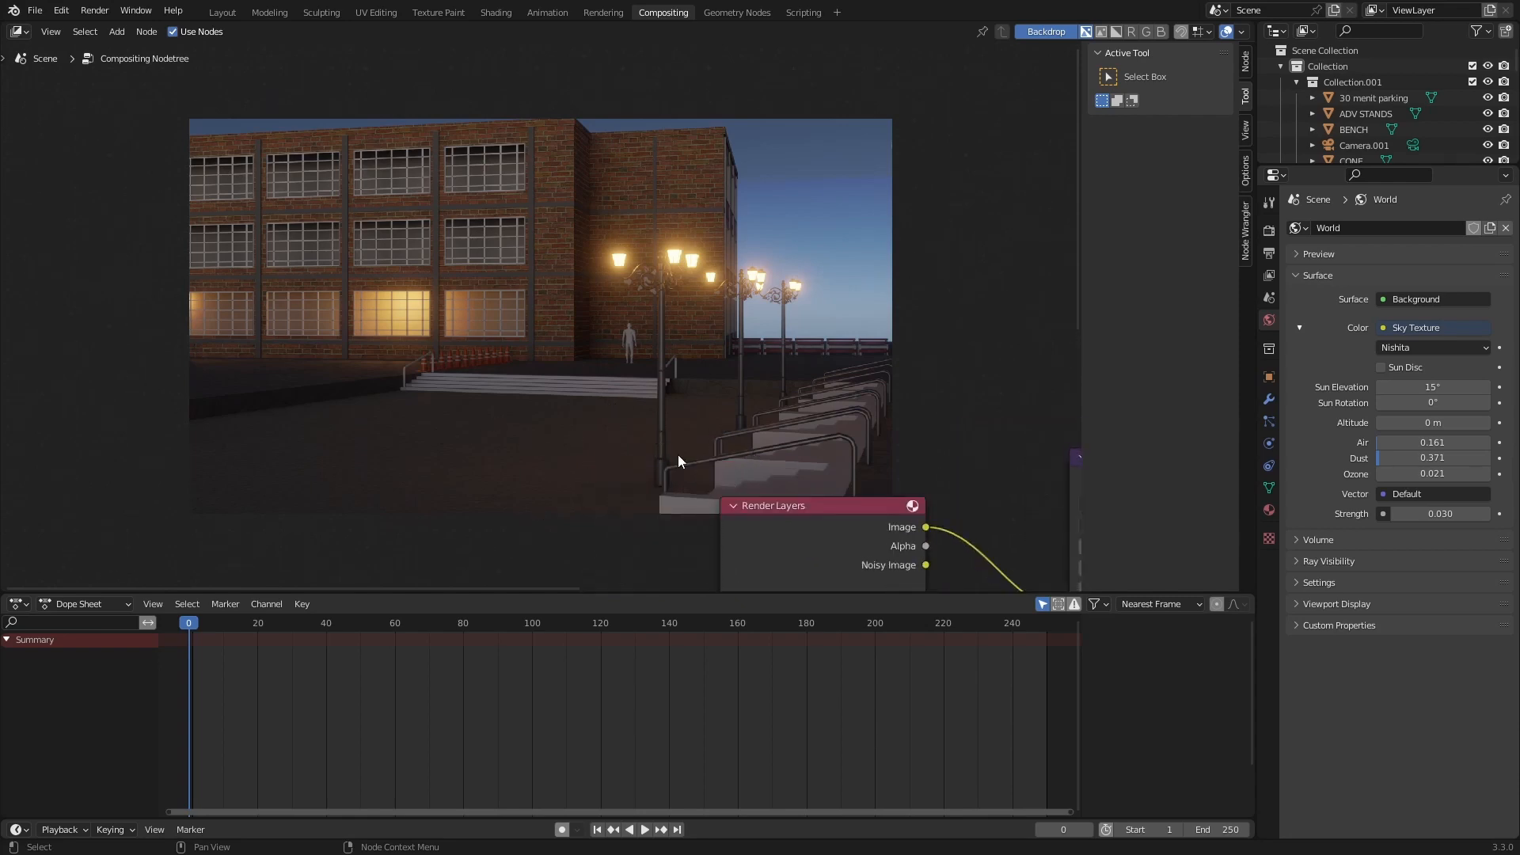
middle_drag(923, 442, 520, 369)
middle_drag(753, 502, 747, 490)
Try the High and Low quality settings on the Glare node and compare the glow around the street lamps
click(744, 447)
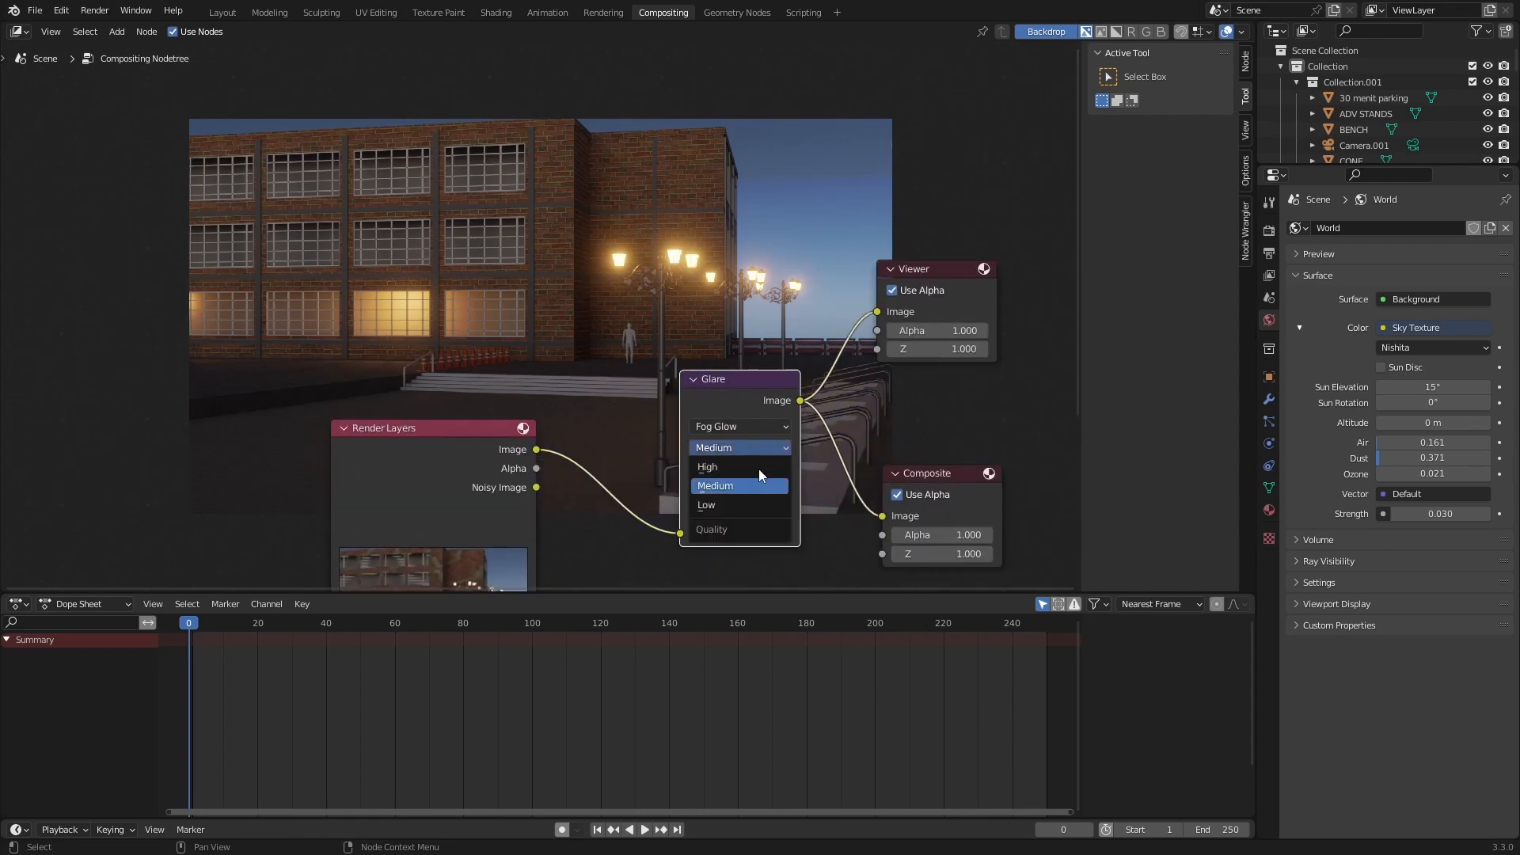
click(756, 469)
middle_drag(523, 353, 539, 365)
click(732, 456)
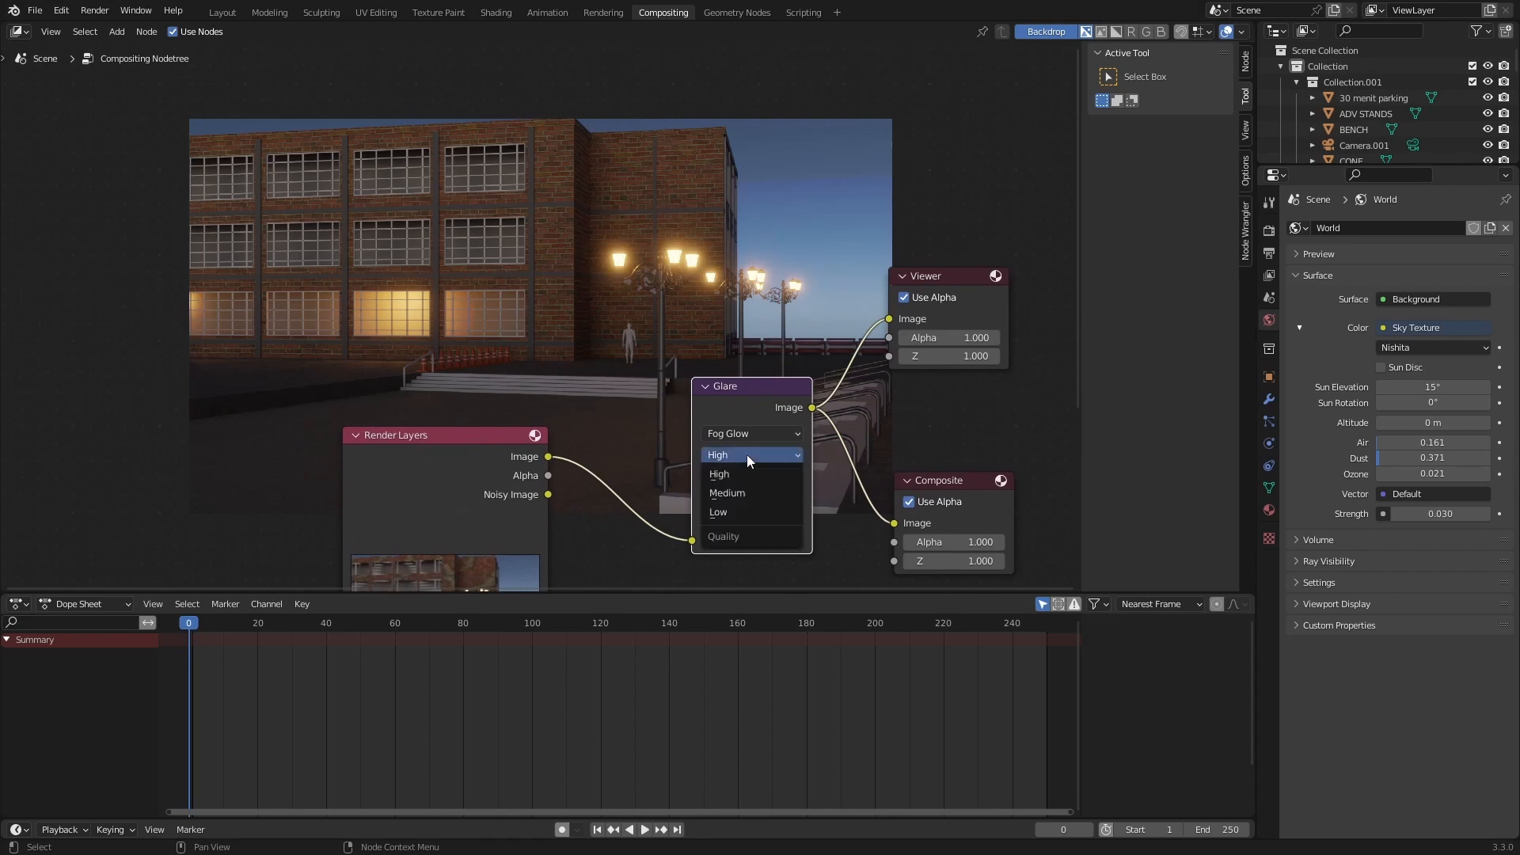
click(780, 513)
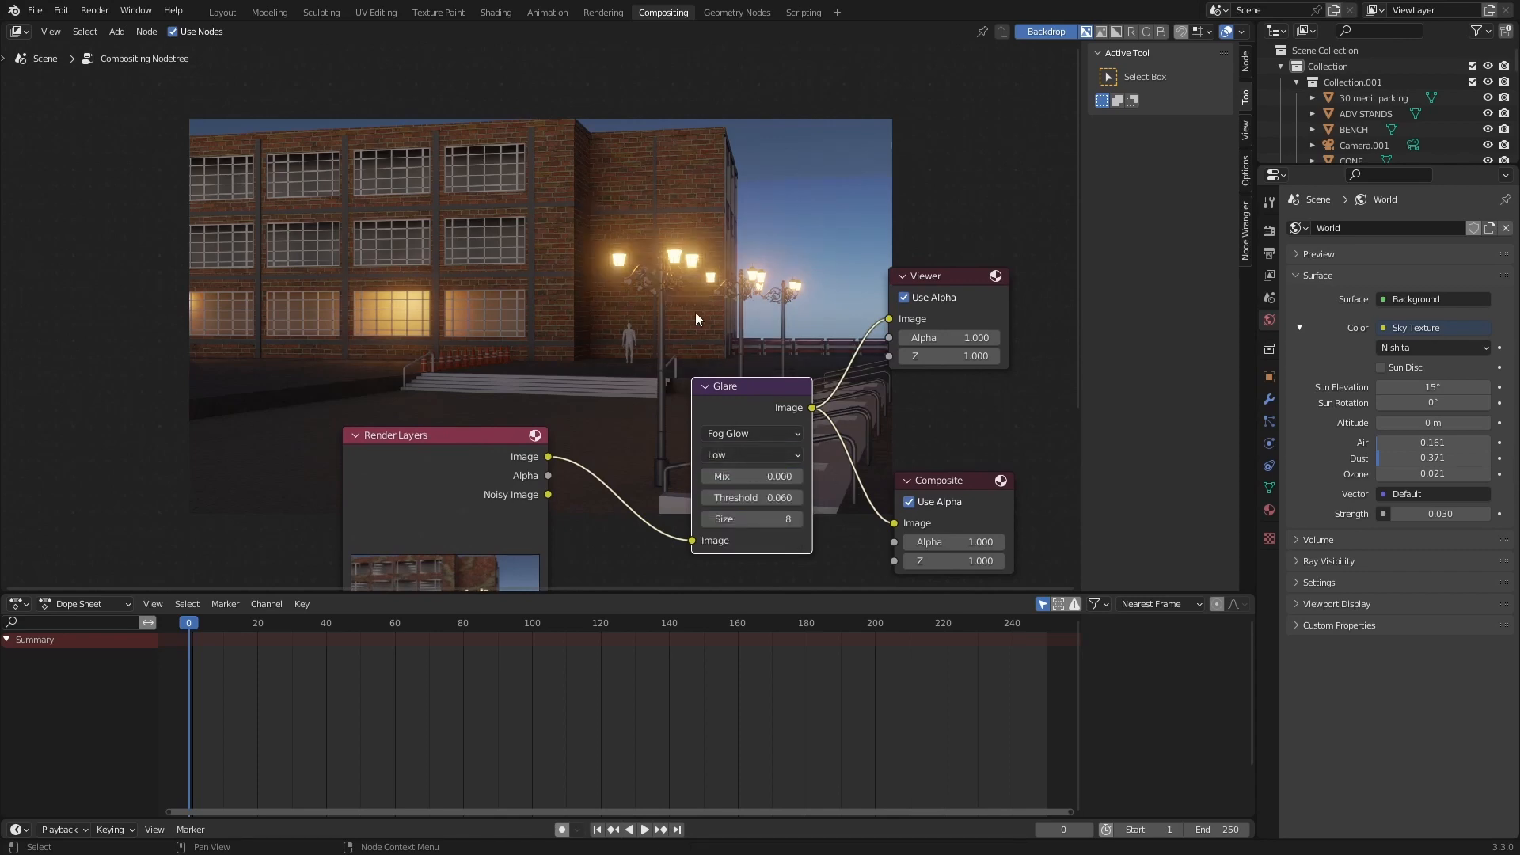
scroll(696, 312, up, 4)
middle_drag(696, 313, 625, 277)
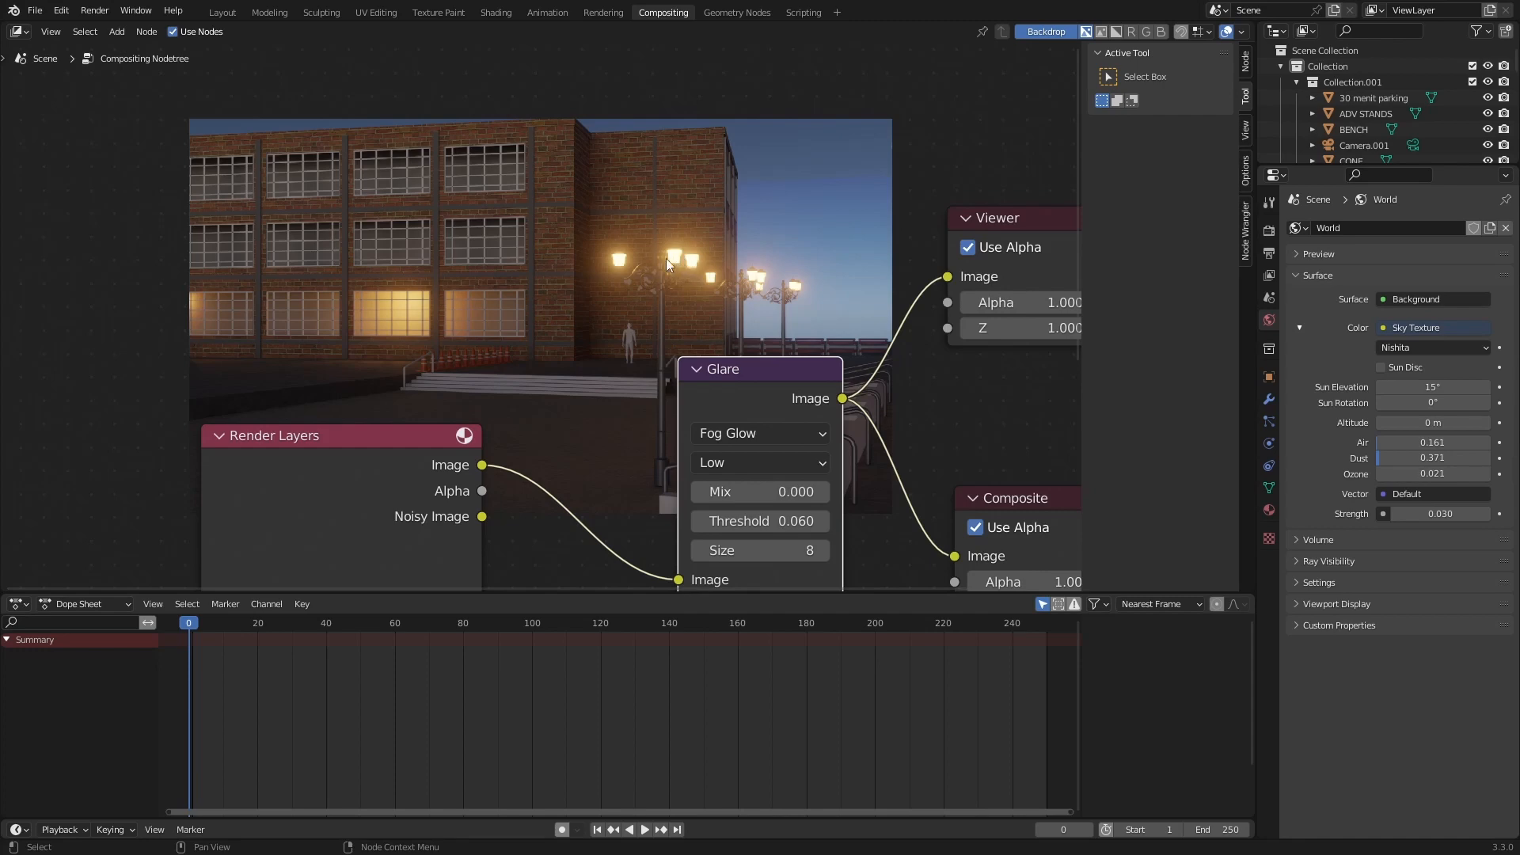
middle_drag(666, 267, 680, 376)
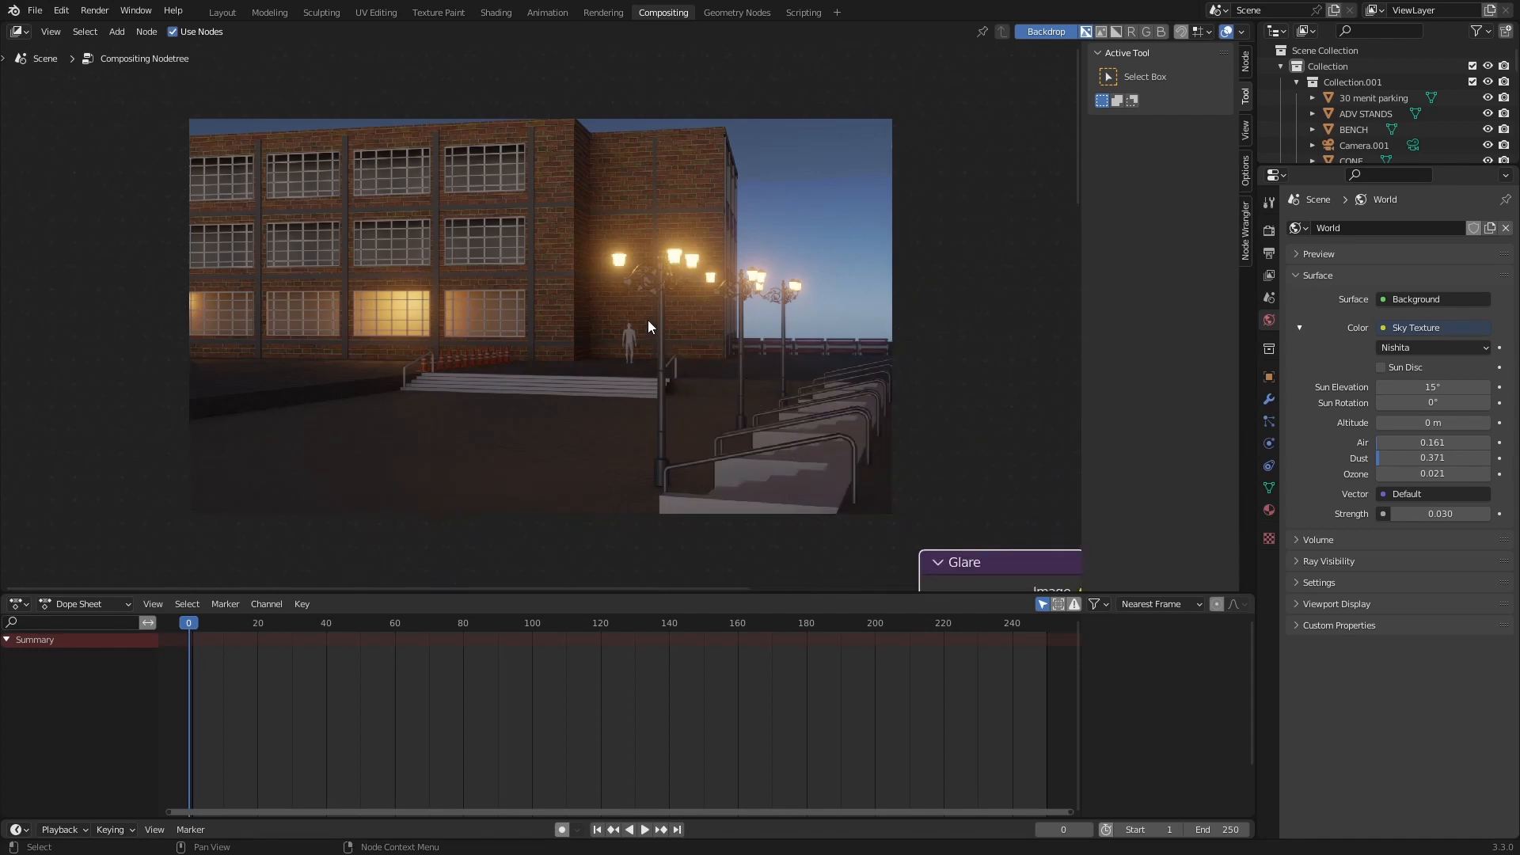
Set the Glare node's quality to Medium and check the lamps' glow on the enlarged backdrop
key(alt+v)
key(alt+v)
key(alt+v)
key(alt+v)
key(alt+v)
middle_drag(958, 307, 635, 285)
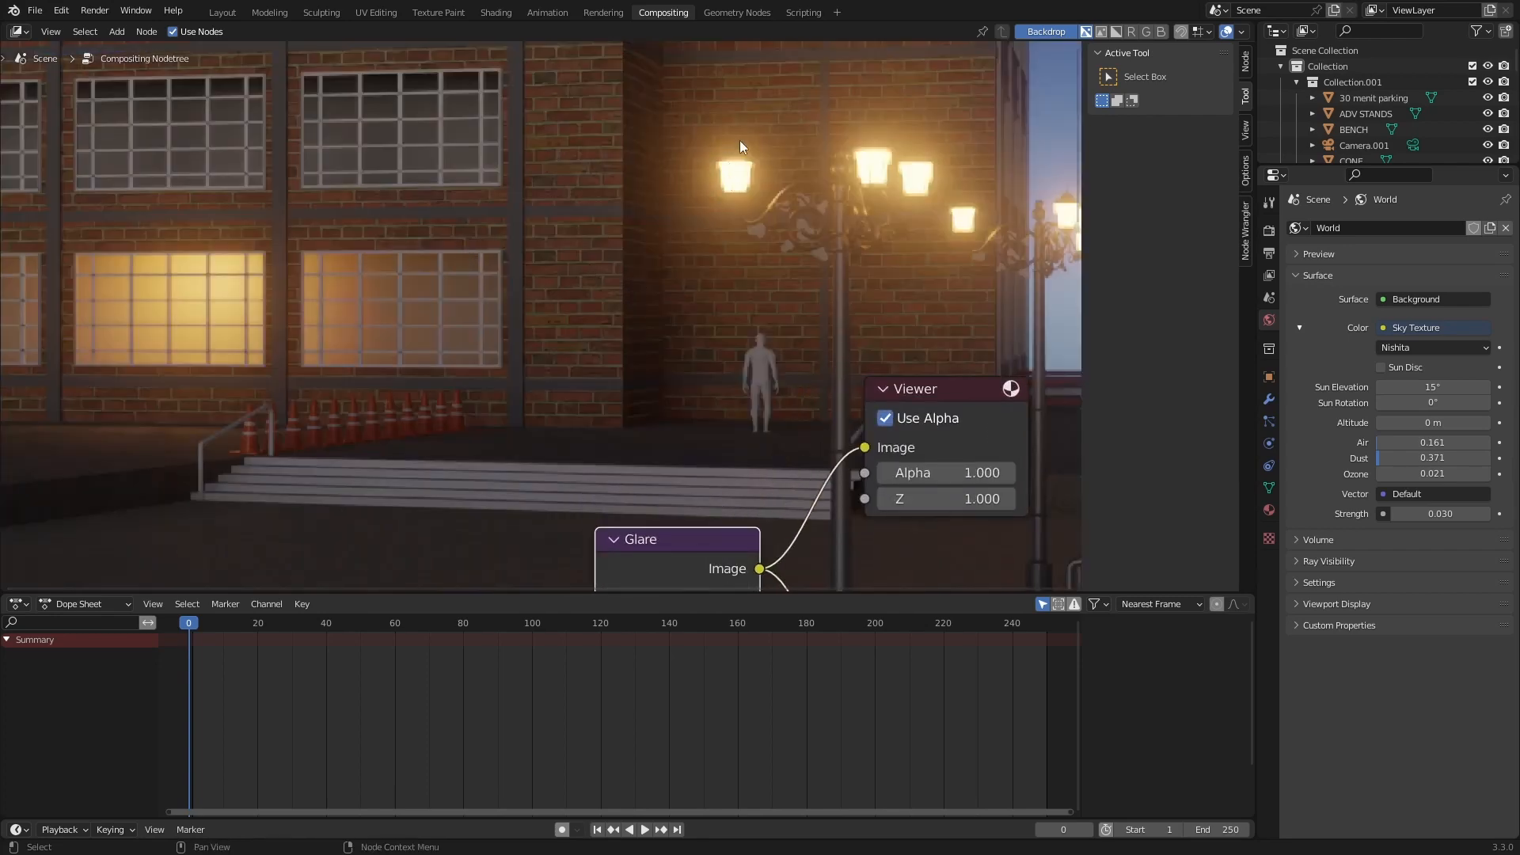
middle_drag(695, 373, 673, 151)
click(633, 409)
click(643, 461)
middle_drag(536, 232, 633, 357)
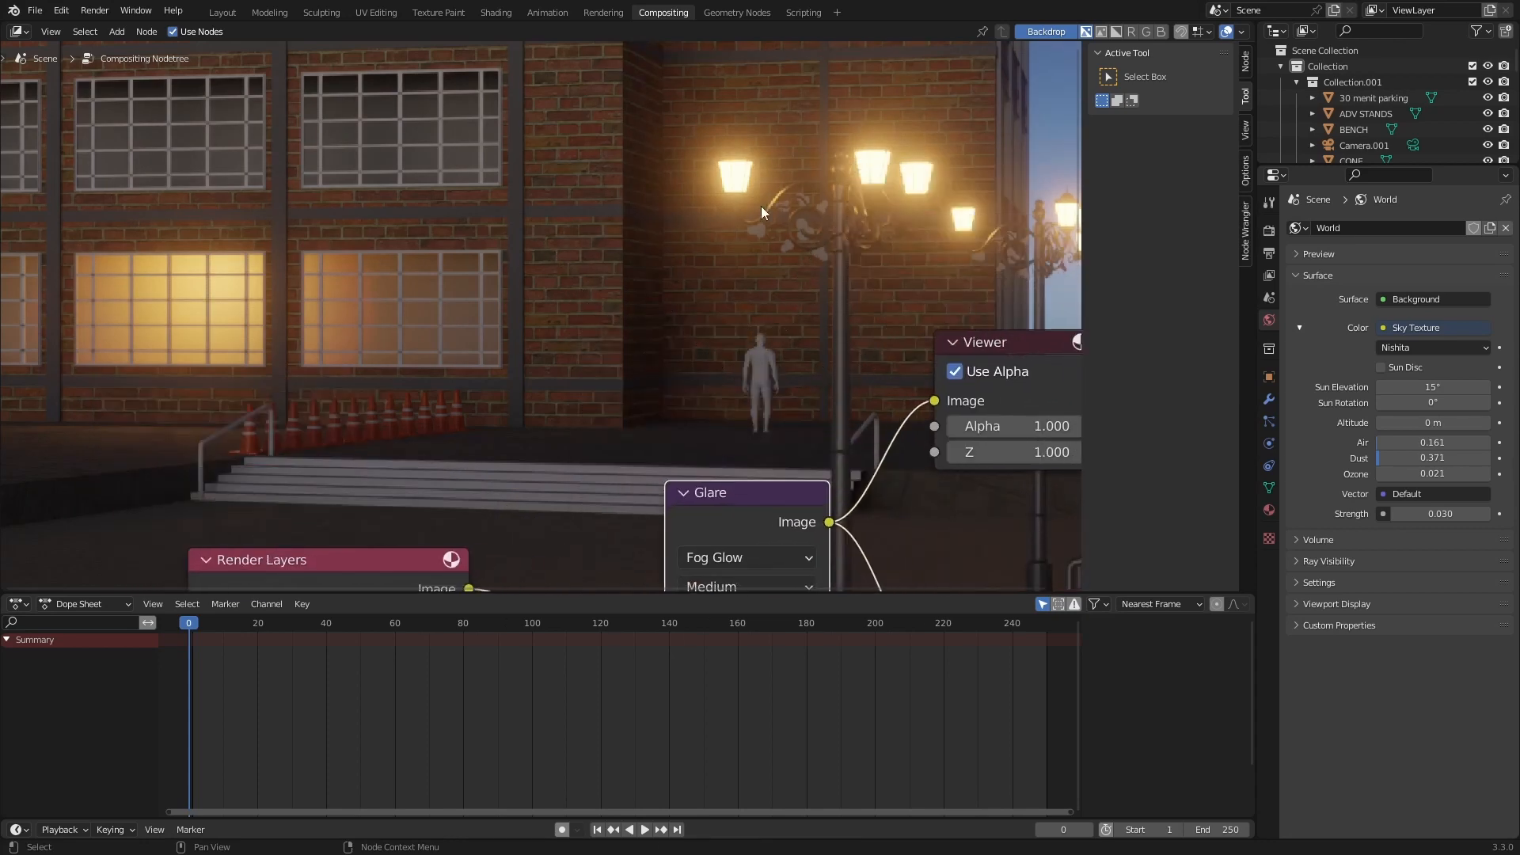
Set the Glare node's quality to High for the final glow around the street lamps
middle_drag(749, 337, 707, 229)
click(698, 480)
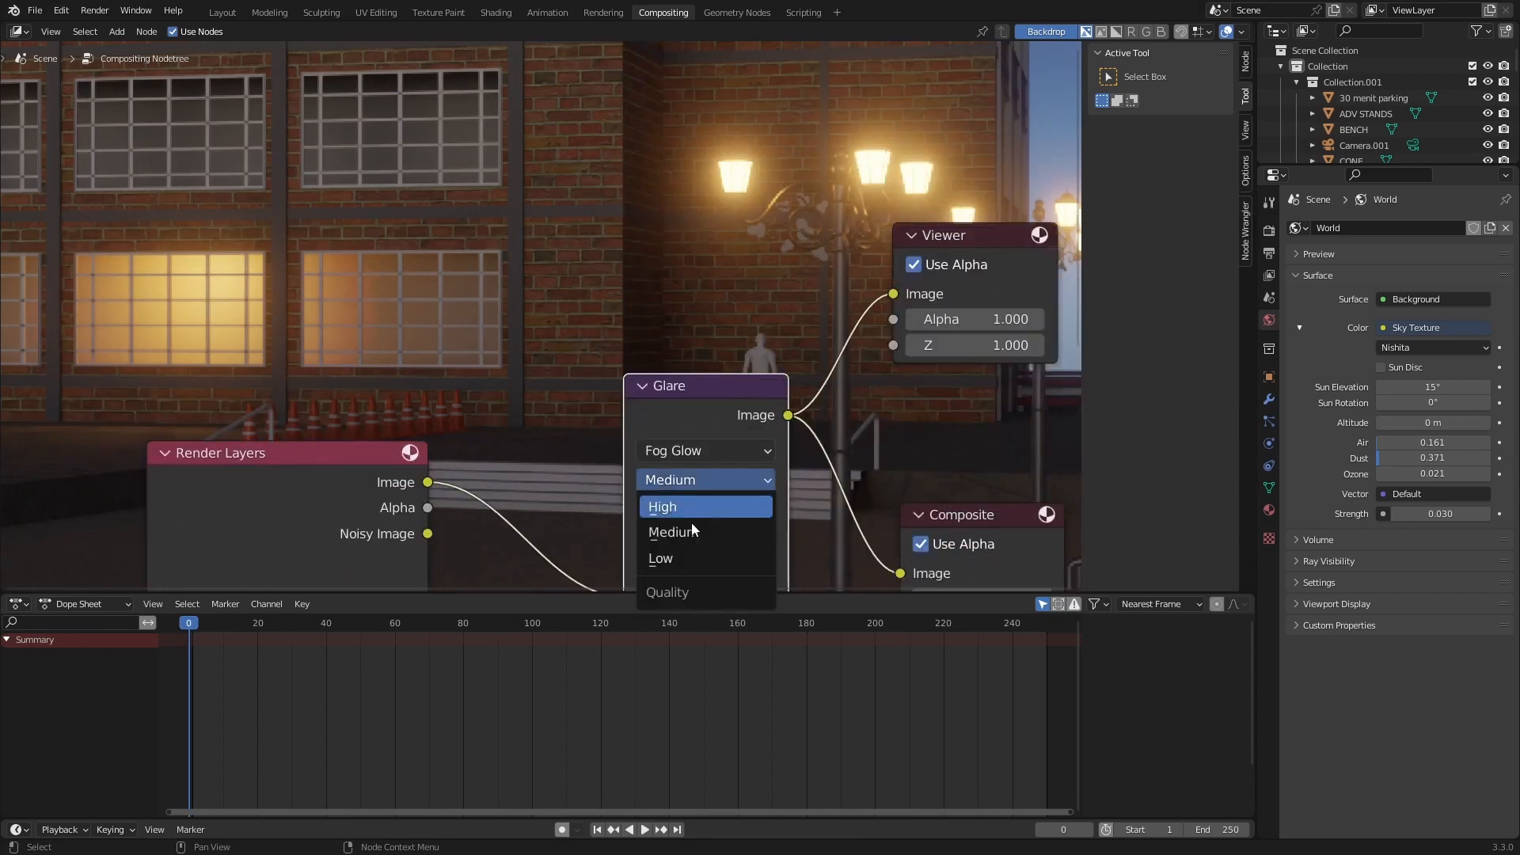
middle_drag(710, 455, 726, 198)
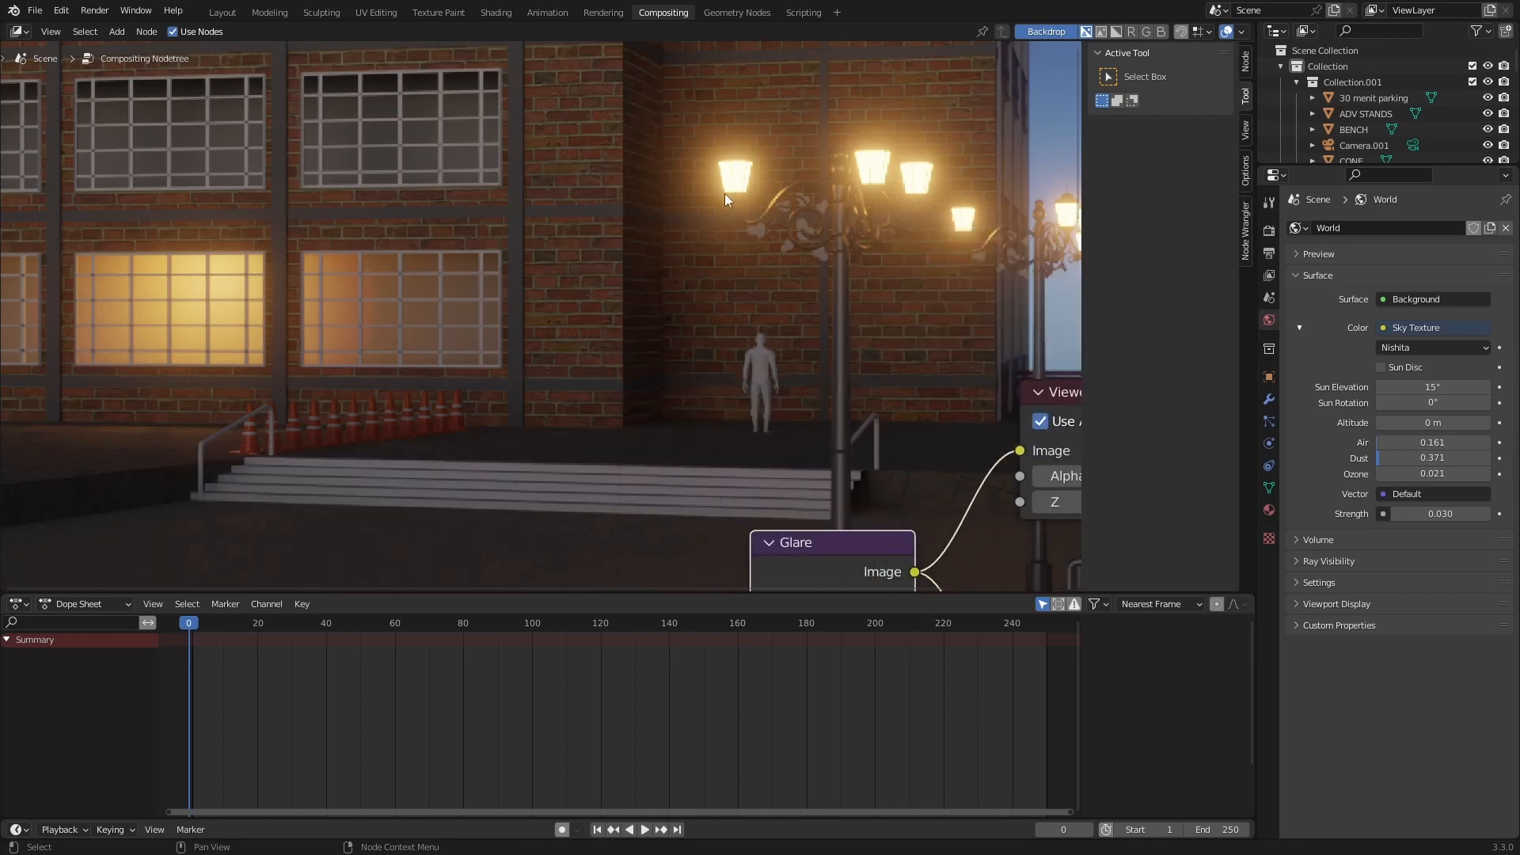
middle_drag(689, 380, 623, 281)
click(767, 543)
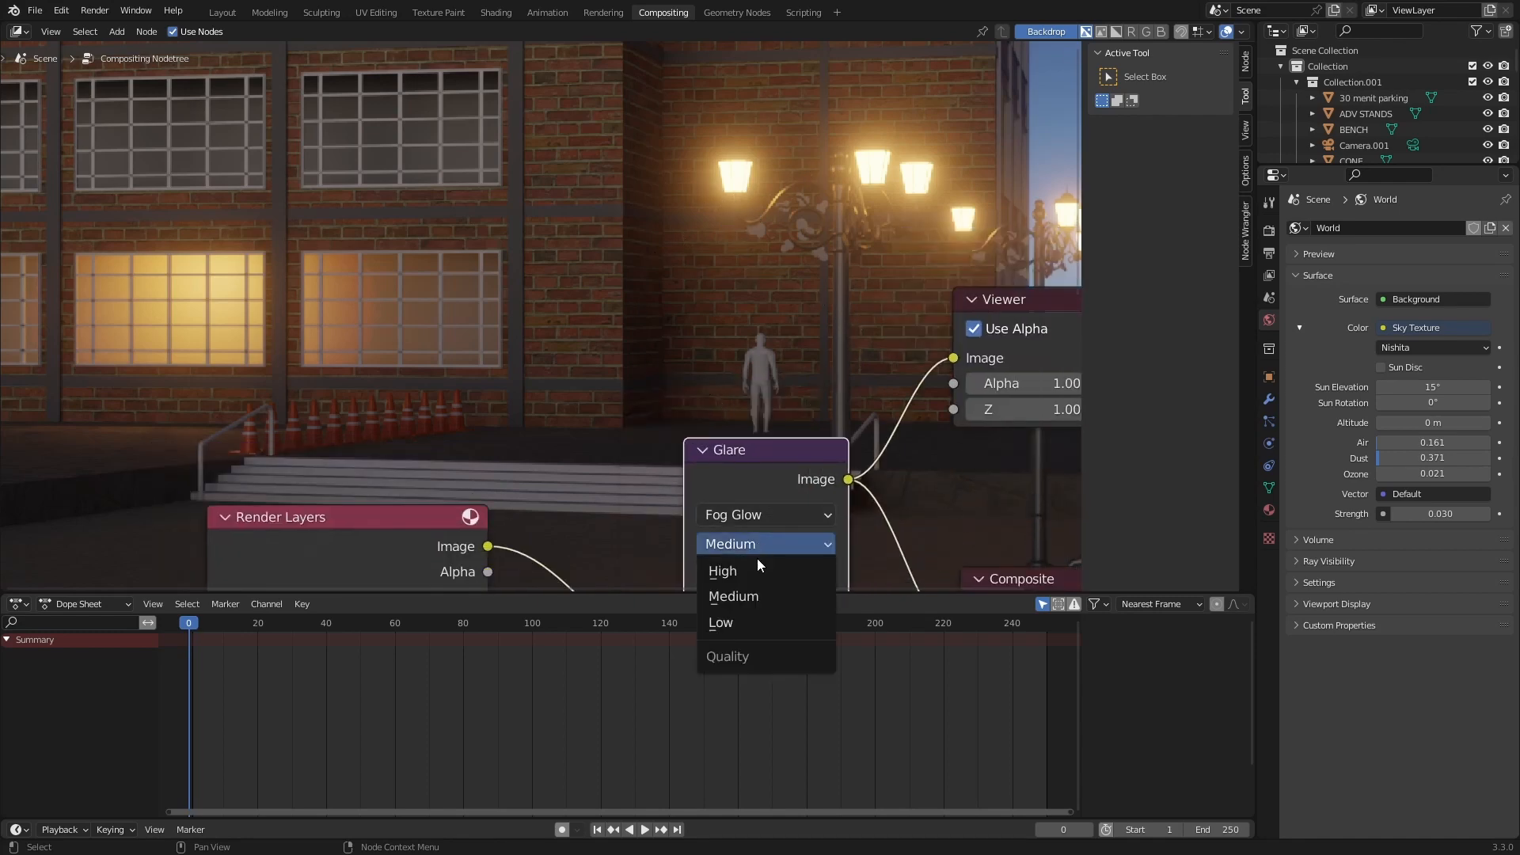
click(762, 570)
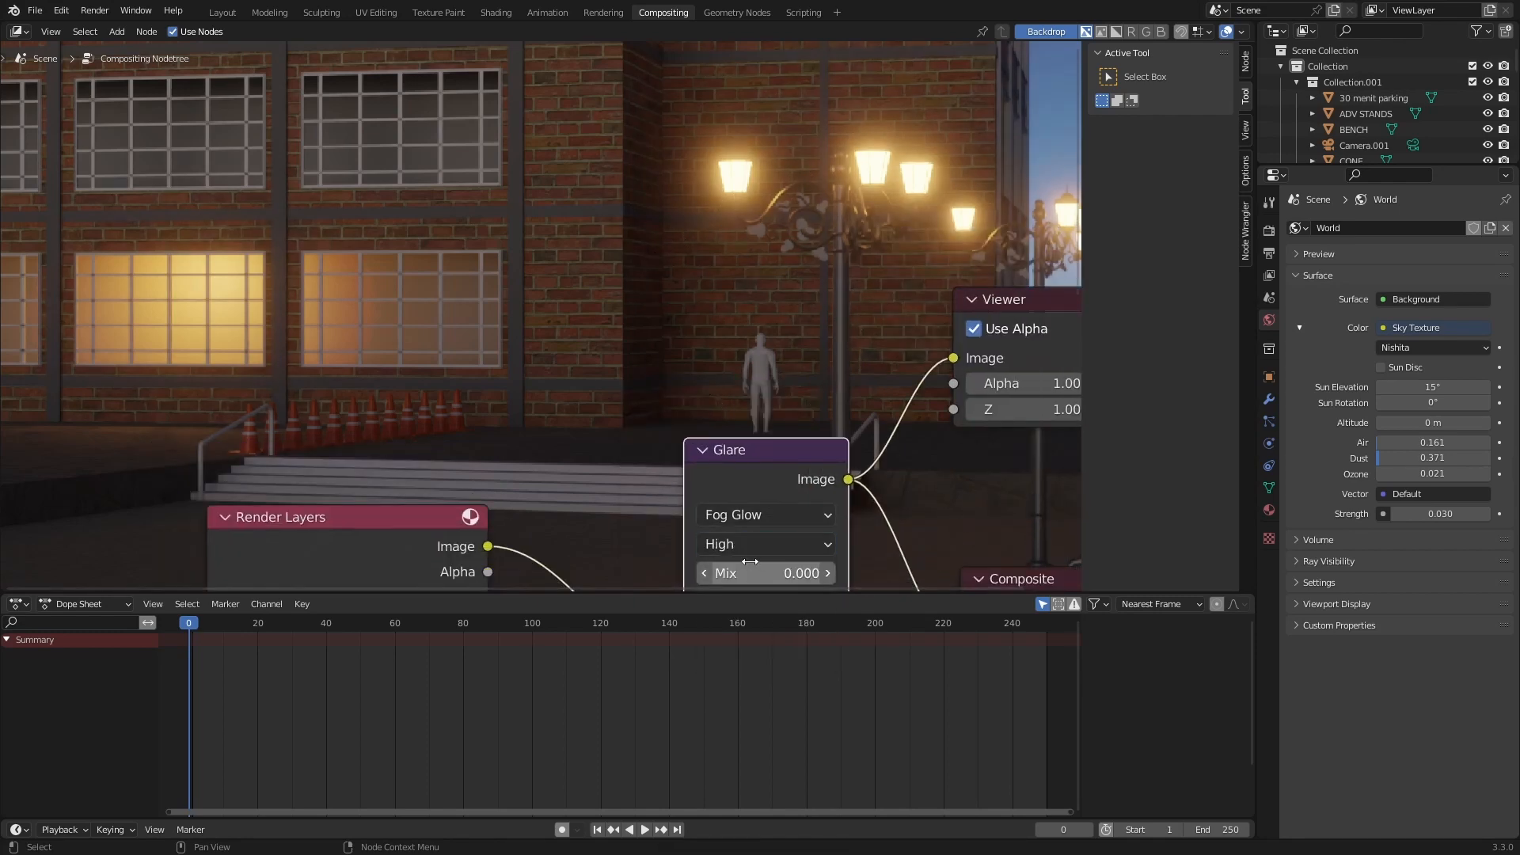
middle_drag(749, 561, 638, 325)
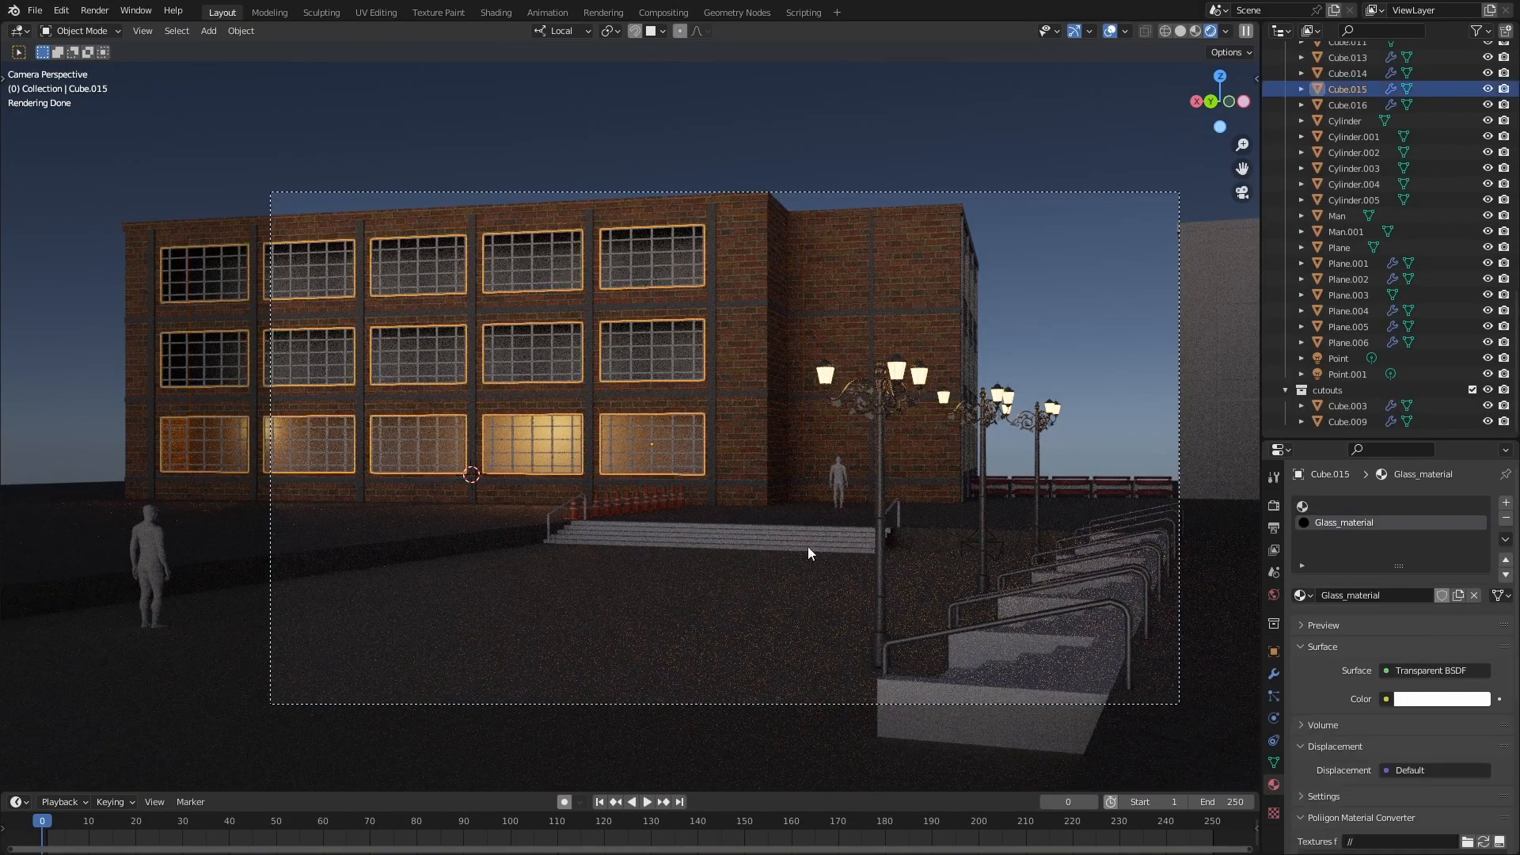
In the Shading workspace with rendered shading, set the Value of Glass_material's Transparent BSDF color to 0.6
click(499, 13)
key(Home)
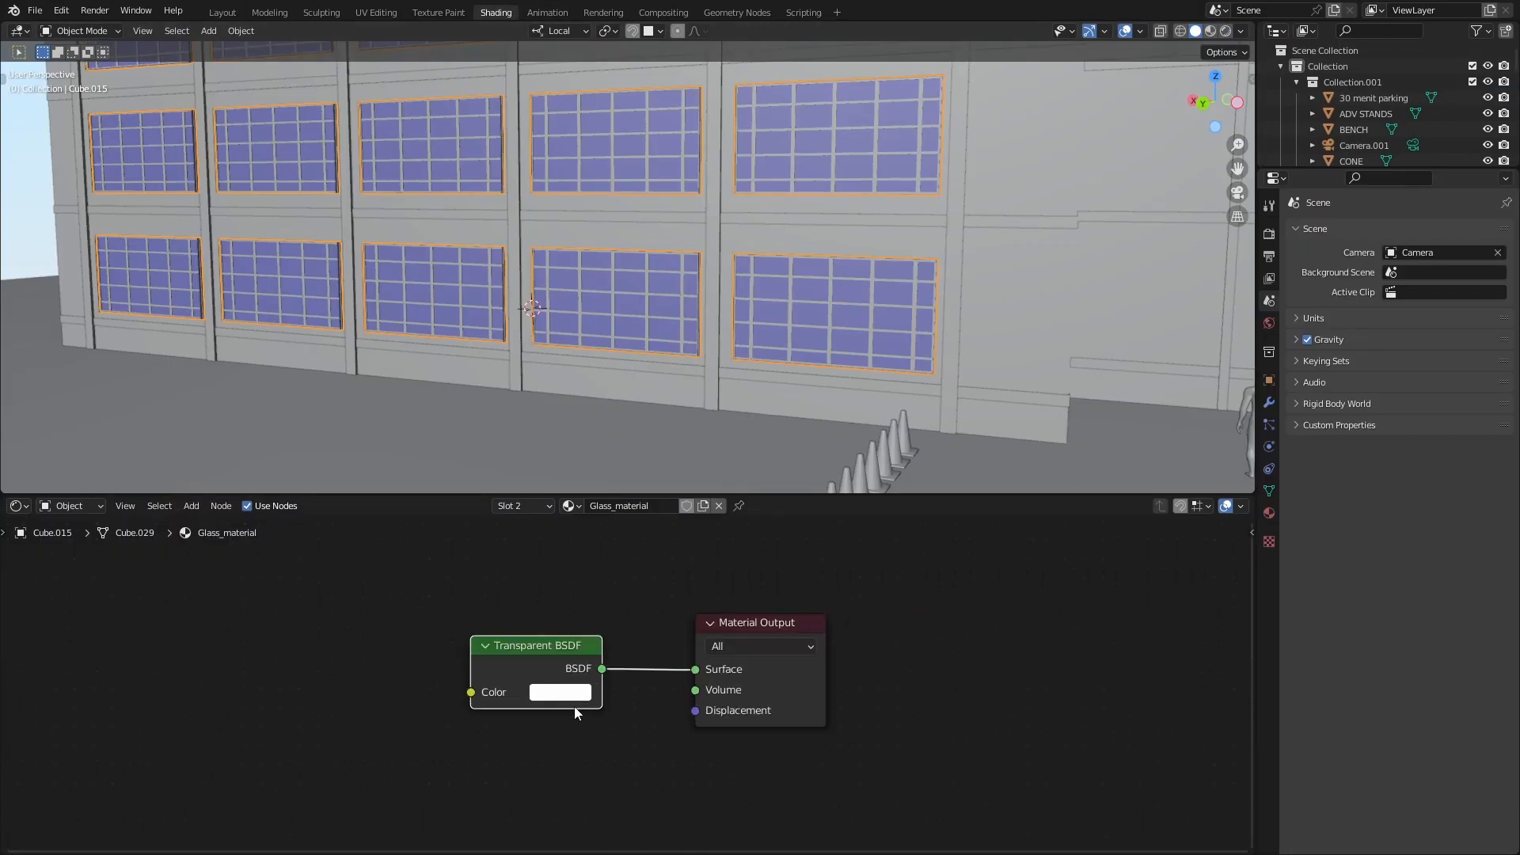
click(563, 693)
key(z)
key(8)
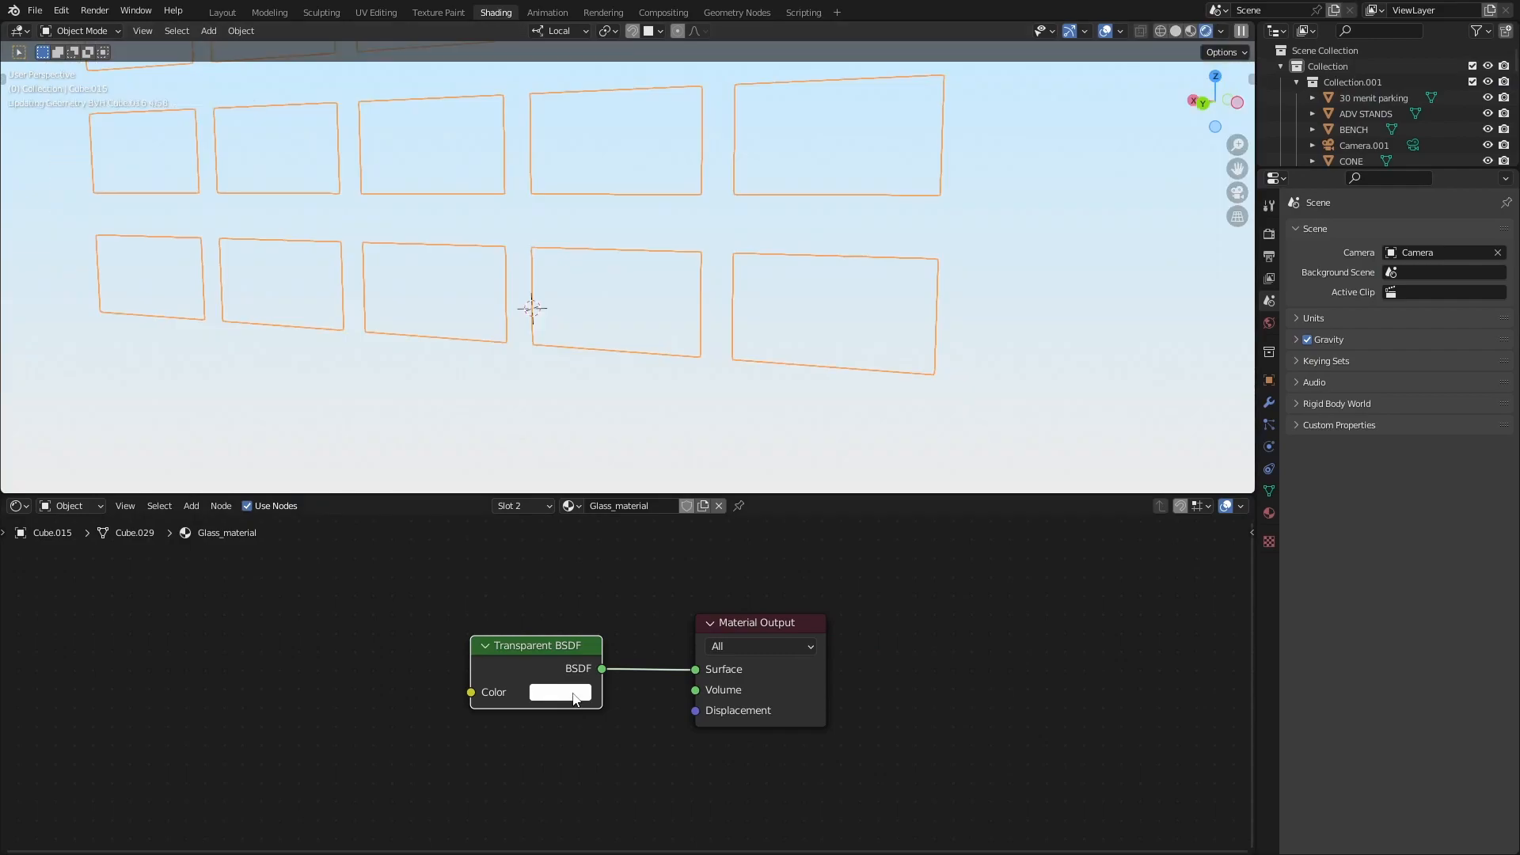
click(567, 694)
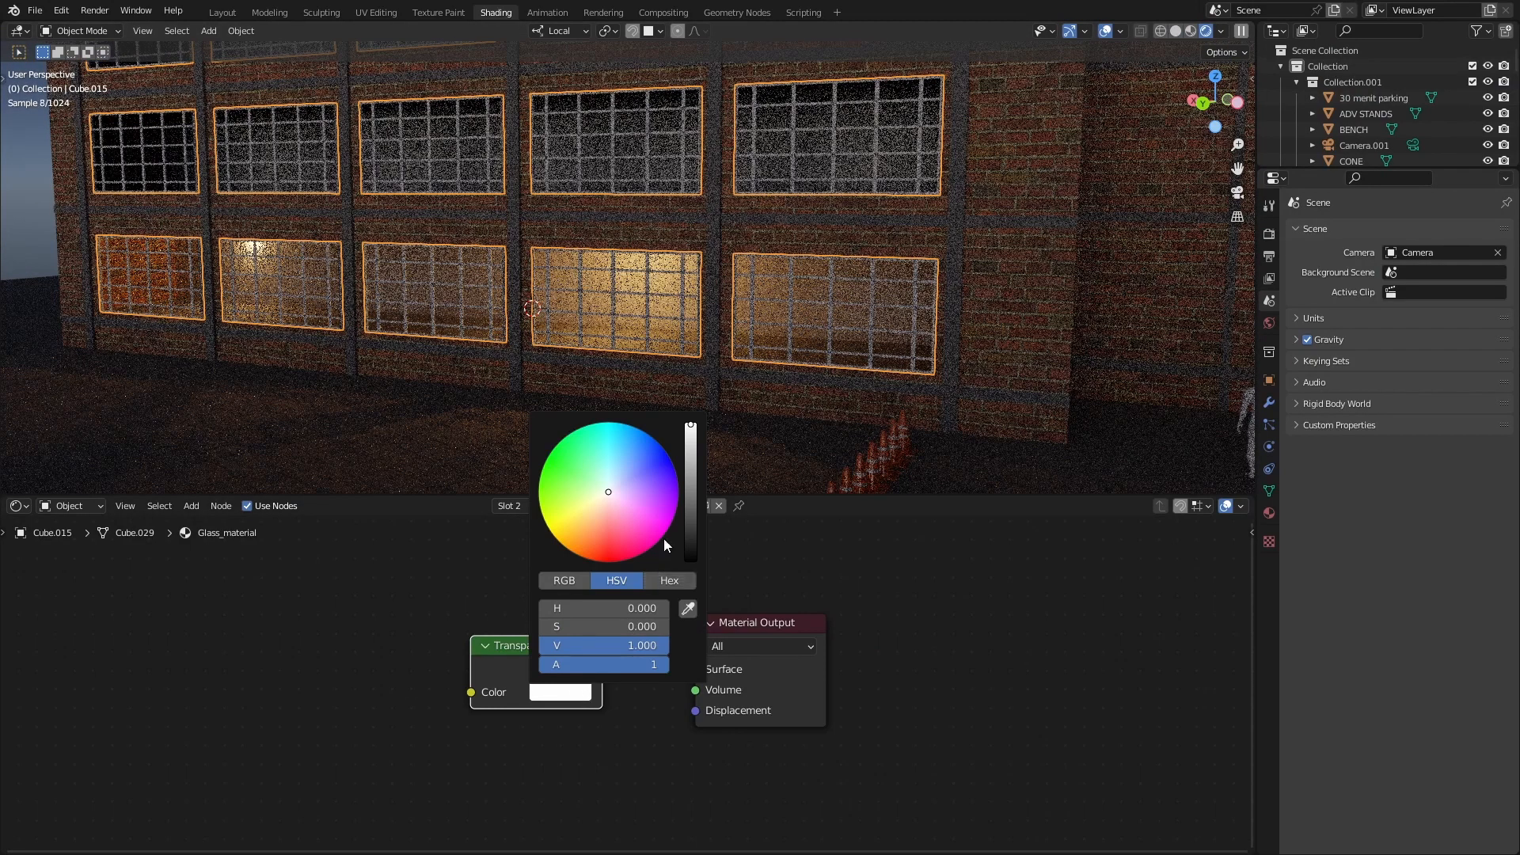
click(632, 643)
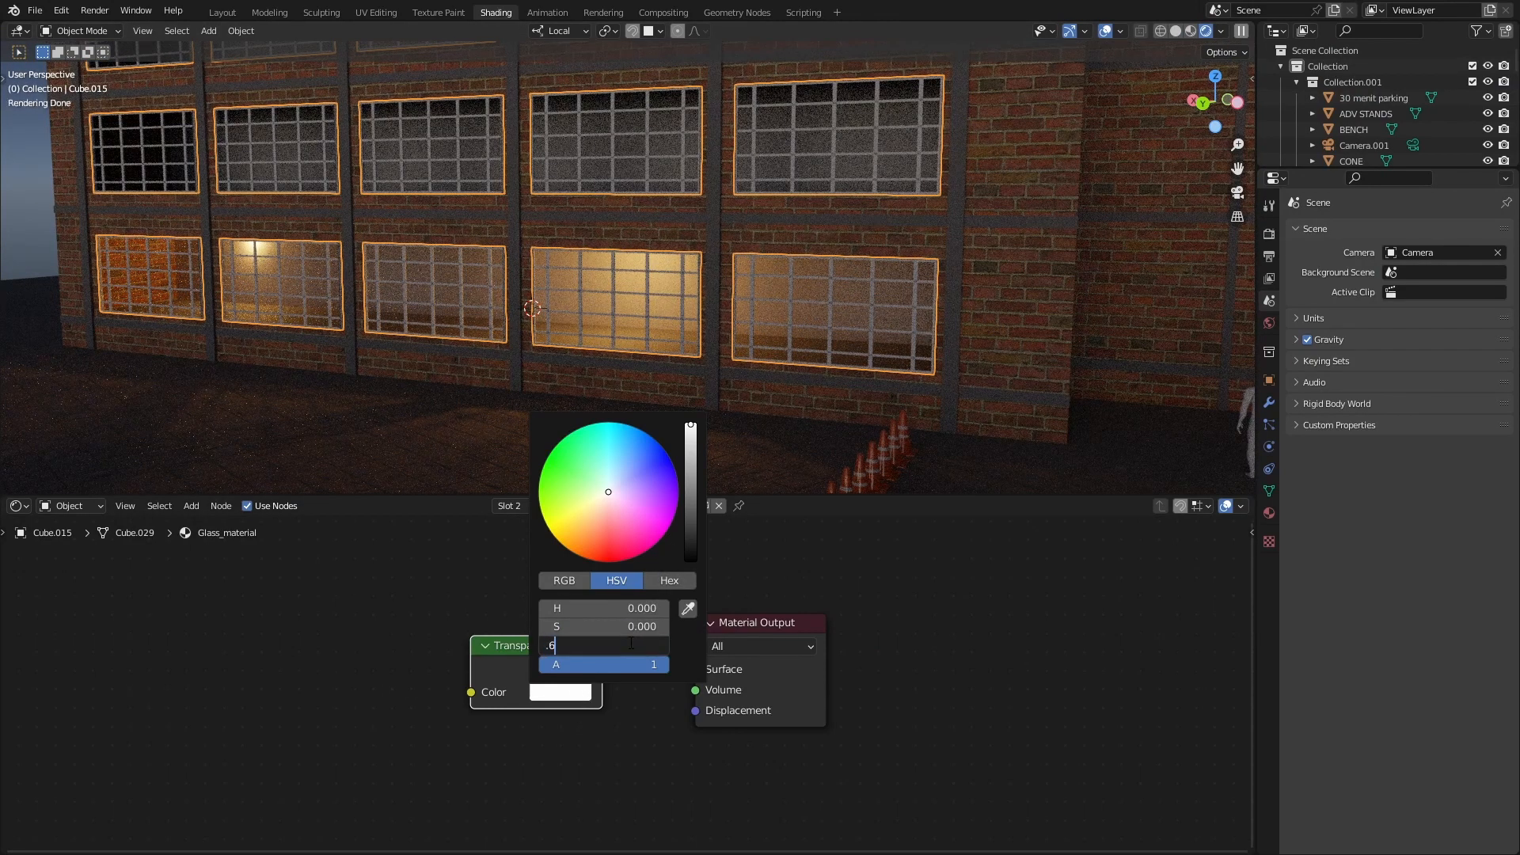
text(.6)
key(Return)
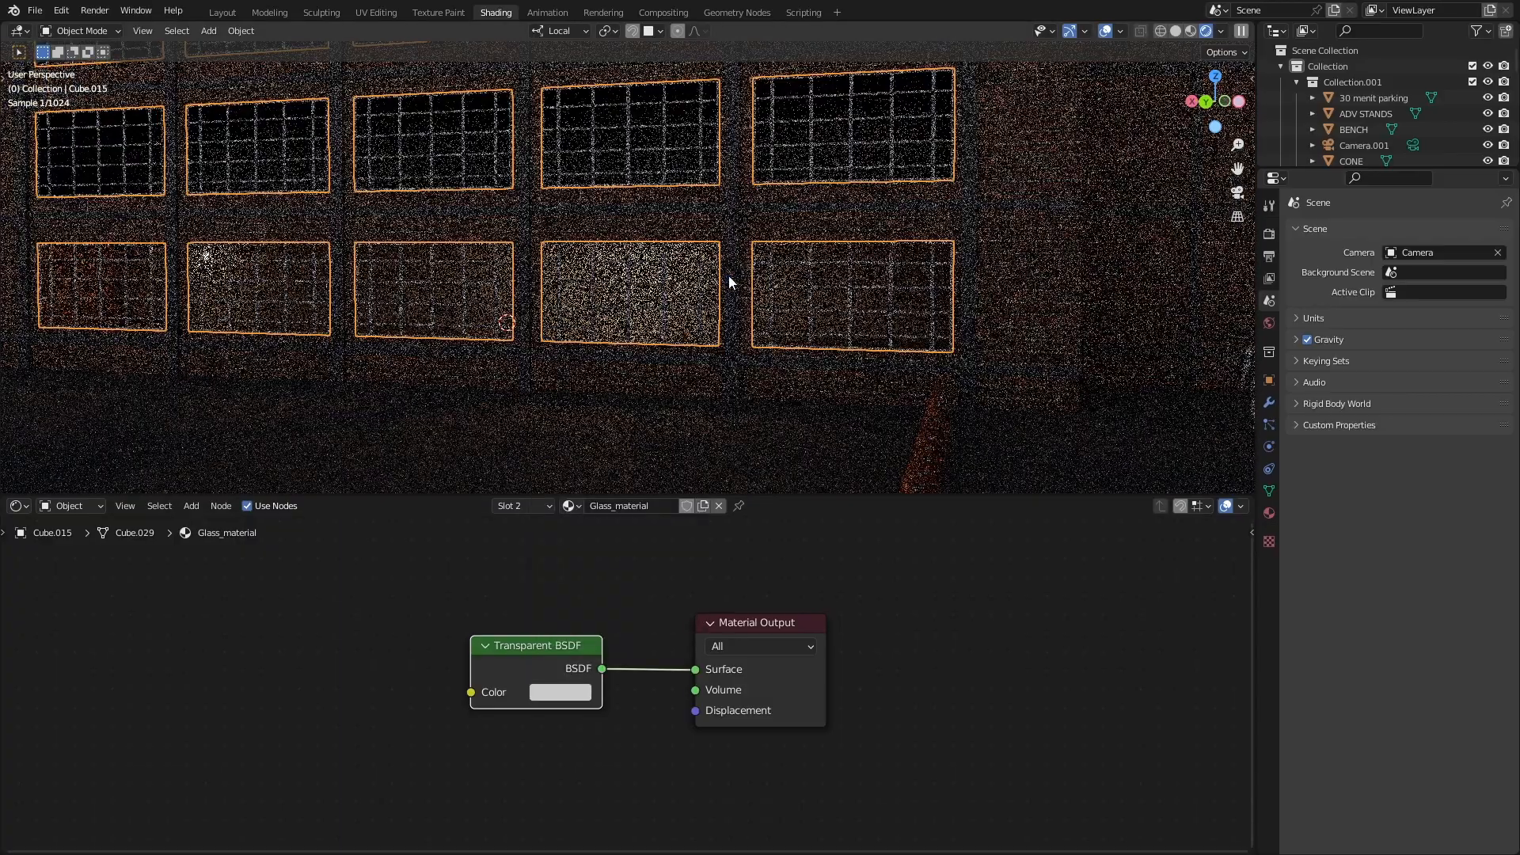
Adjust the brightness of the glass color, trying a value of 0.425, and check the windows through the camera
key(KP_0)
click(566, 694)
drag(690, 530, 691, 466)
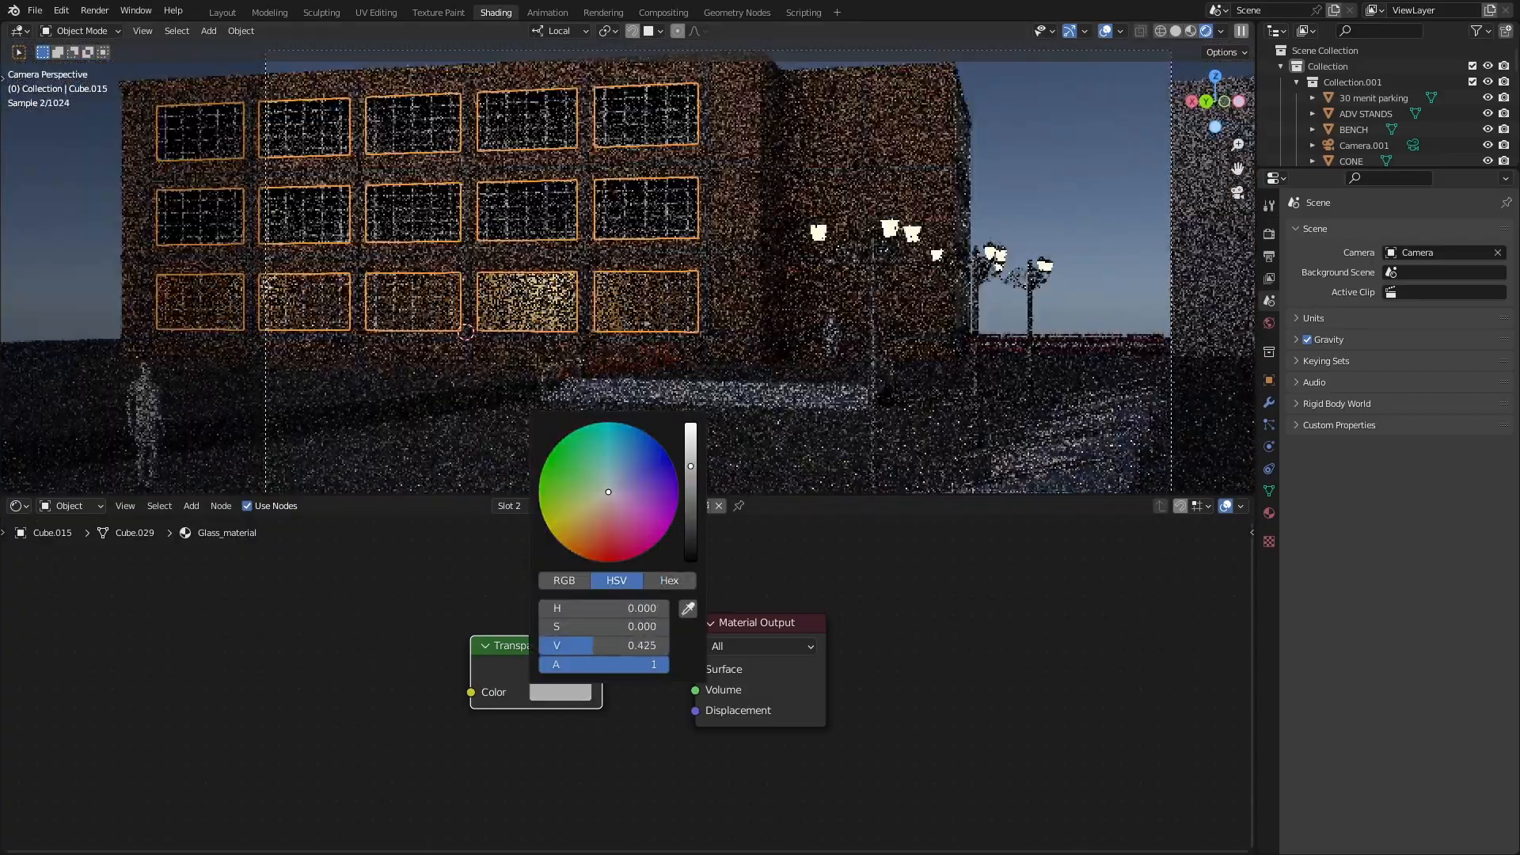
scroll(521, 354, up, 5)
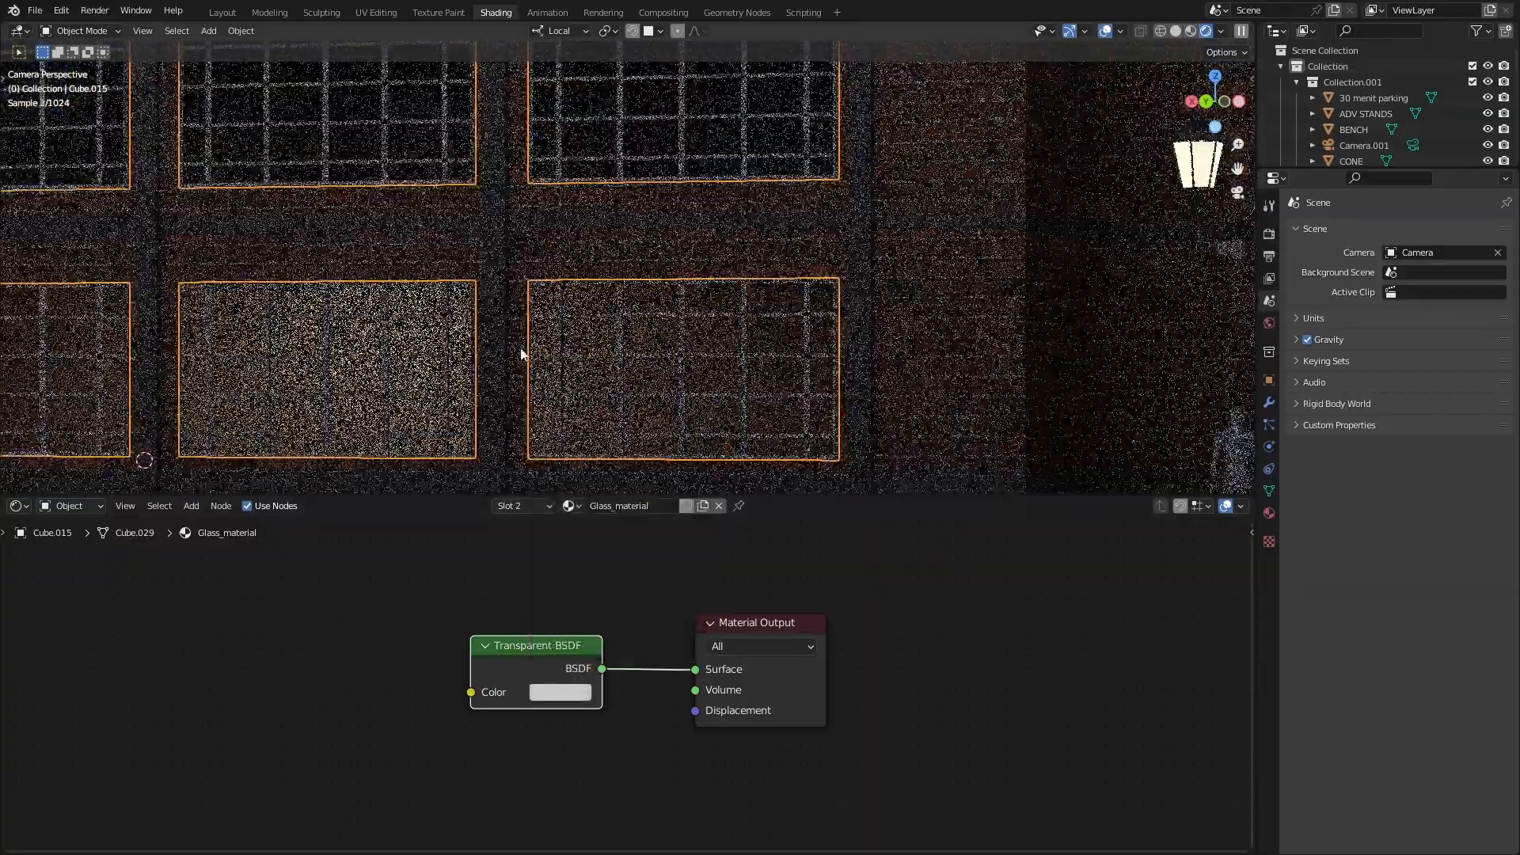
scroll(521, 354, down, 6)
scroll(517, 351, up, 2)
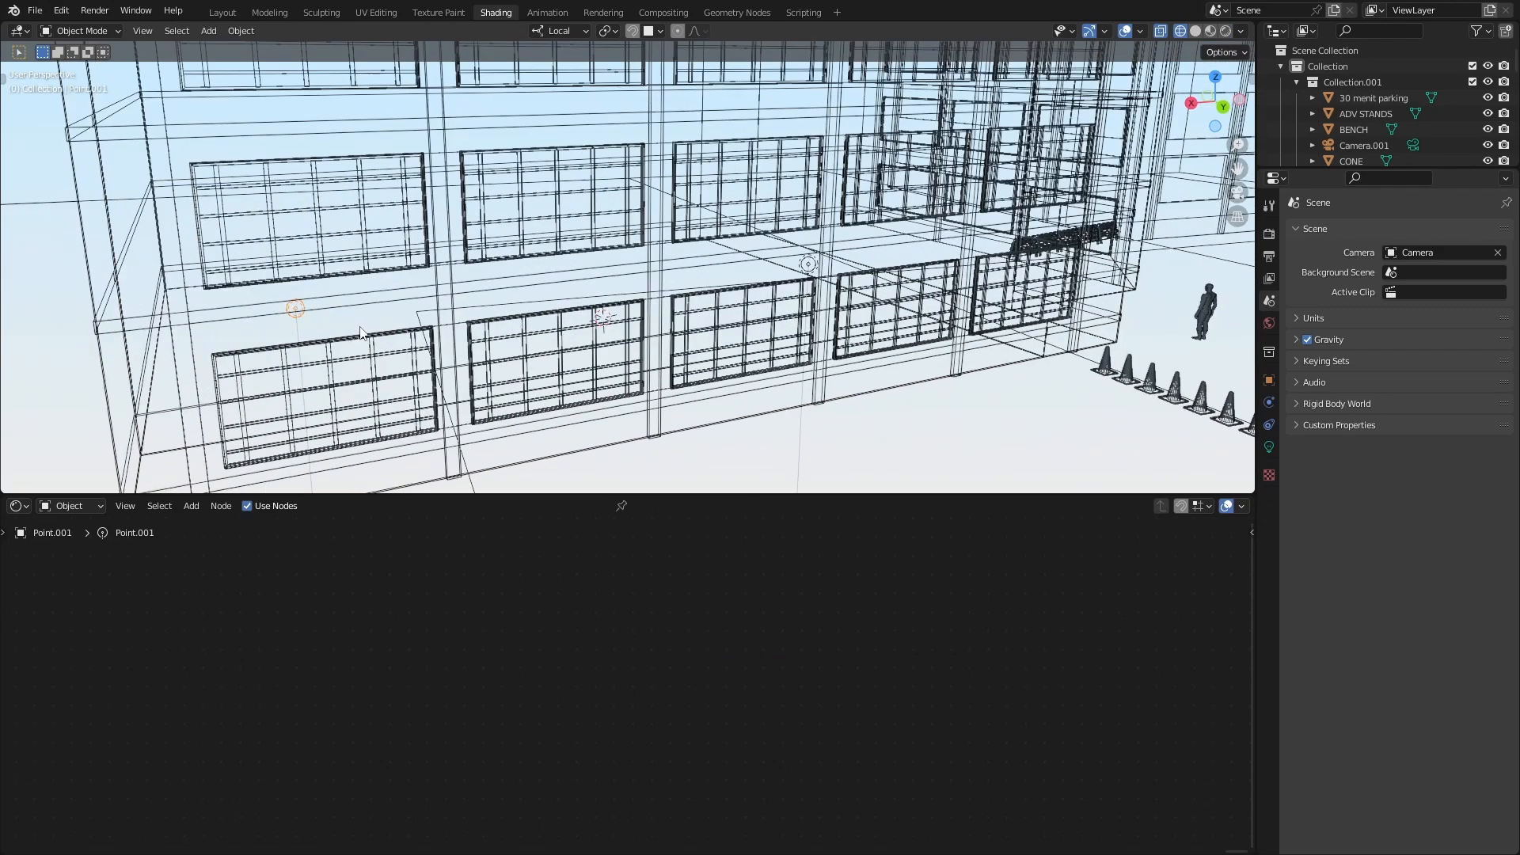
middle_drag(360, 334, 322, 349)
key(shift+d)
right_click(322, 349)
key(ctrl+z)
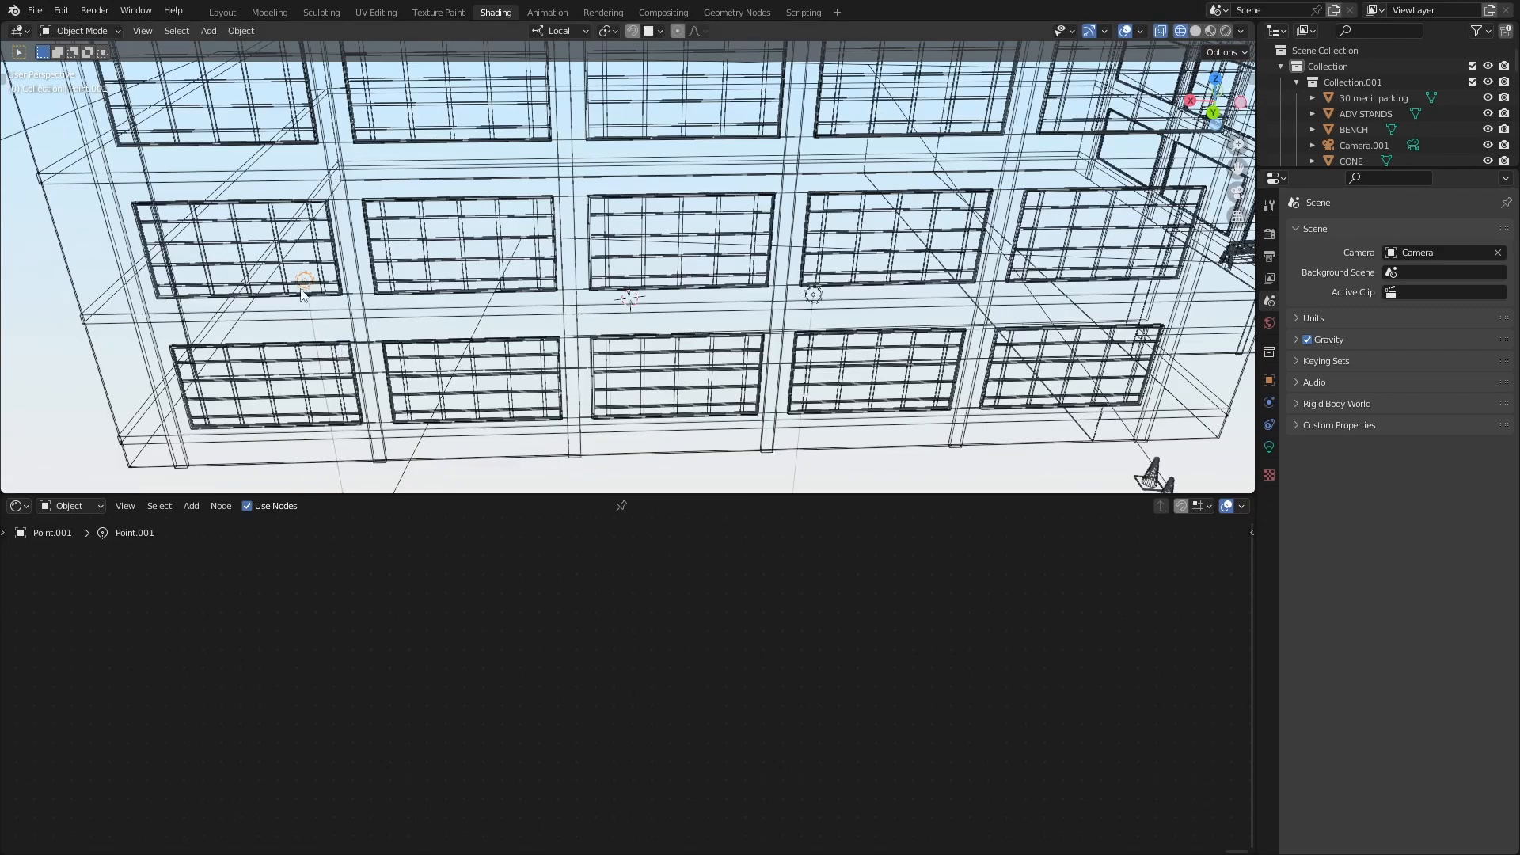
Place a linked duplicate of the point light between the two ground-floor lights and check it in the rendered camera view
key(alt+d)
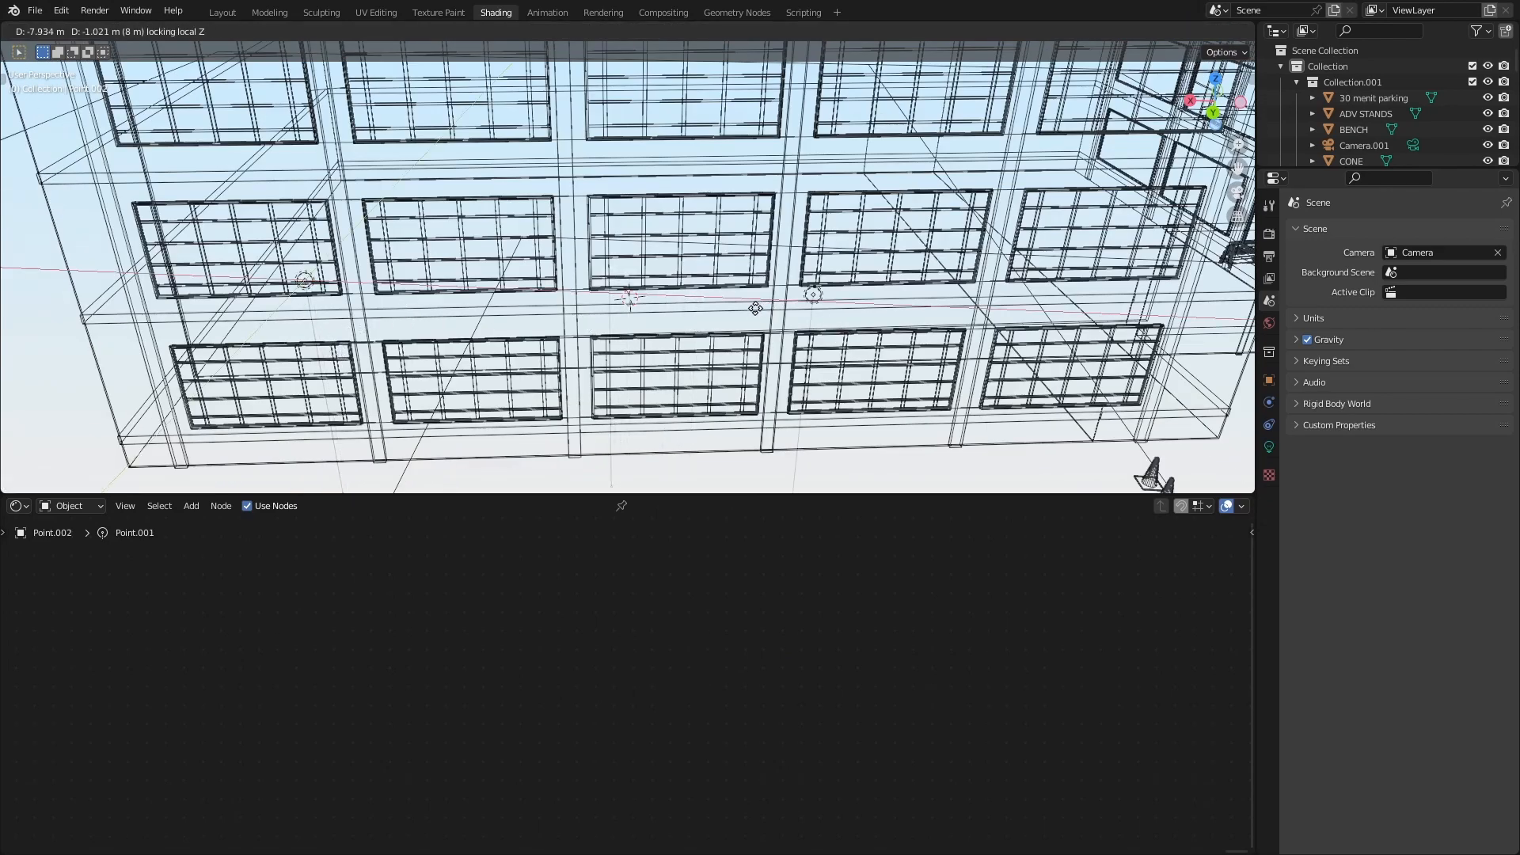
click(723, 316)
middle_drag(723, 316, 734, 295)
key(KP_0)
key(z)
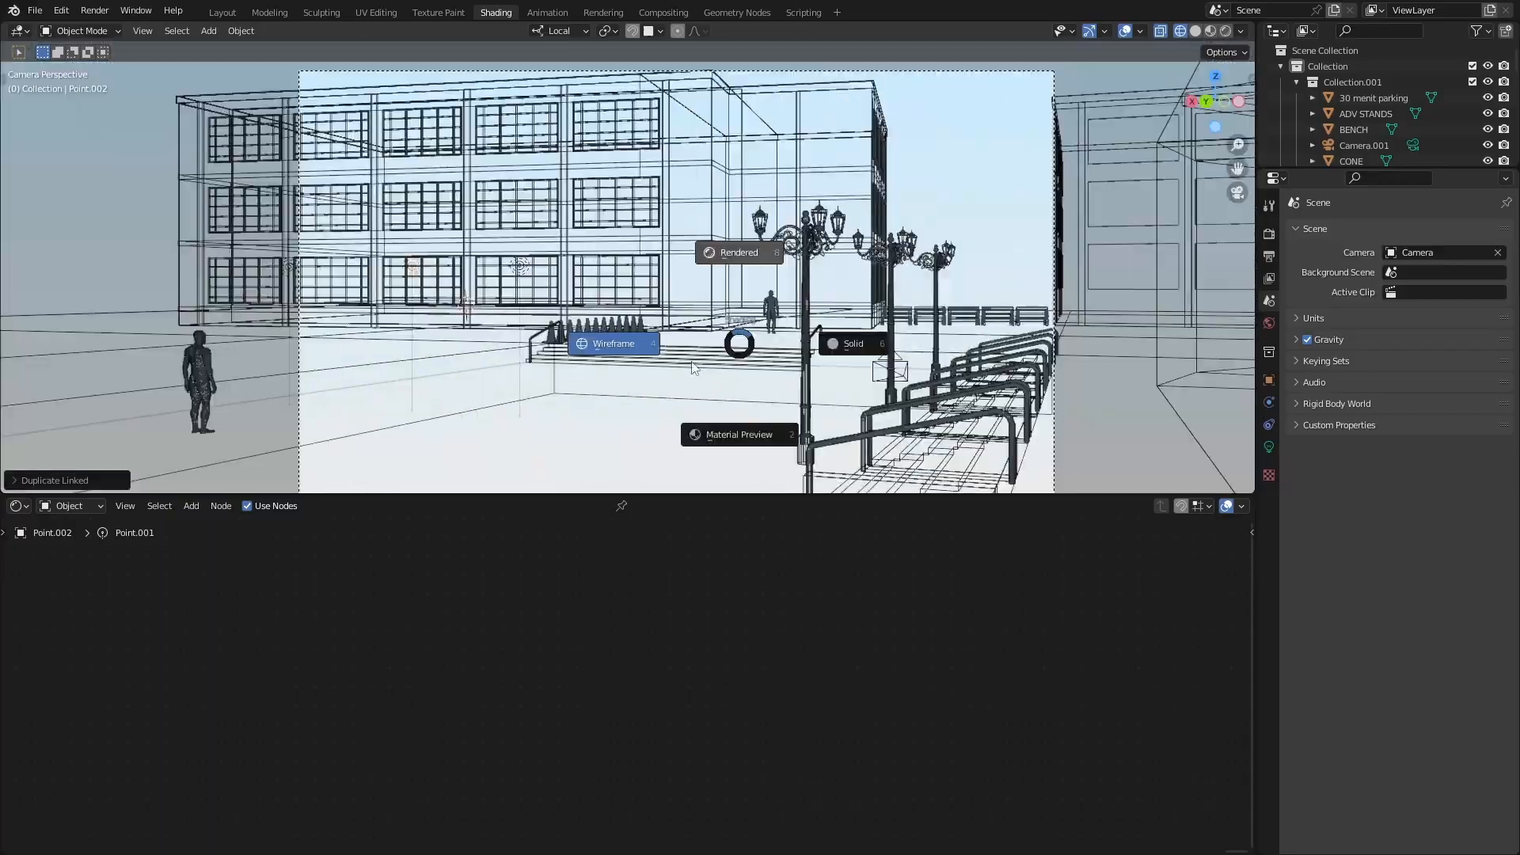
key(KP_8)
scroll(656, 357, up, 4)
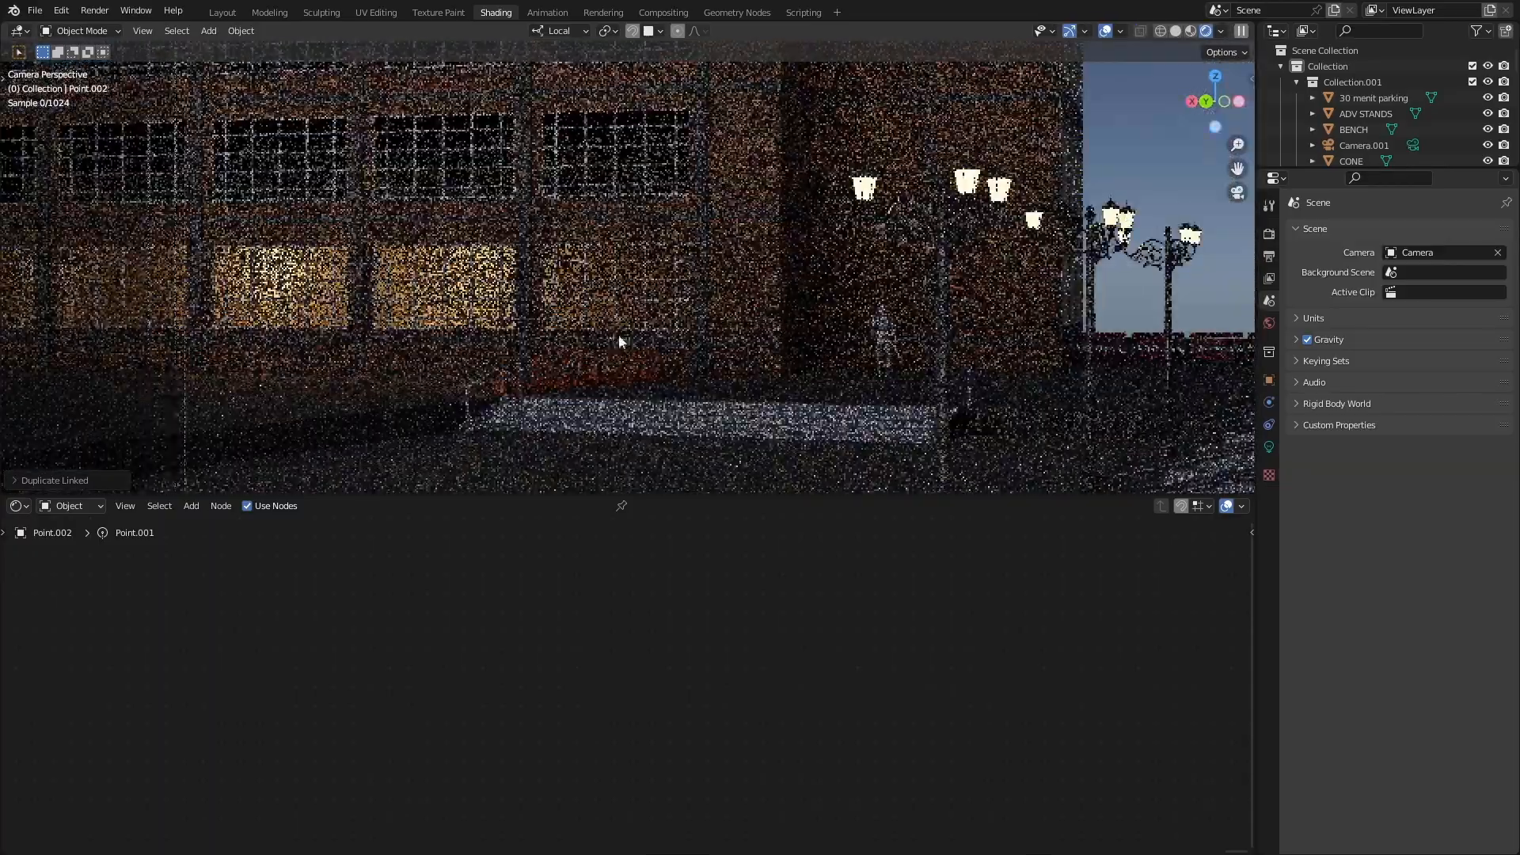
Copy the three ground-floor point lights as linked duplicates up along local Z, about 3.45 m to the middle floor and again for the top floor
key(z)
key(KP_6)
key(KP_0)
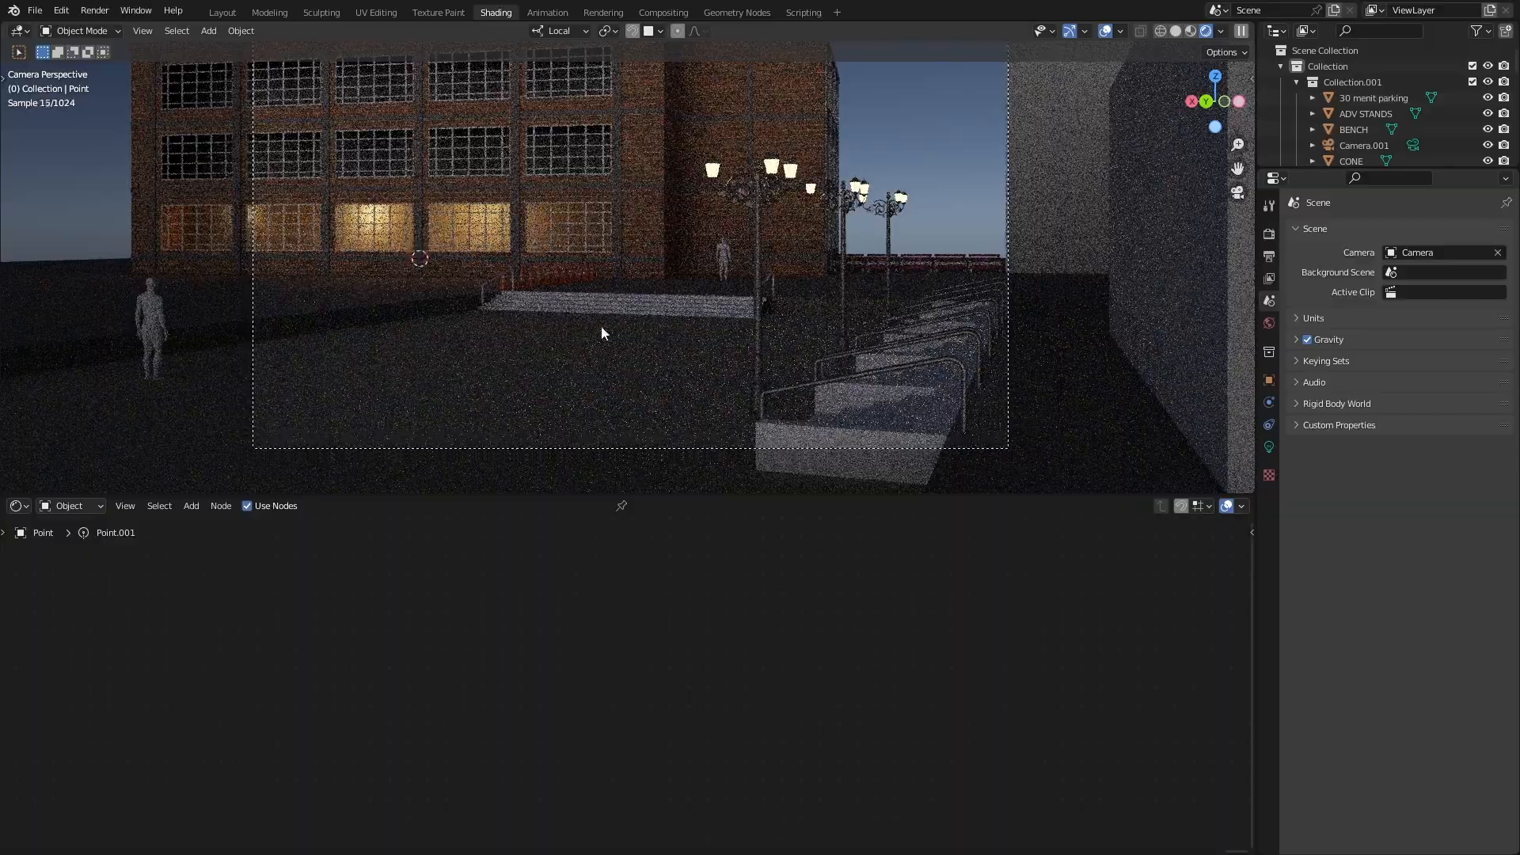
key(shift+d)
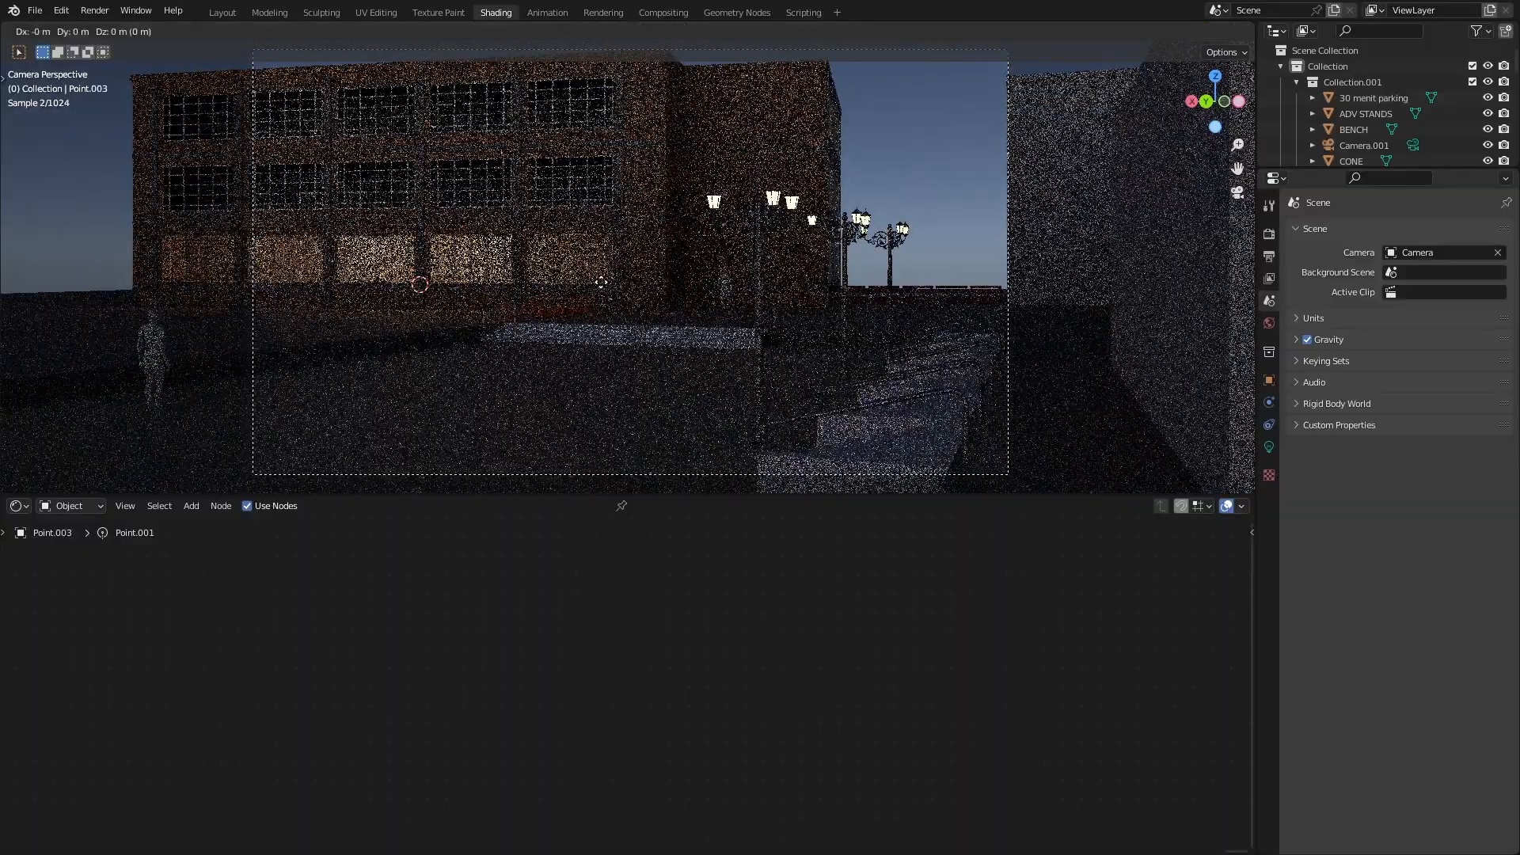
key(z)
key(z)
click(620, 222)
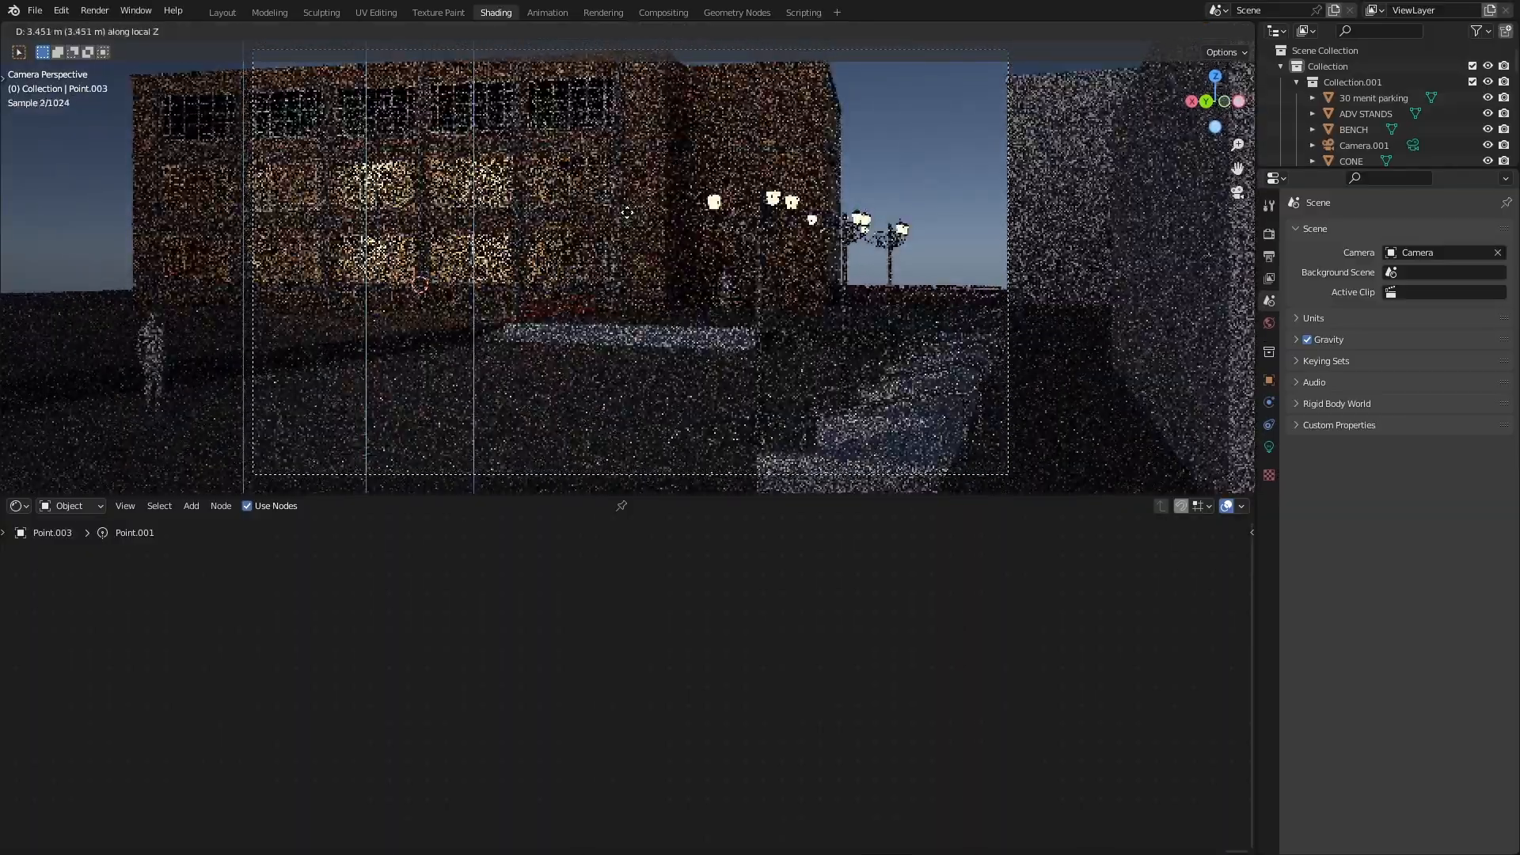
key(alt+d)
key(z)
key(z)
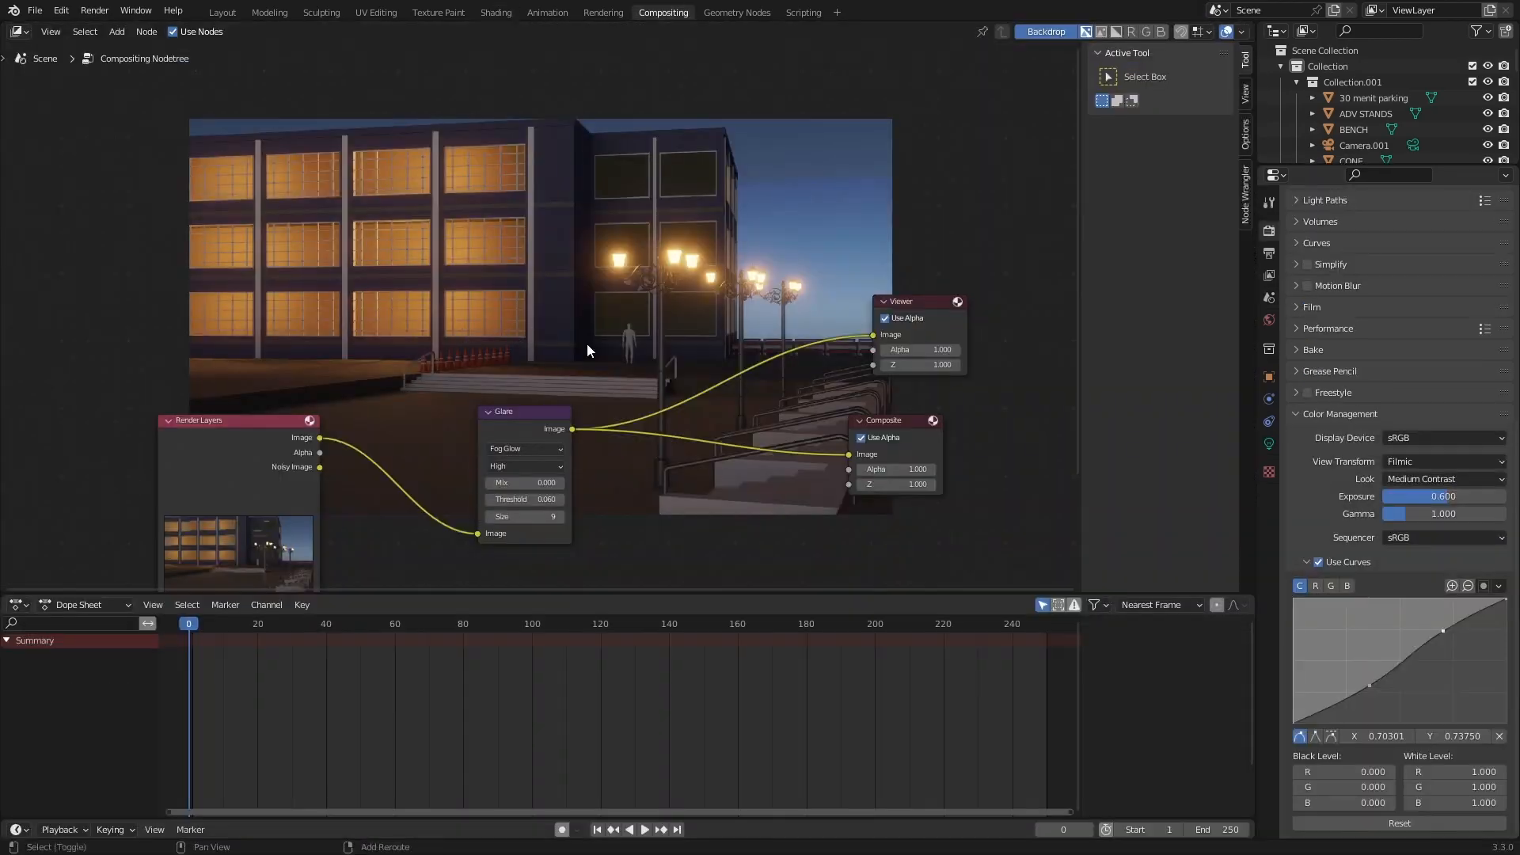
Add a Mix node in the compositor on the link from the Glare node to the Viewer
key(shift+a)
text(mix)
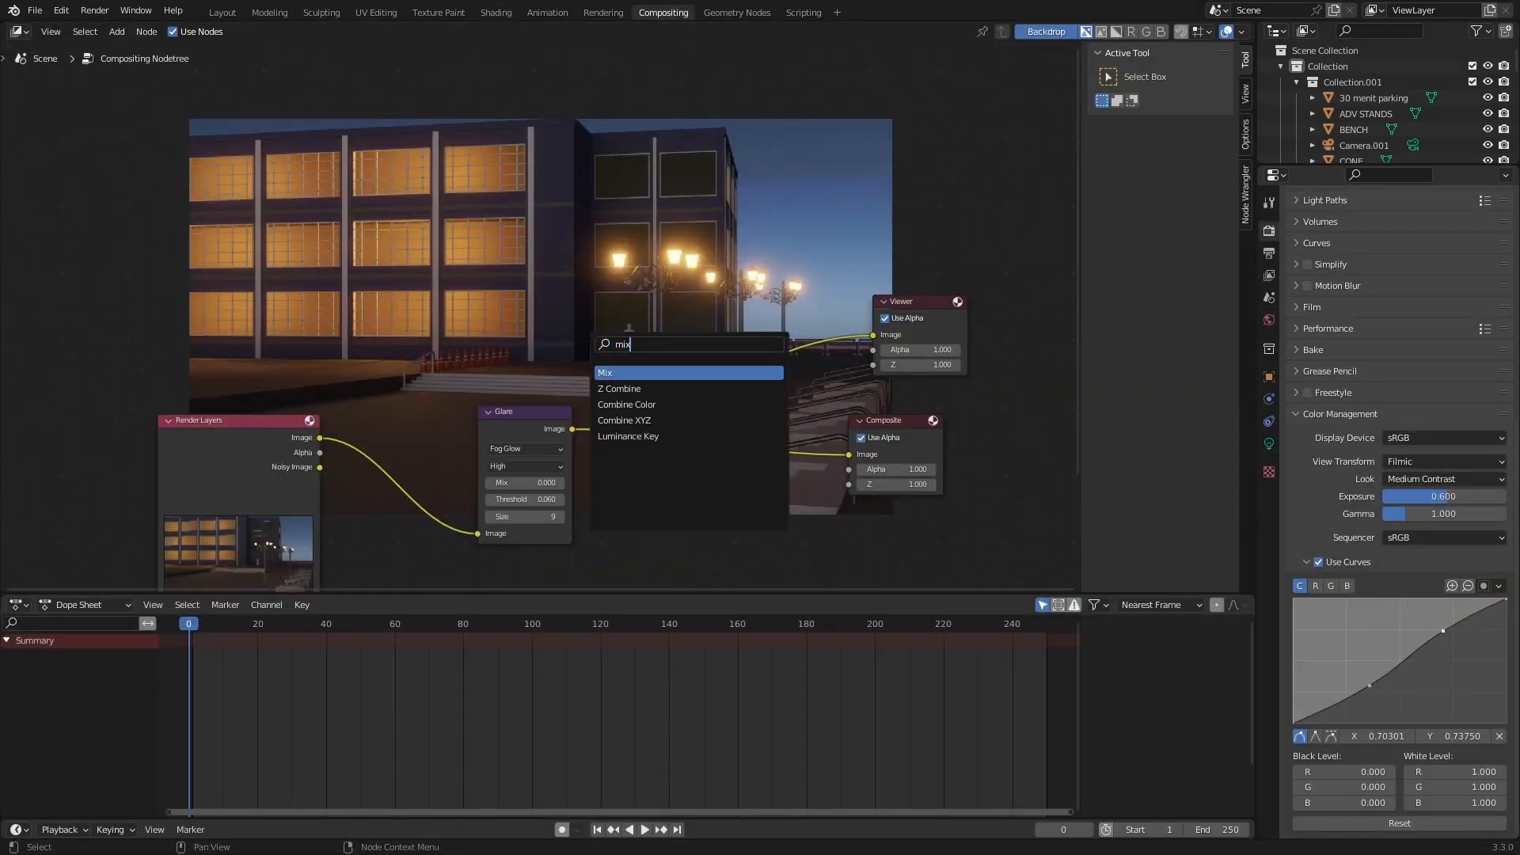
key(Return)
click(695, 364)
drag(724, 329, 721, 296)
Connect Render Layers to the Mix node's first image input and Glare to its second, and feed the Mix output into Composite
drag(683, 383, 618, 399)
drag(317, 438, 683, 382)
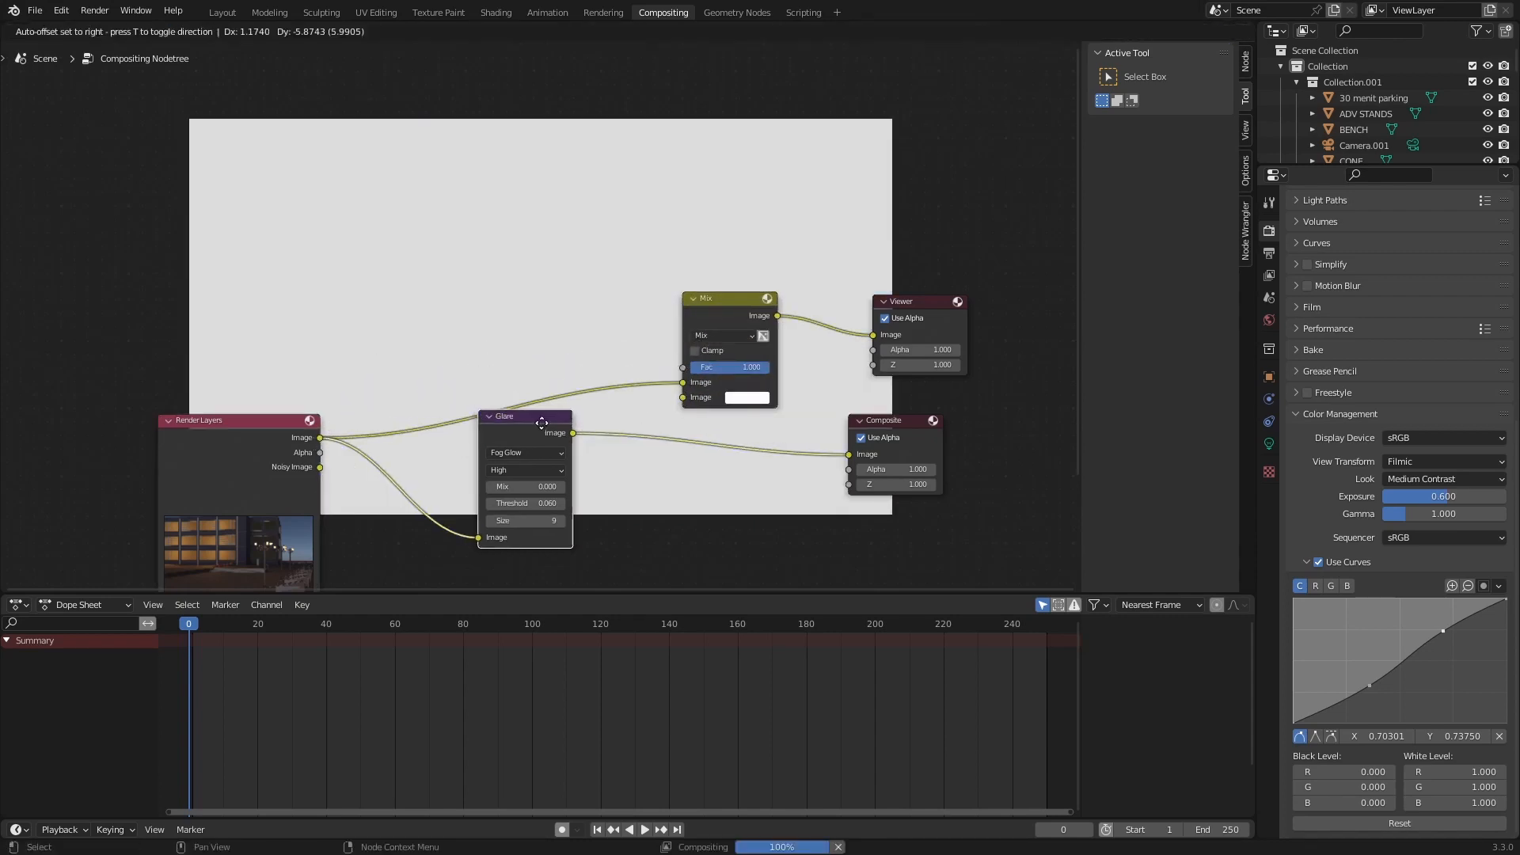
drag(561, 441, 683, 397)
drag(705, 320, 848, 453)
drag(687, 370, 747, 346)
Set the Mix node's factor to 2, check the stronger glow, and open the factor for editing again
click(736, 398)
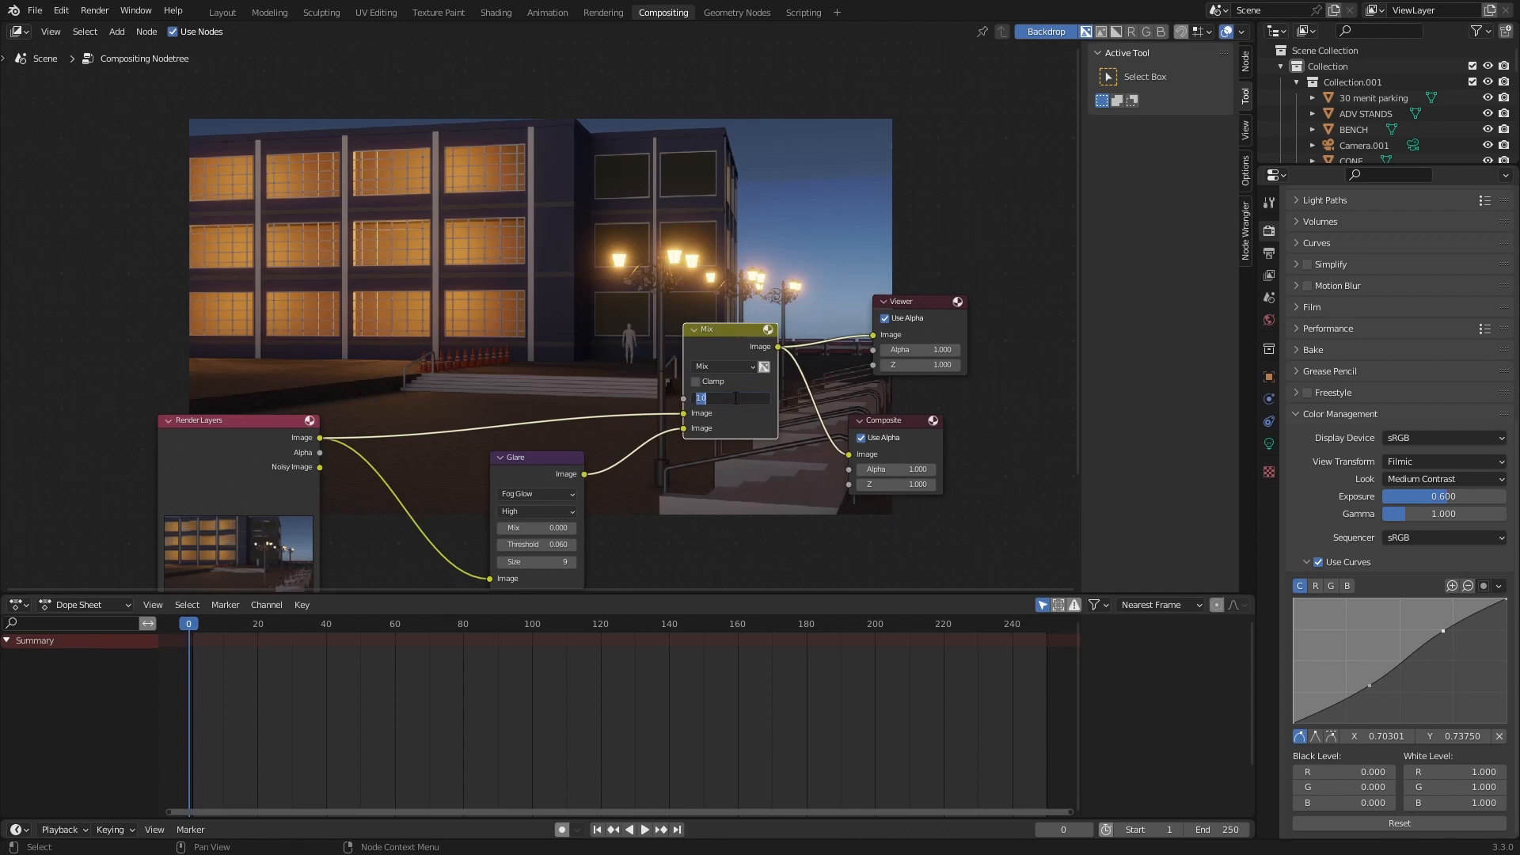
text(2)
key(Return)
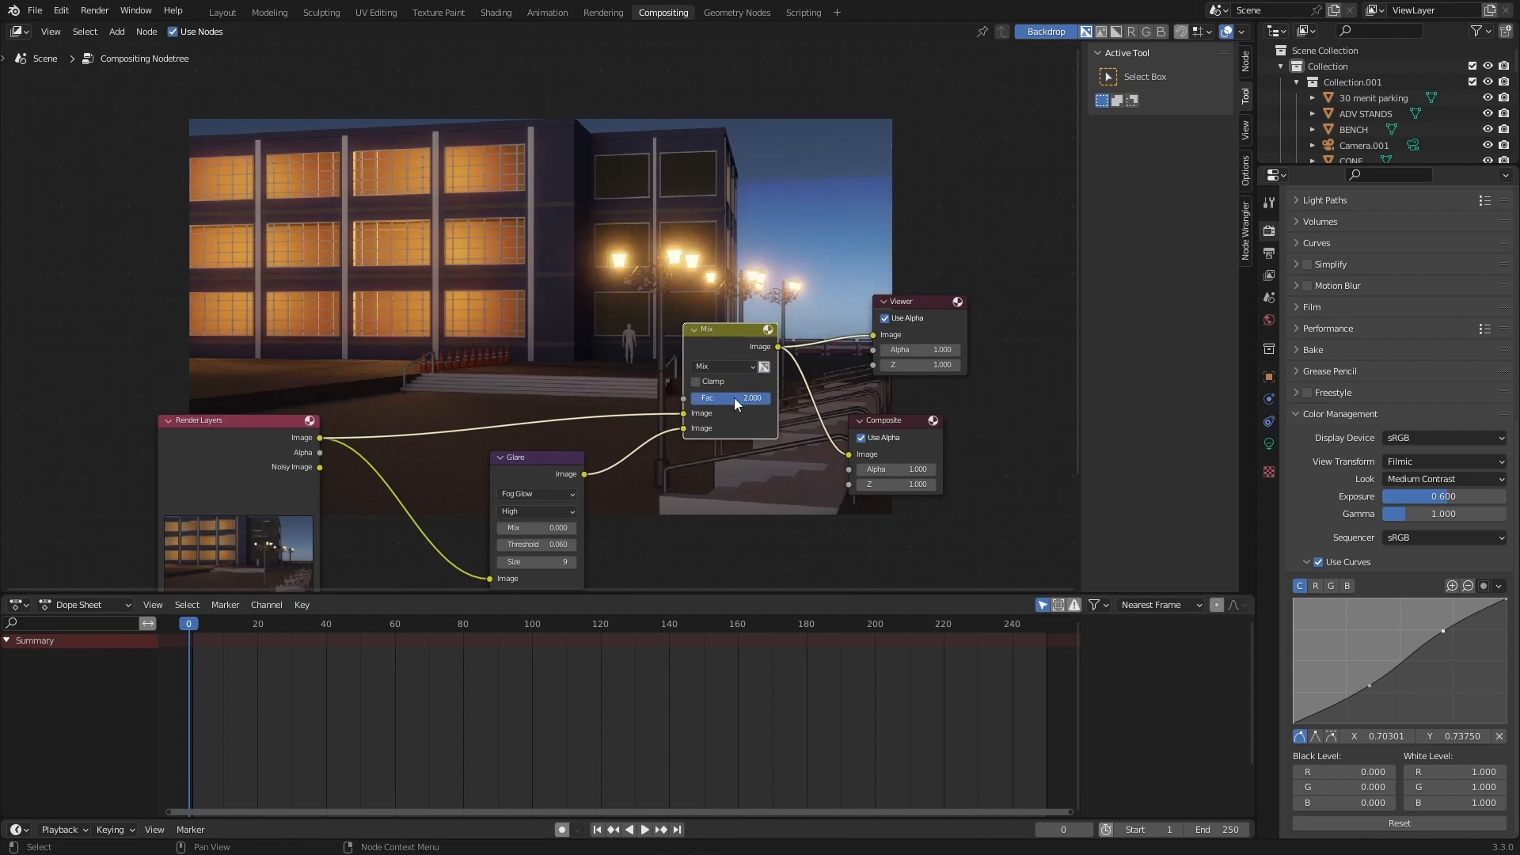
middle_drag(589, 235, 655, 351)
click(802, 509)
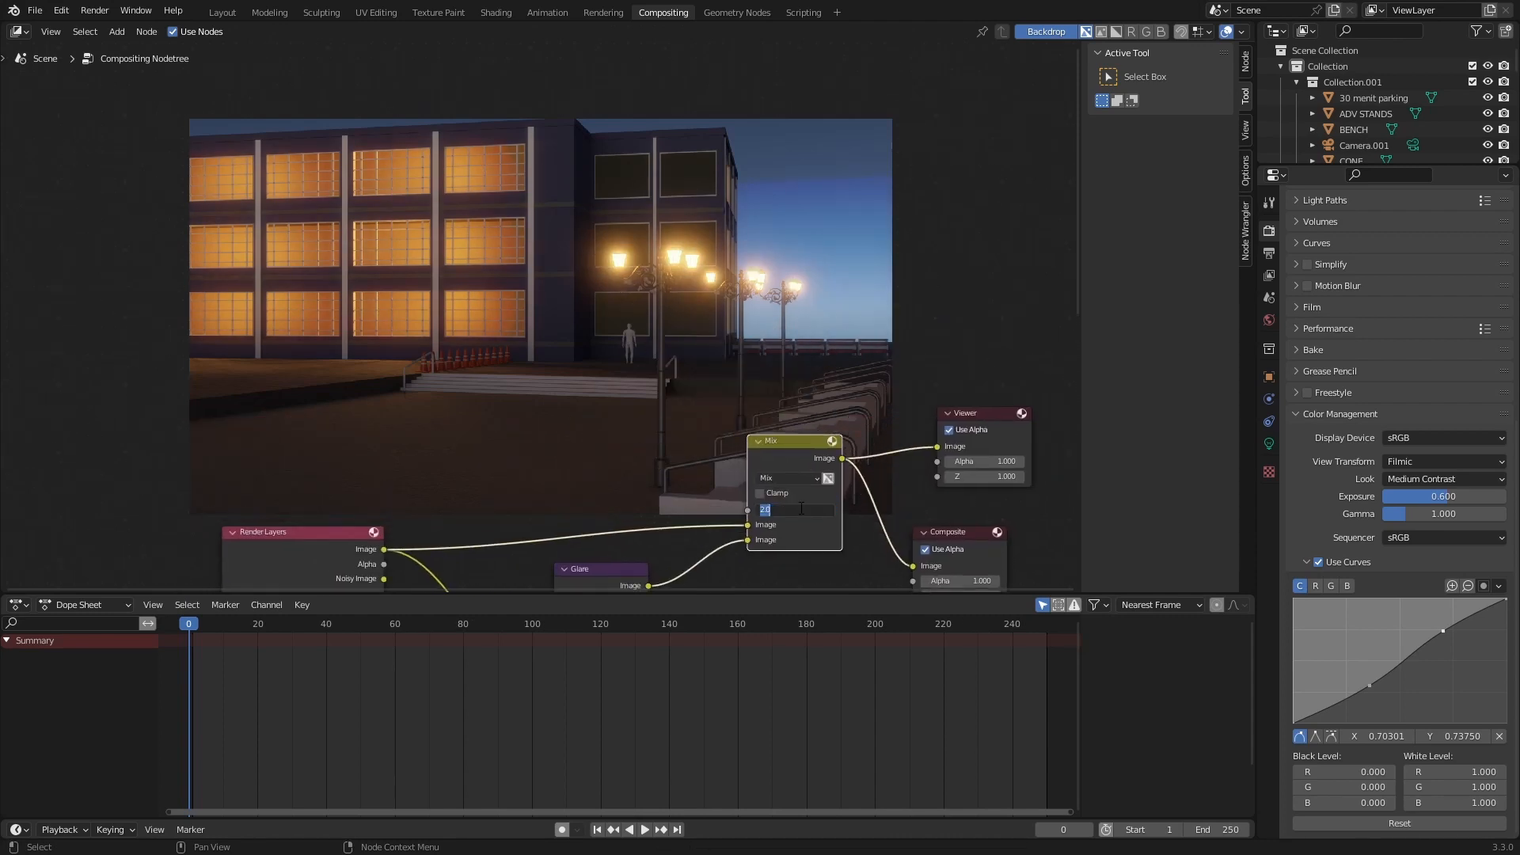